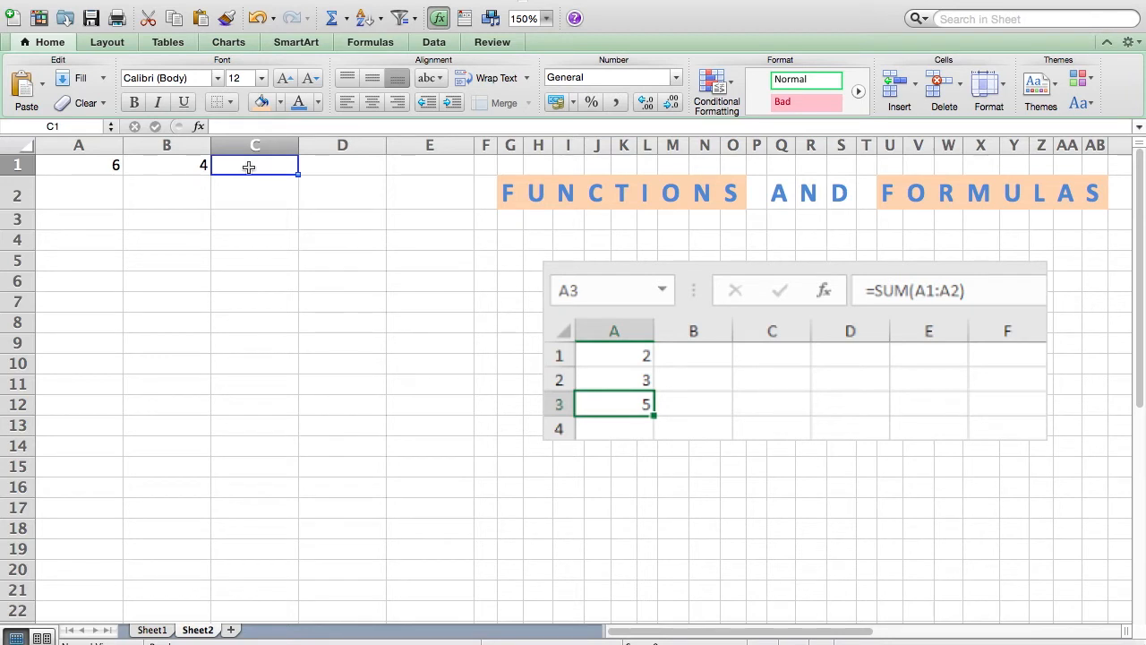
Step: Enter the formula =3+6 in cell C1 and compare its content with the numbers in A1 and B1
{"action": "type", "text": "="}
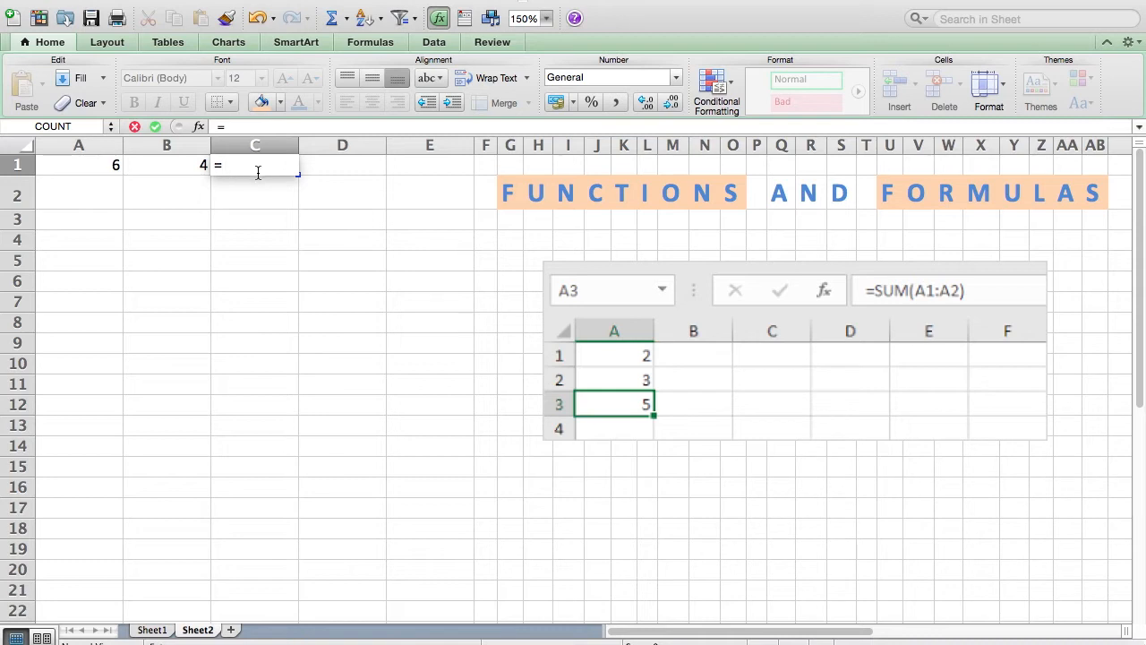
{"action": "type", "text": "3+6"}
{"action": "key", "text": "Return"}
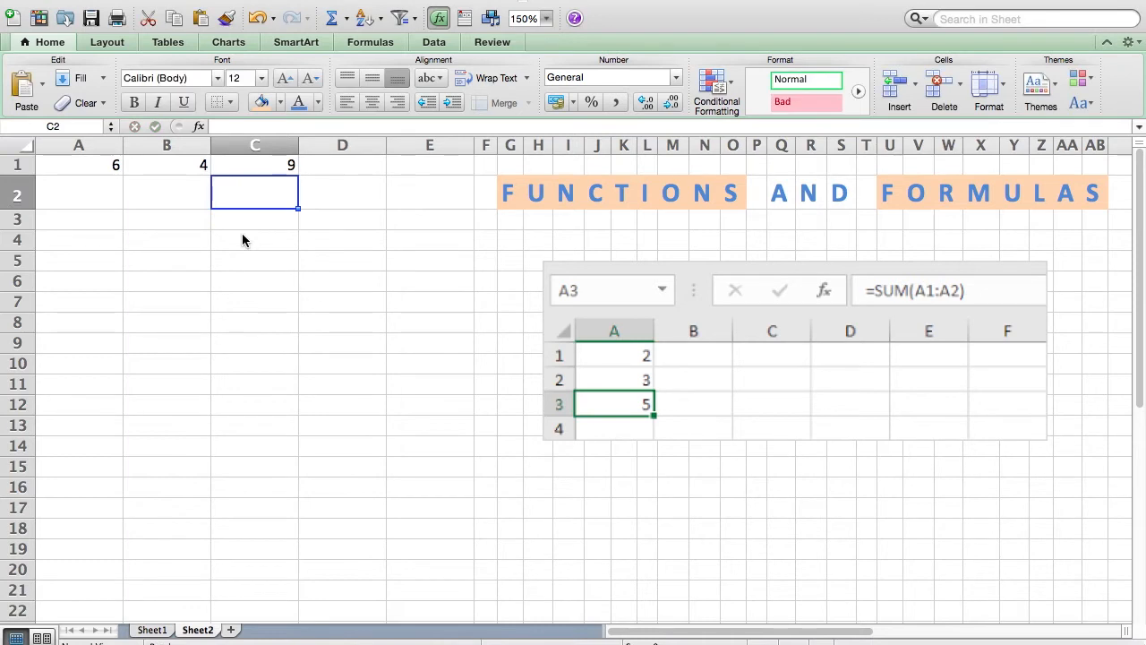
{"action": "left_click", "coordinate": [273, 166]}
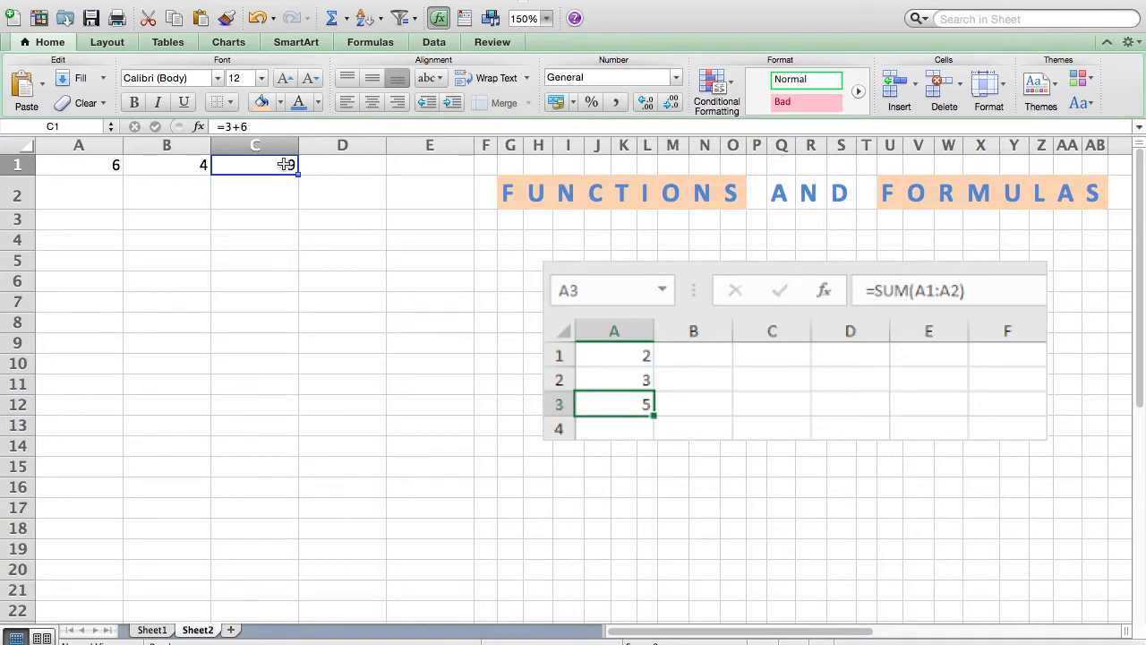
{"action": "left_click", "coordinate": [204, 165]}
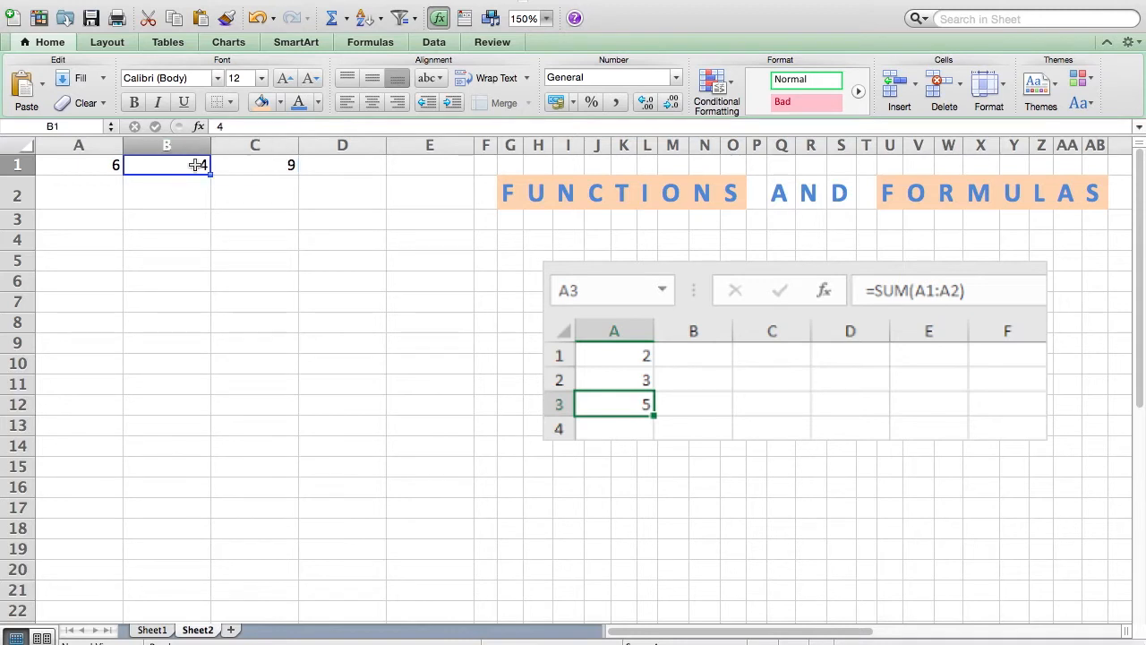
{"action": "left_click", "coordinate": [118, 167]}
{"action": "left_click", "coordinate": [182, 163]}
{"action": "left_click", "coordinate": [289, 164]}
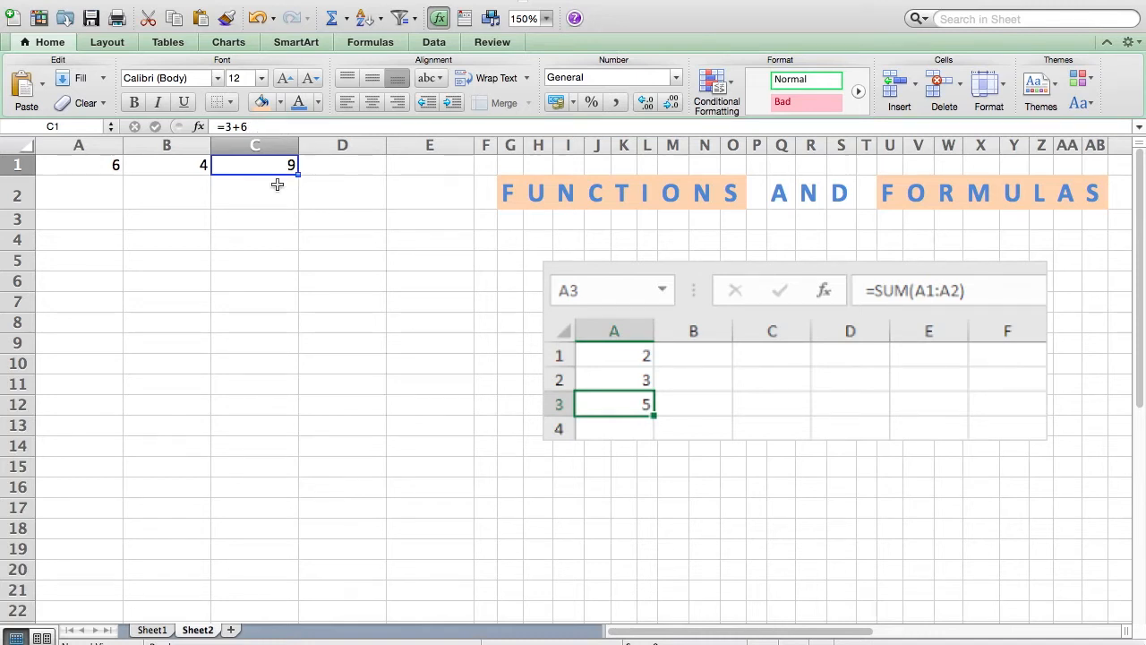
Step: Enter a formula in cell D1 that adds A1 and B1 by cell reference, and check the stored formula
{"action": "left_click", "coordinate": [336, 169]}
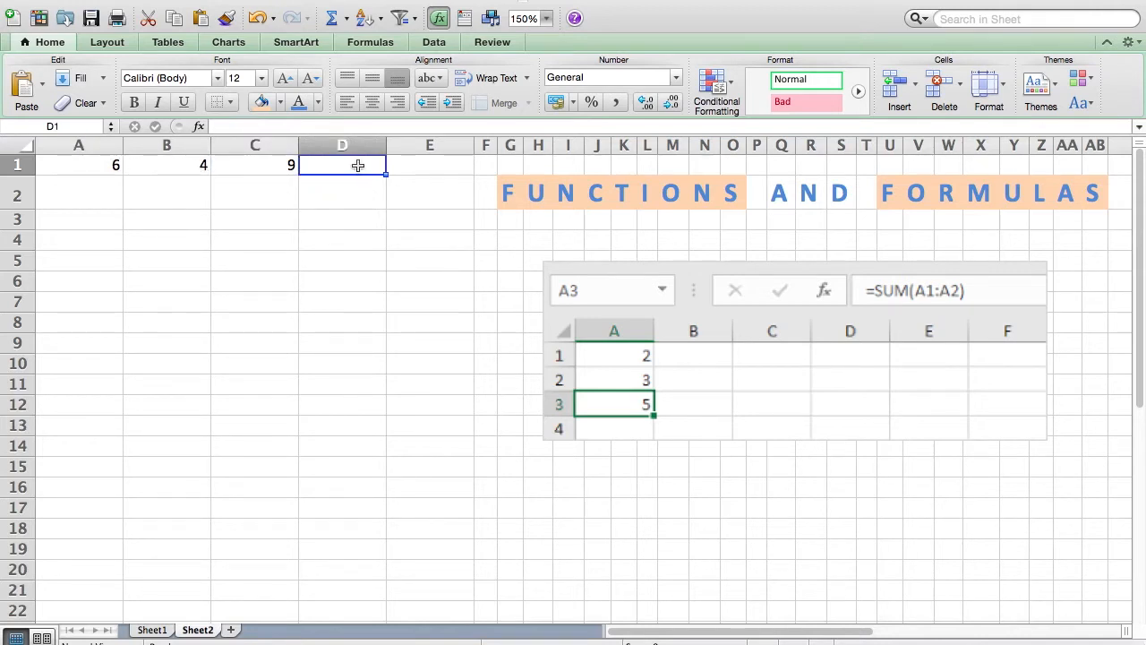
{"action": "type", "text": "="}
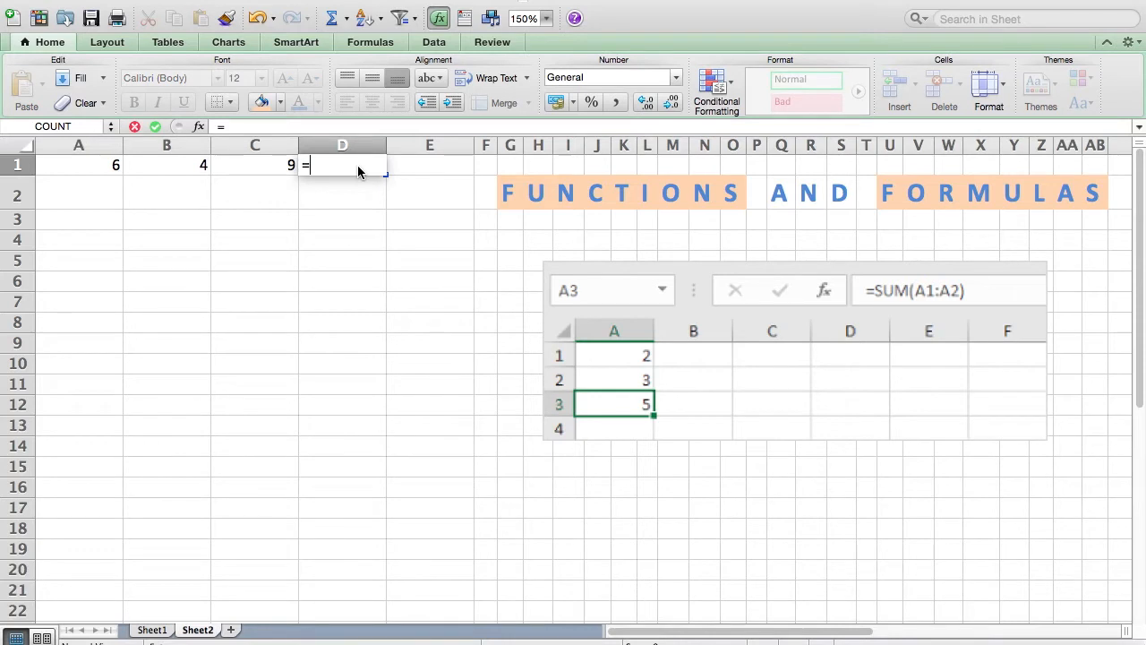
{"action": "type", "text": "a1+"}
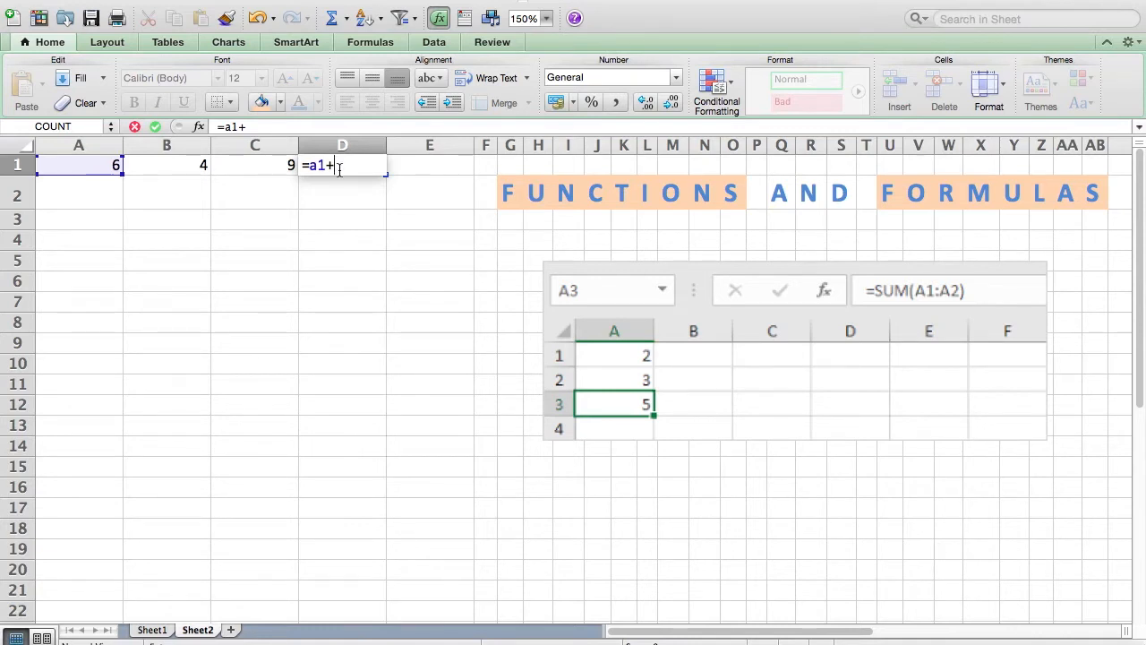
{"action": "left_click", "coordinate": [198, 165]}
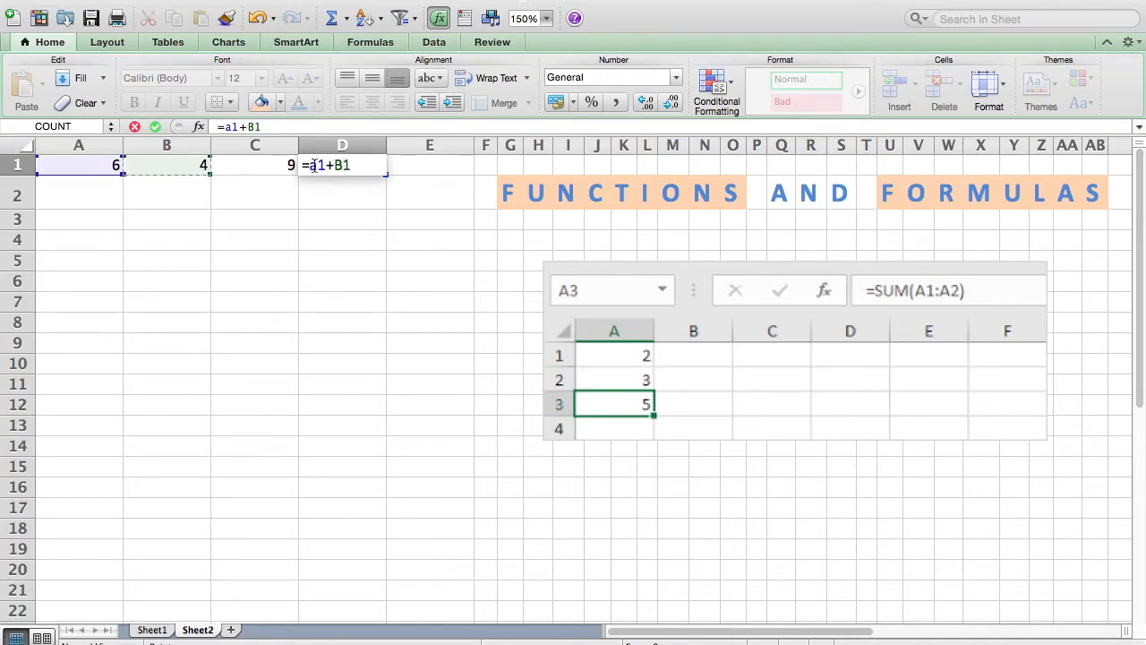
{"action": "left_click", "coordinate": [374, 195]}
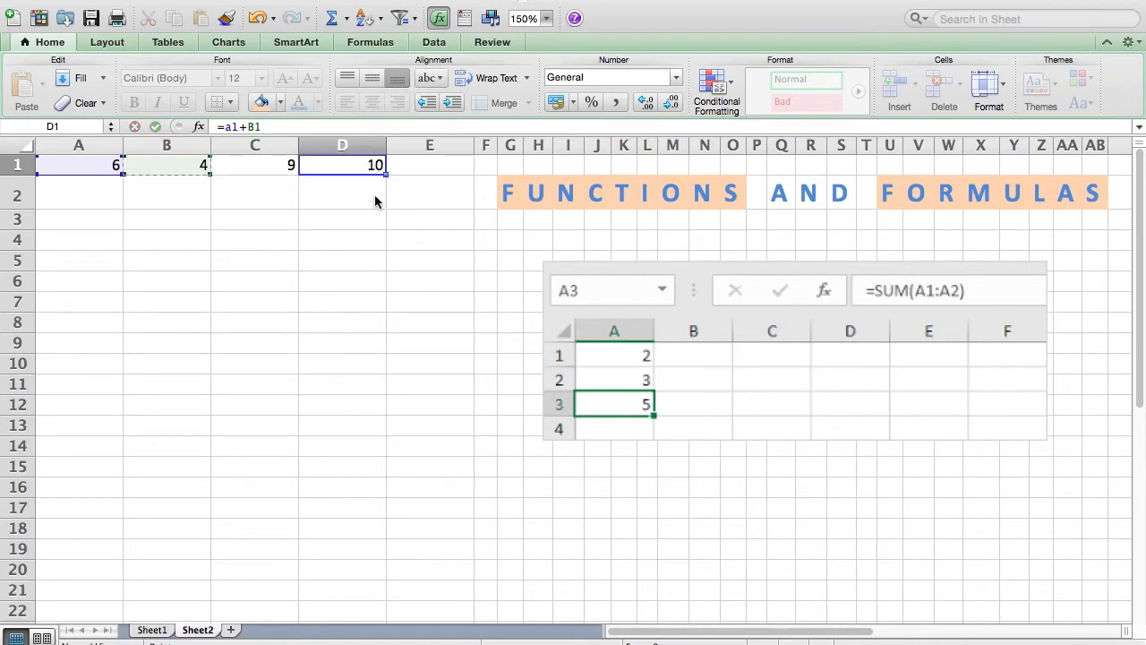
{"action": "left_click", "coordinate": [355, 162]}
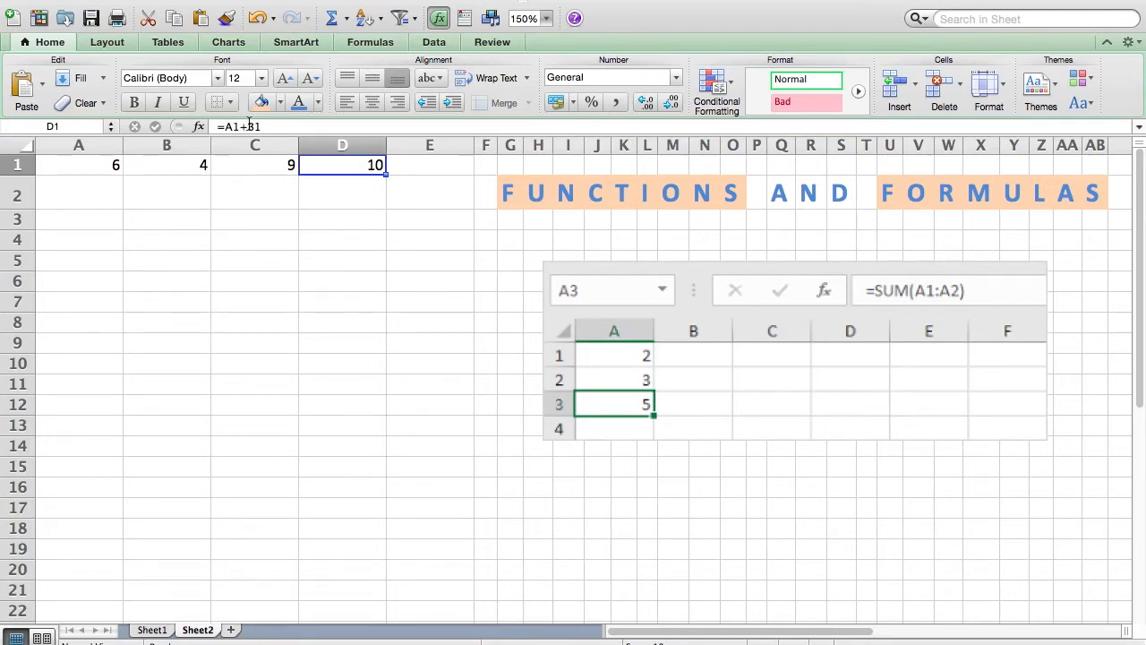
Step: Enter the subtraction formula =A1-B1 in cell D2
{"action": "left_click", "coordinate": [327, 198]}
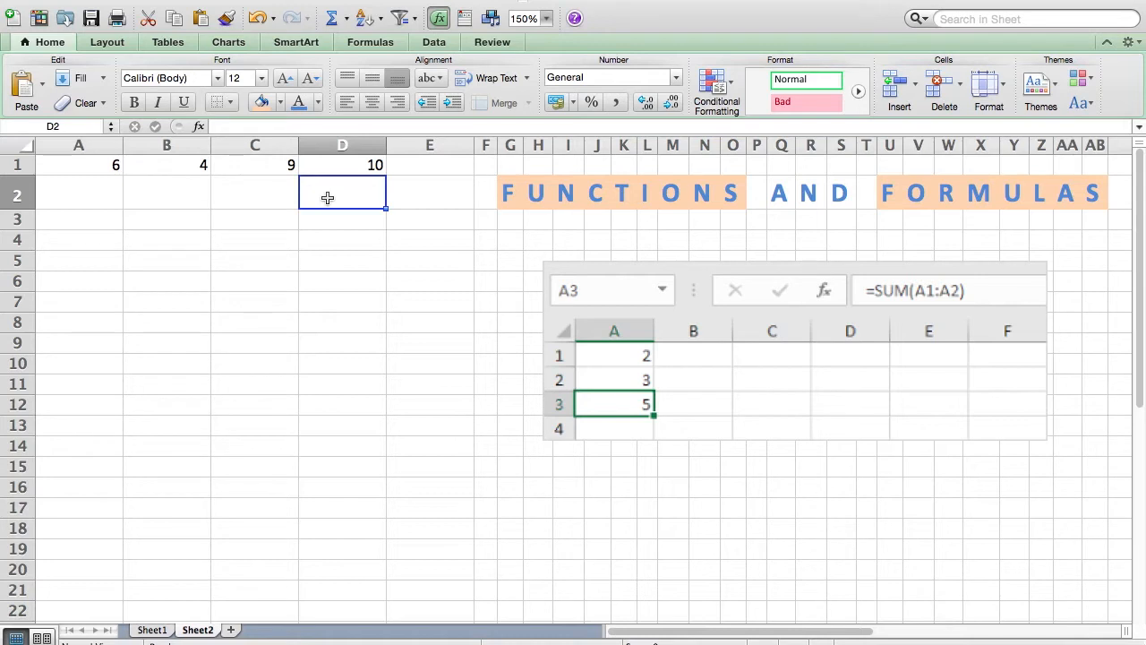
{"action": "type", "text": "="}
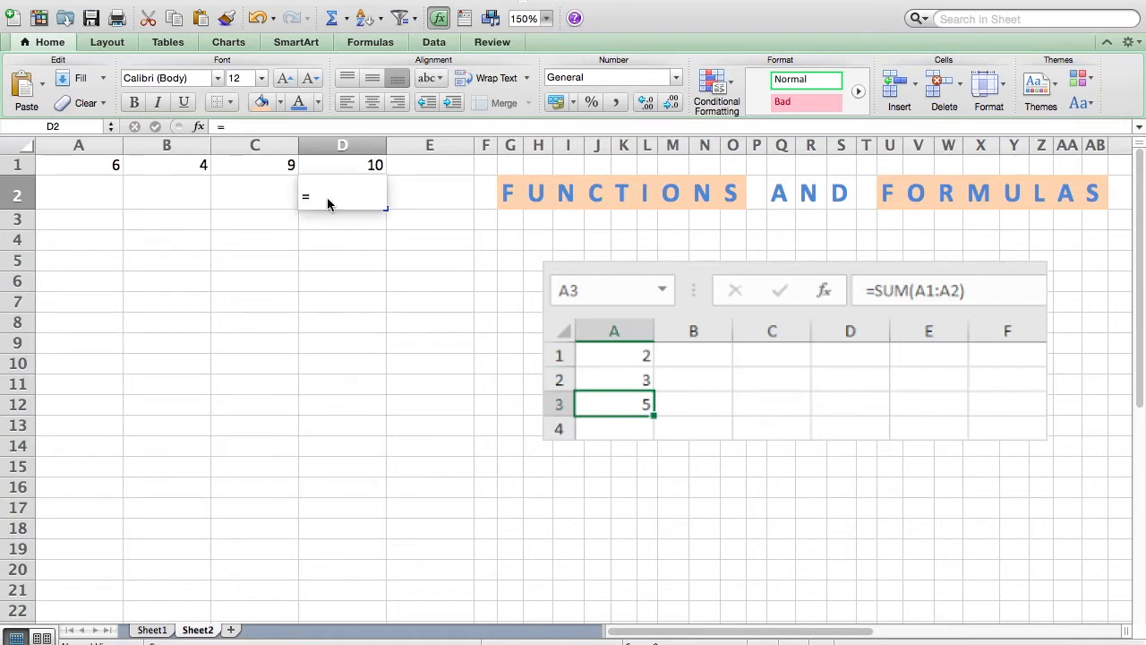
{"action": "left_click", "coordinate": [99, 170]}
{"action": "left_click", "coordinate": [98, 169]}
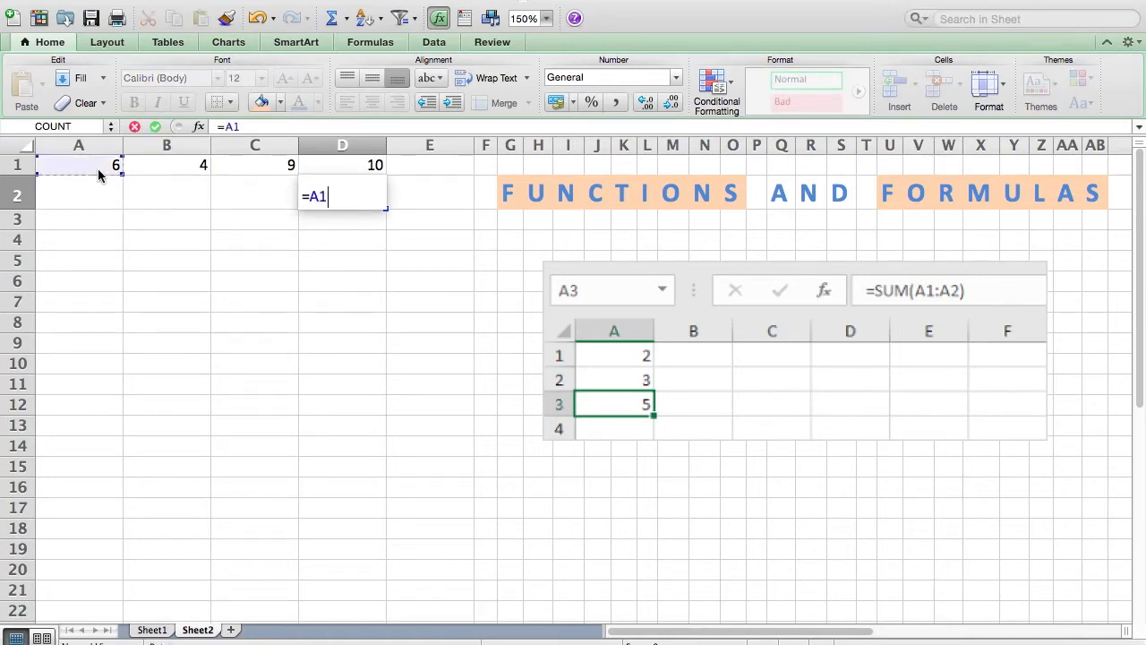
{"action": "type", "text": "-"}
{"action": "left_click", "coordinate": [200, 165]}
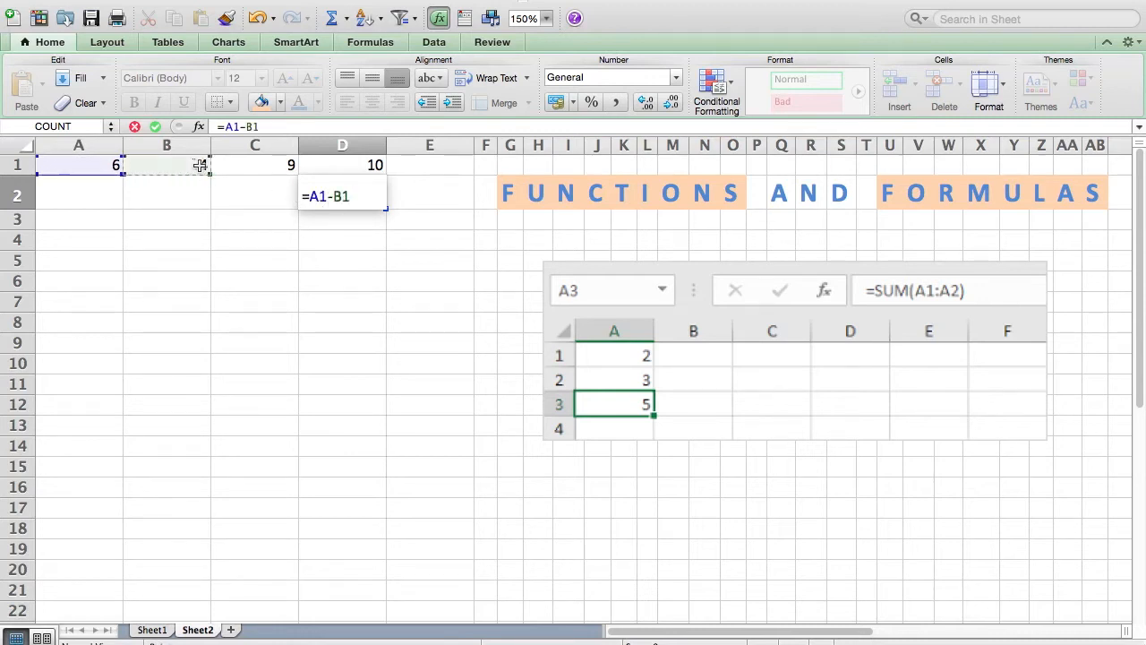
{"action": "key", "text": "Return"}
Step: Replace the minus operator in D2's formula with multiplication so it reads =A1*B1
{"action": "left_click", "coordinate": [343, 197]}
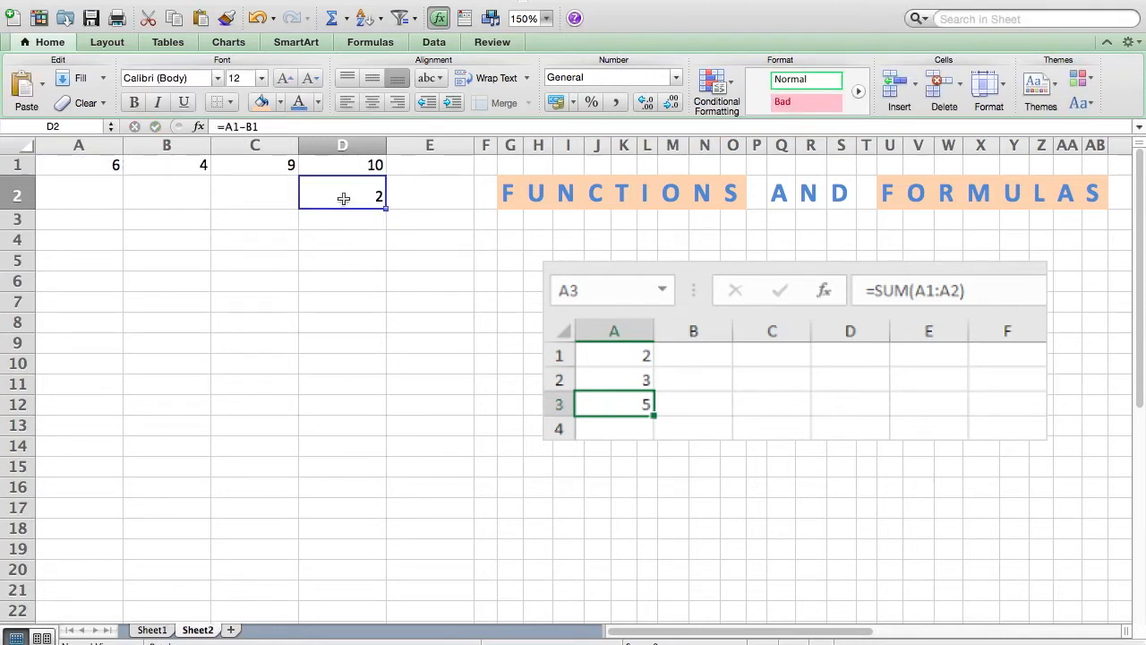
{"action": "left_click", "coordinate": [247, 126]}
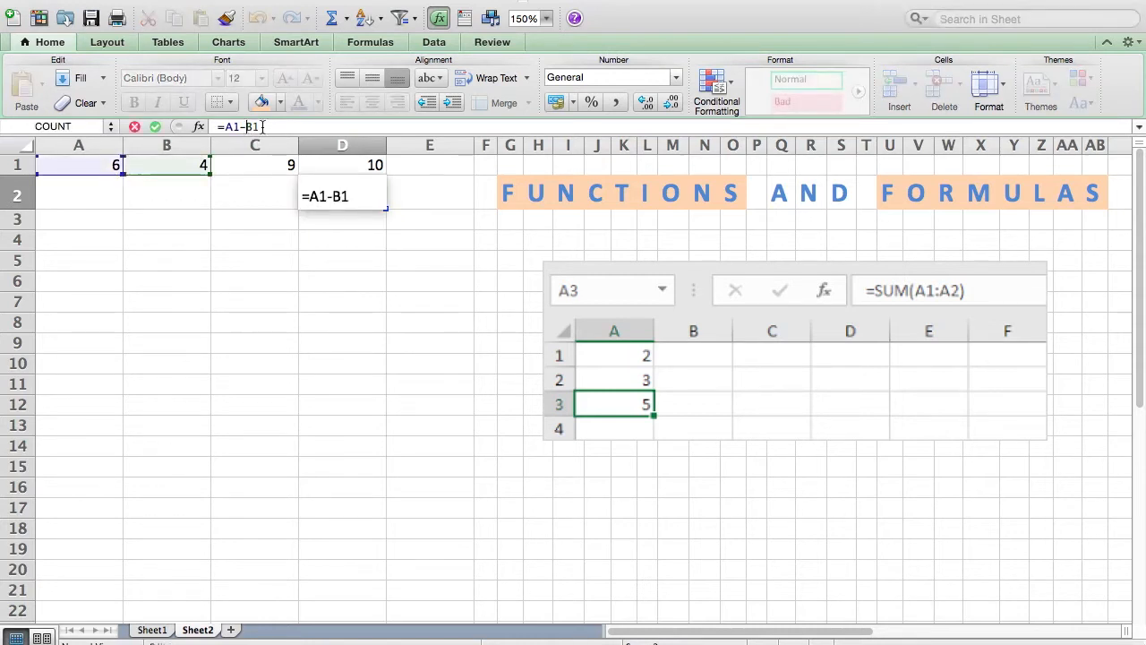
{"action": "key", "text": "BackSpace"}
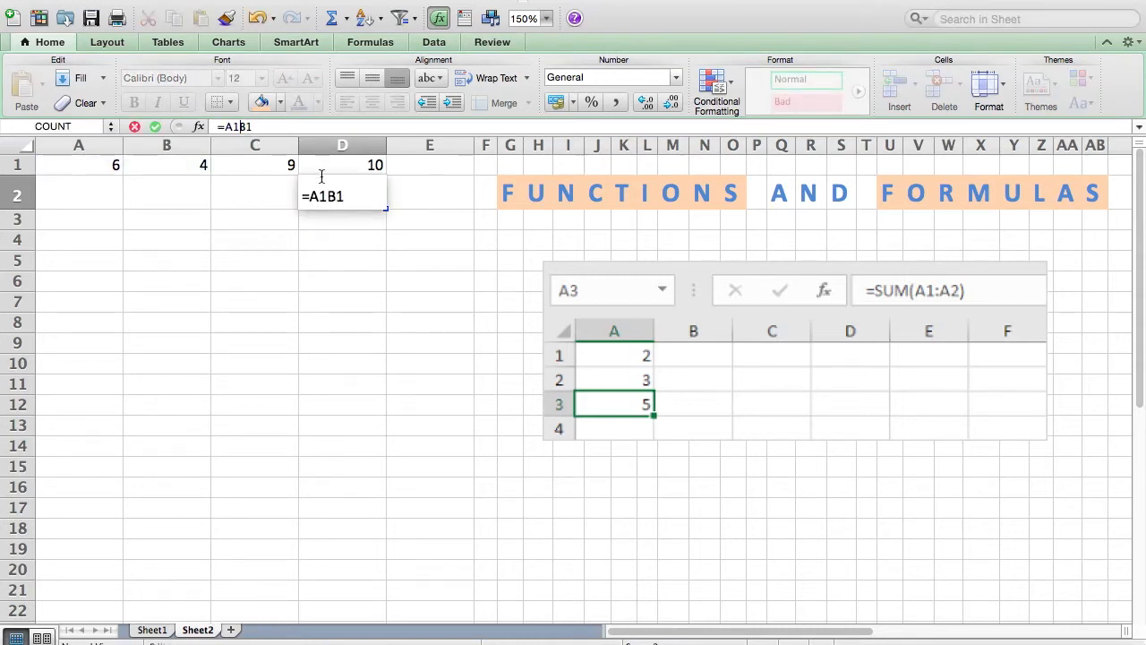
{"action": "type", "text": "*"}
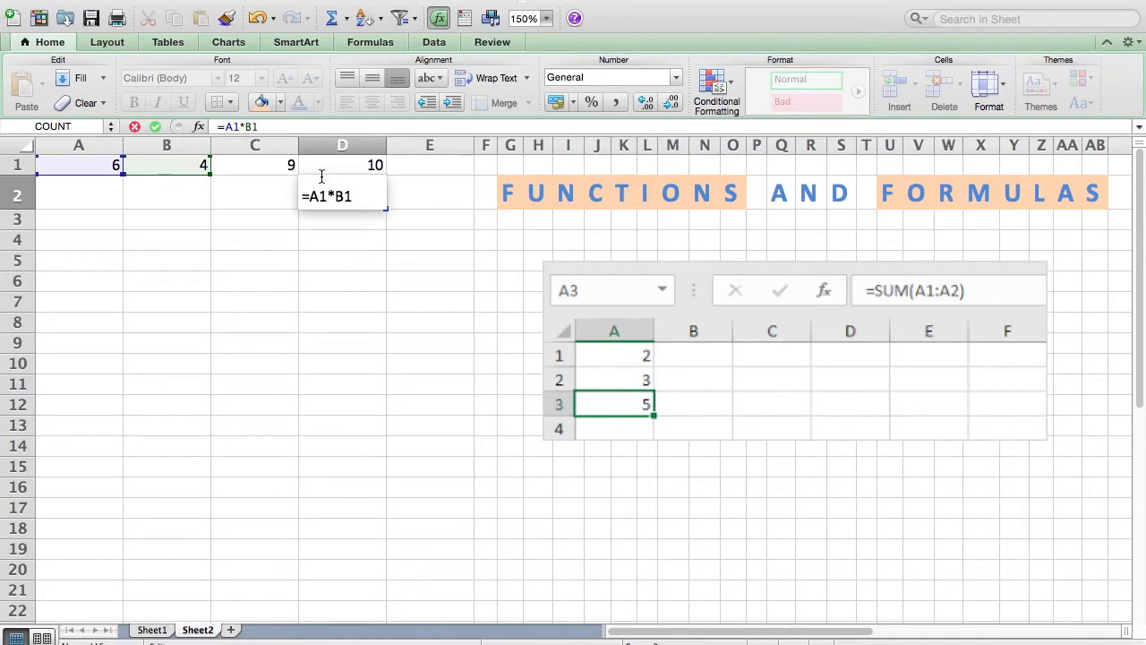
{"action": "key", "text": "Return"}
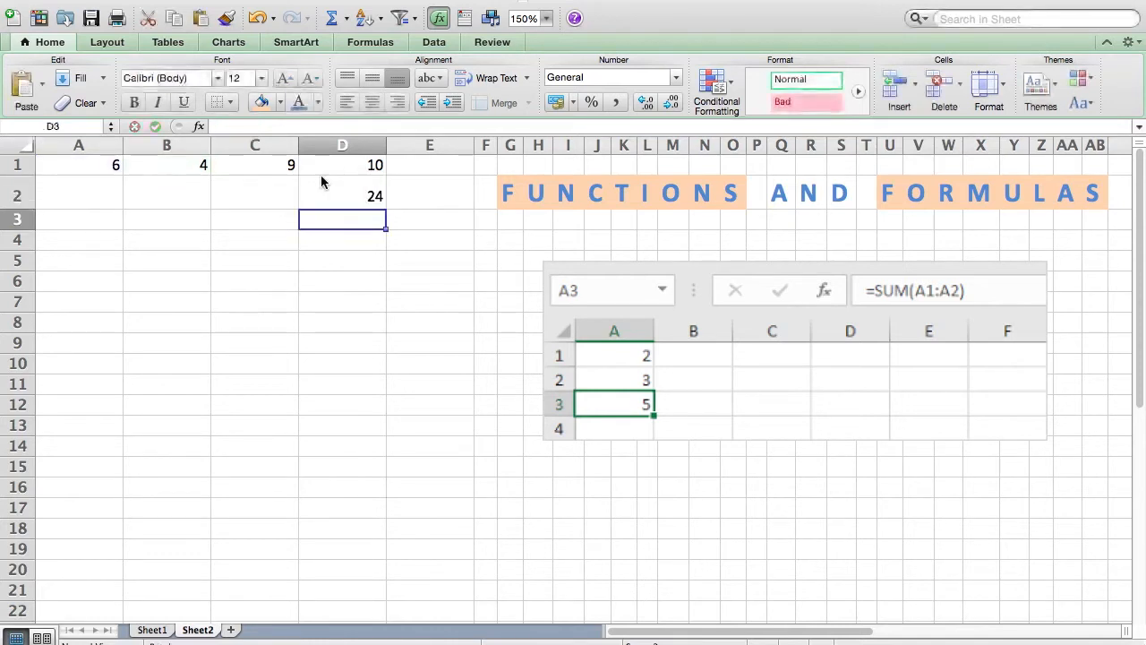
Step: Change the operator in D2's formula to division so it reads =A1/B1, and check the stored formula
{"action": "left_click", "coordinate": [314, 180]}
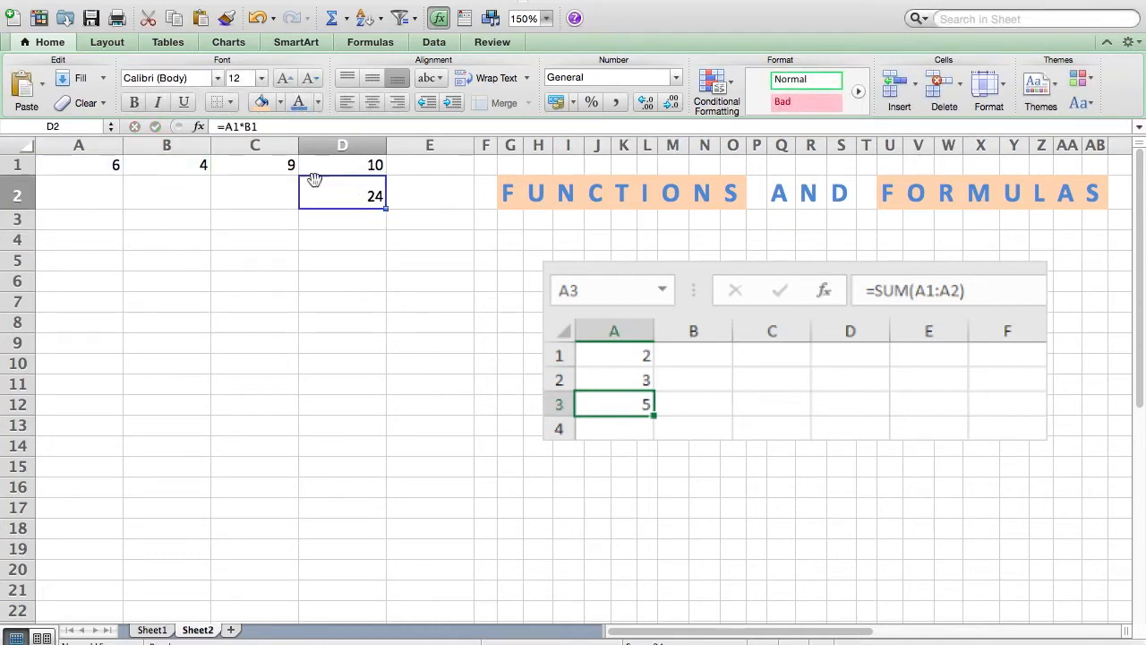
{"action": "left_click", "coordinate": [246, 126]}
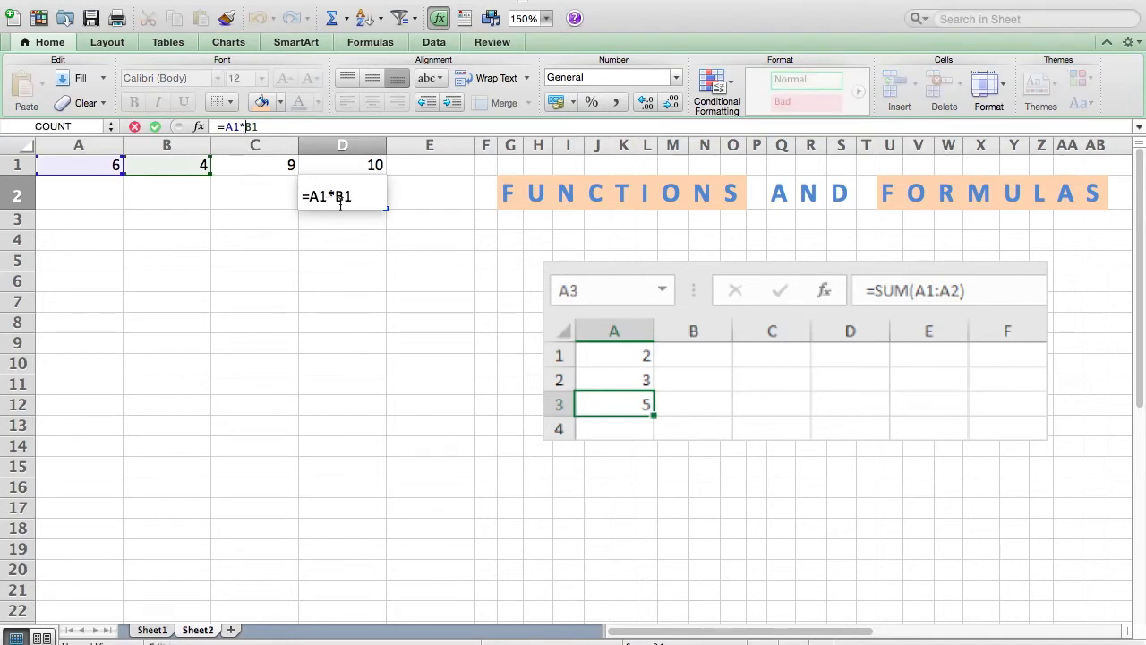
{"action": "key", "text": "BackSpace"}
{"action": "type", "text": "/"}
{"action": "key", "text": "Return"}
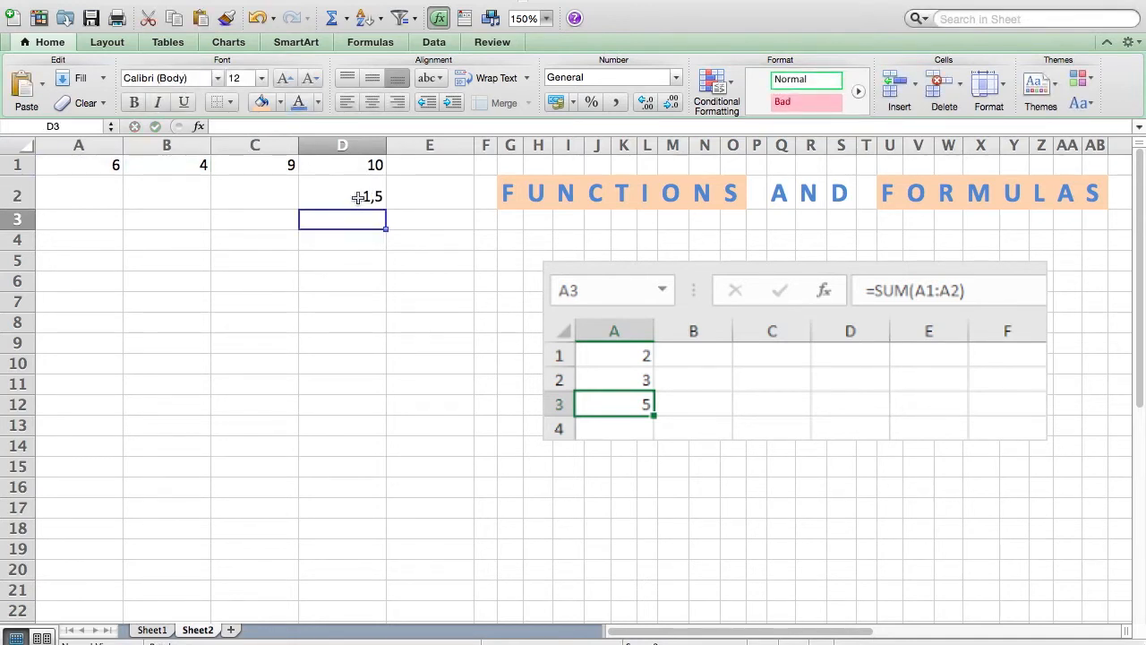
{"action": "left_click", "coordinate": [357, 197]}
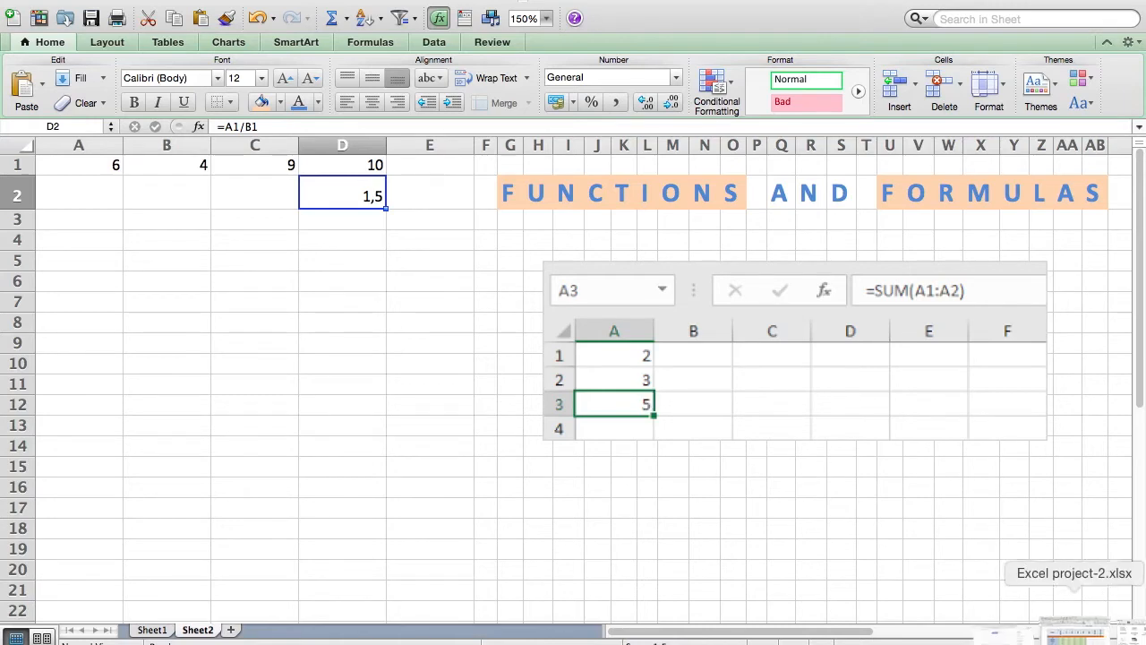
Step: Switch to the Excel project-2.xlsx workbook and examine the HP row's MONITOR, SUM, TAX 20% and TOTAL PRICE cells and the MONITOR column's summary cells
{"action": "left_click", "coordinate": [1079, 634]}
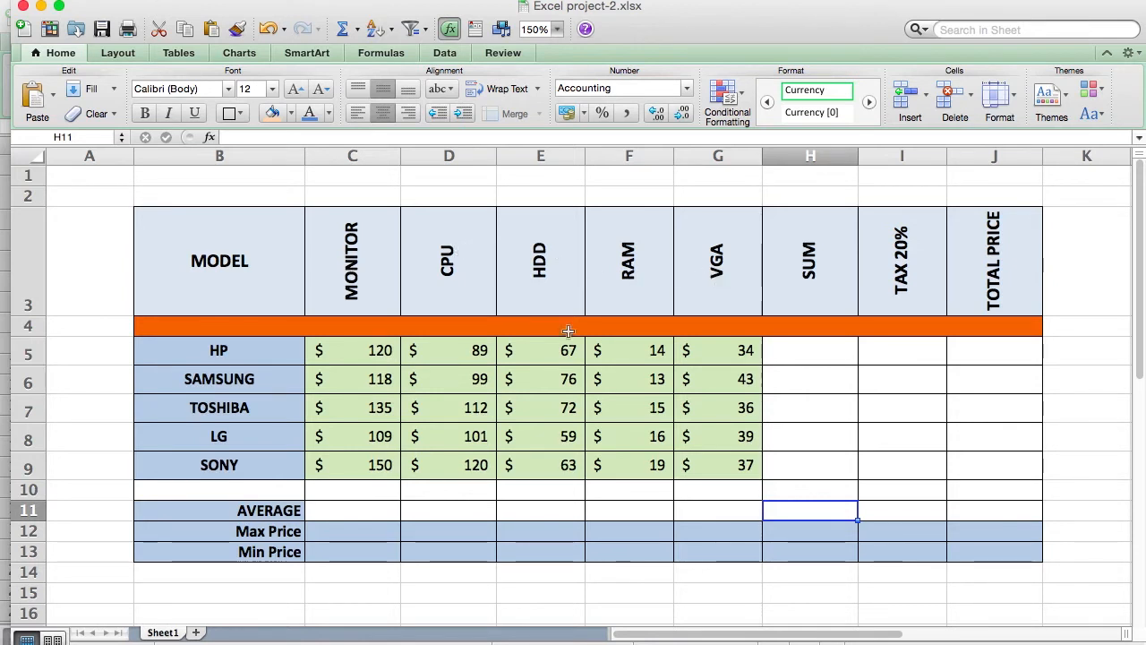
{"action": "left_click", "coordinate": [358, 355]}
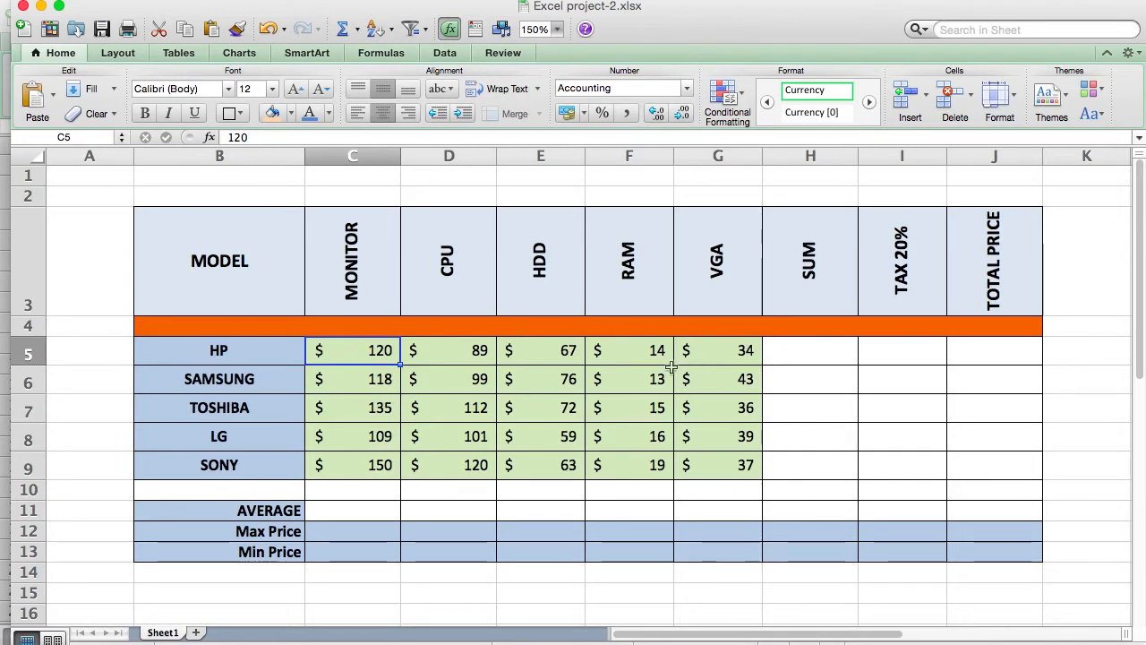
{"action": "left_click", "coordinate": [821, 348]}
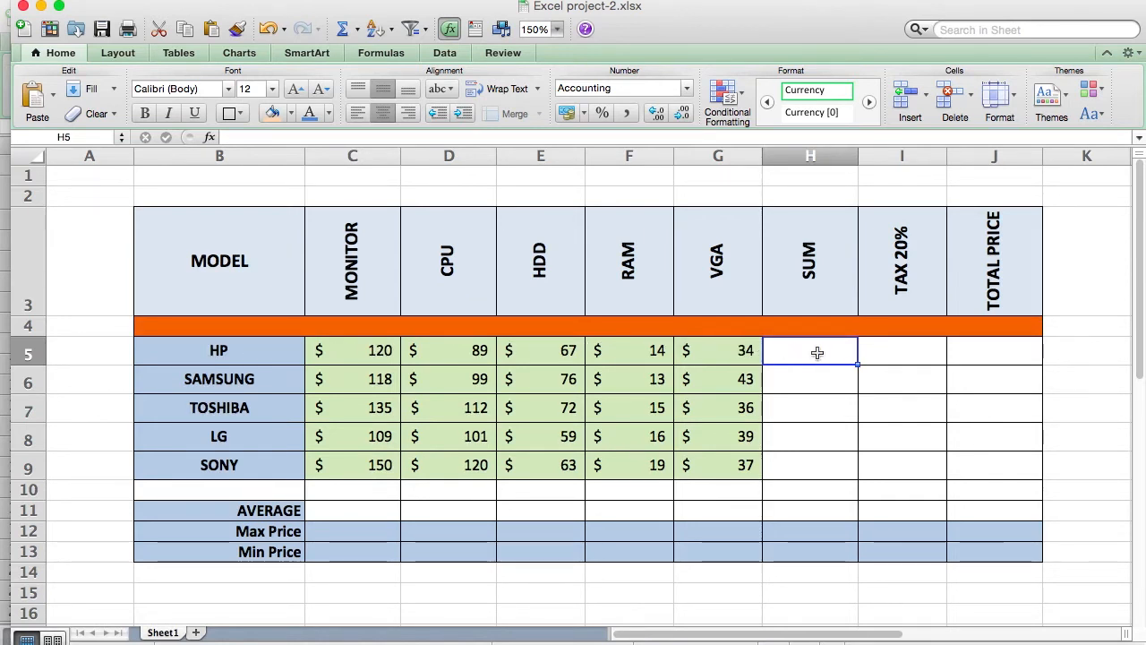
{"action": "left_click", "coordinate": [906, 348]}
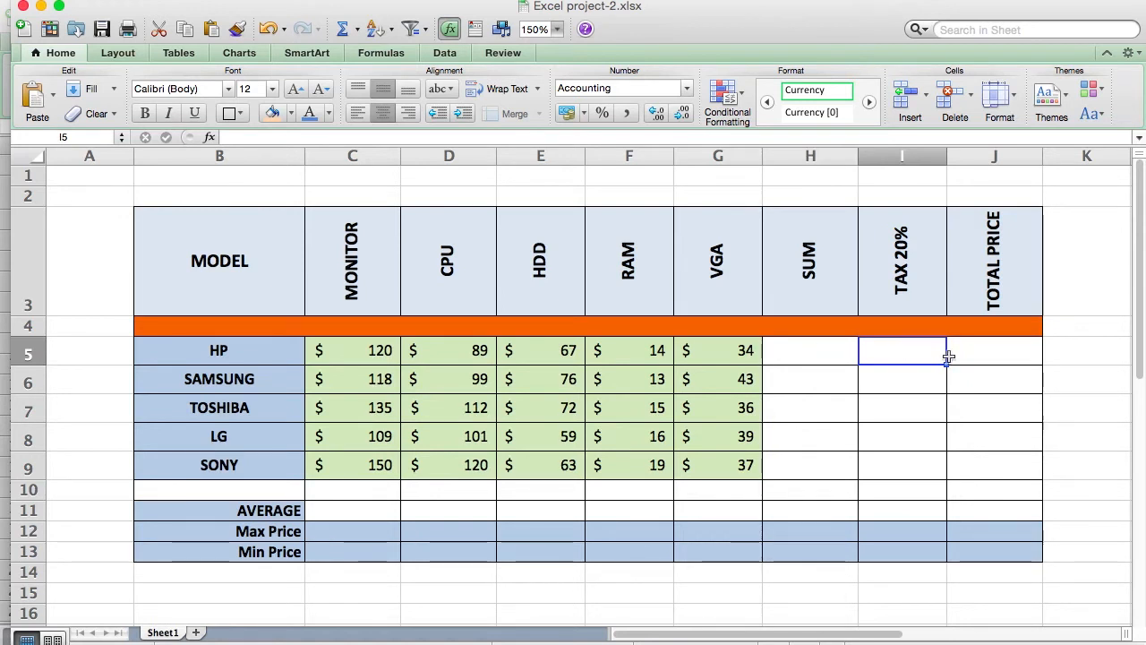
{"action": "left_click", "coordinate": [979, 356]}
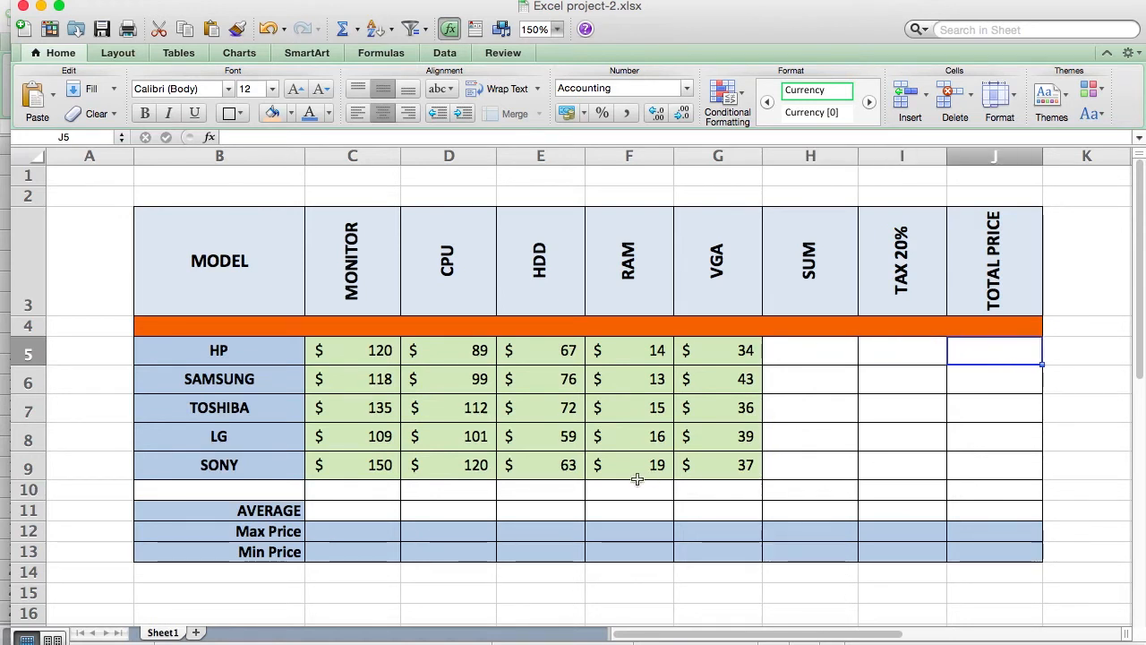
{"action": "left_click", "coordinate": [320, 507]}
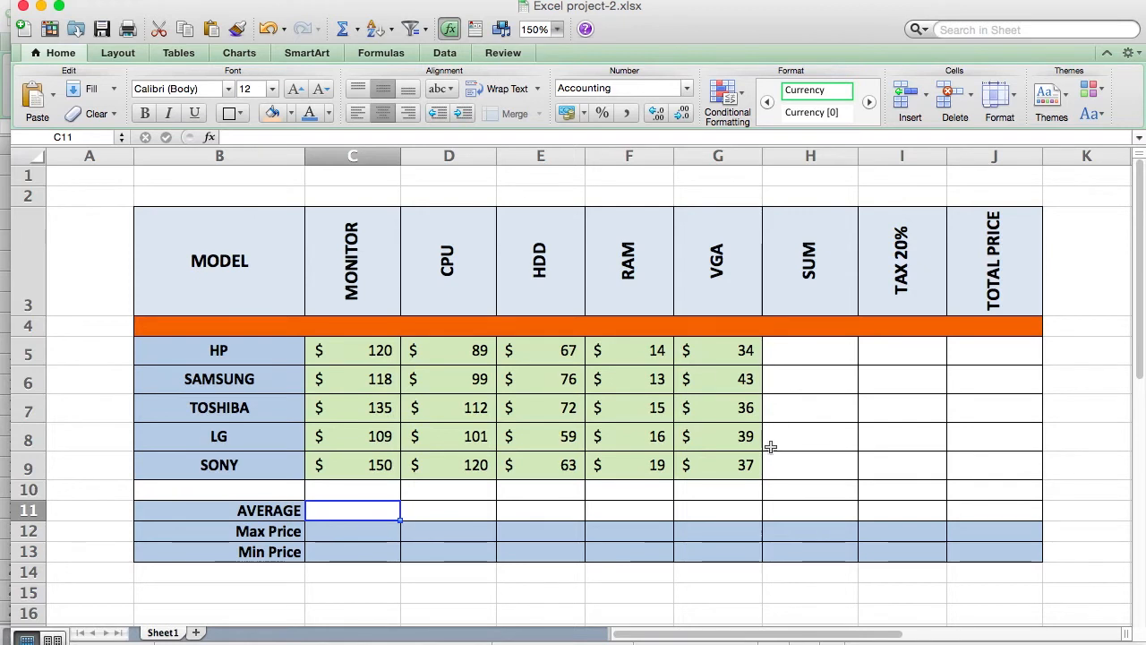
{"action": "left_click", "coordinate": [336, 534]}
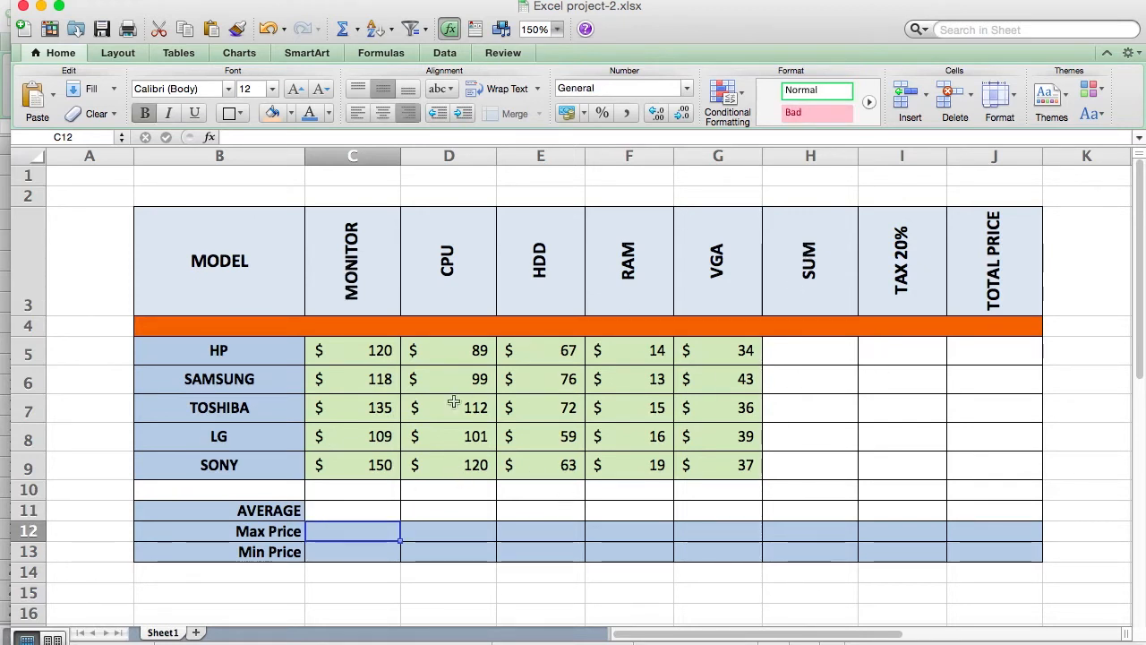
{"action": "left_click", "coordinate": [317, 553]}
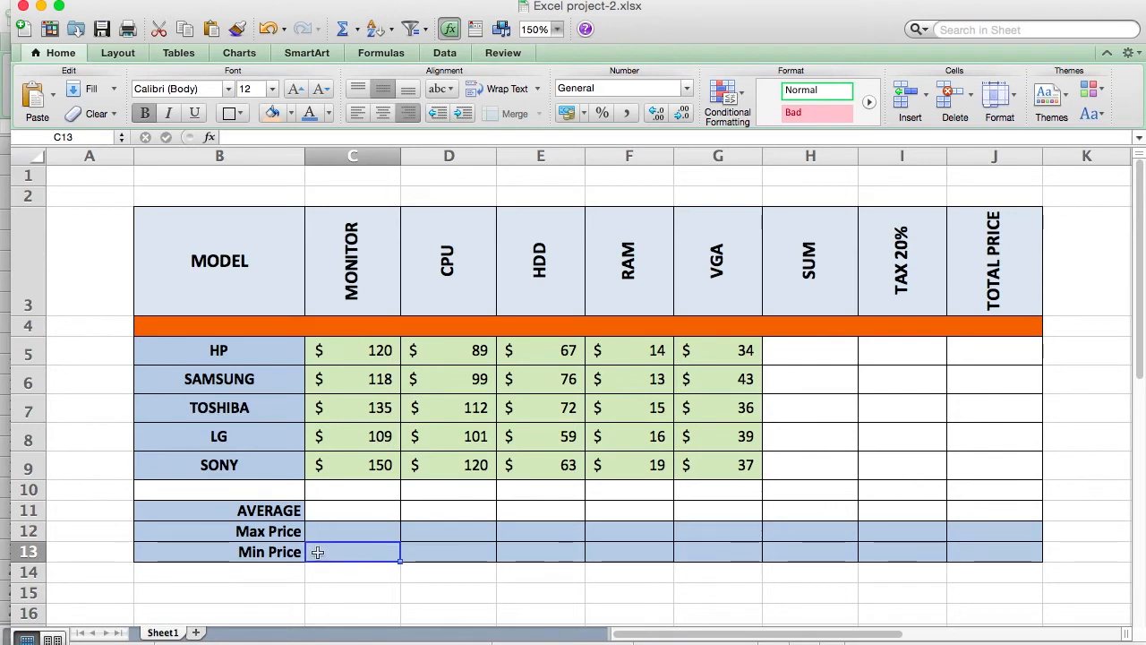
Step: Enter the addition formula =C5+D5+E5+F5+G5 in the HP row's SUM cell H5 and check the stored formula
{"action": "left_click", "coordinate": [821, 349]}
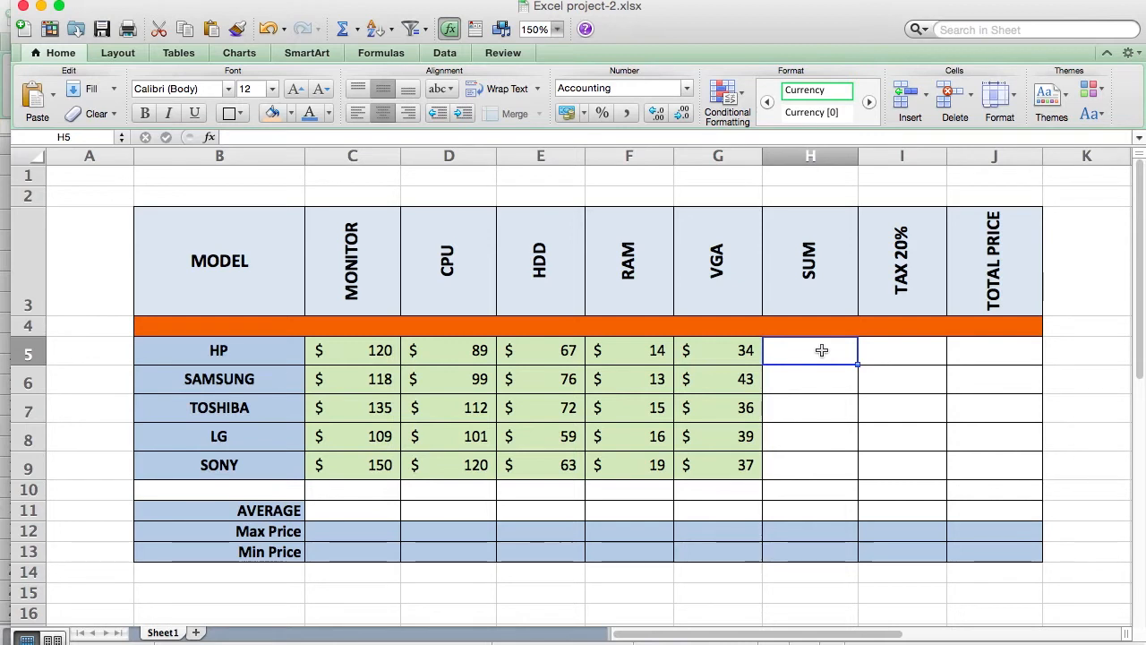
{"action": "type", "text": "="}
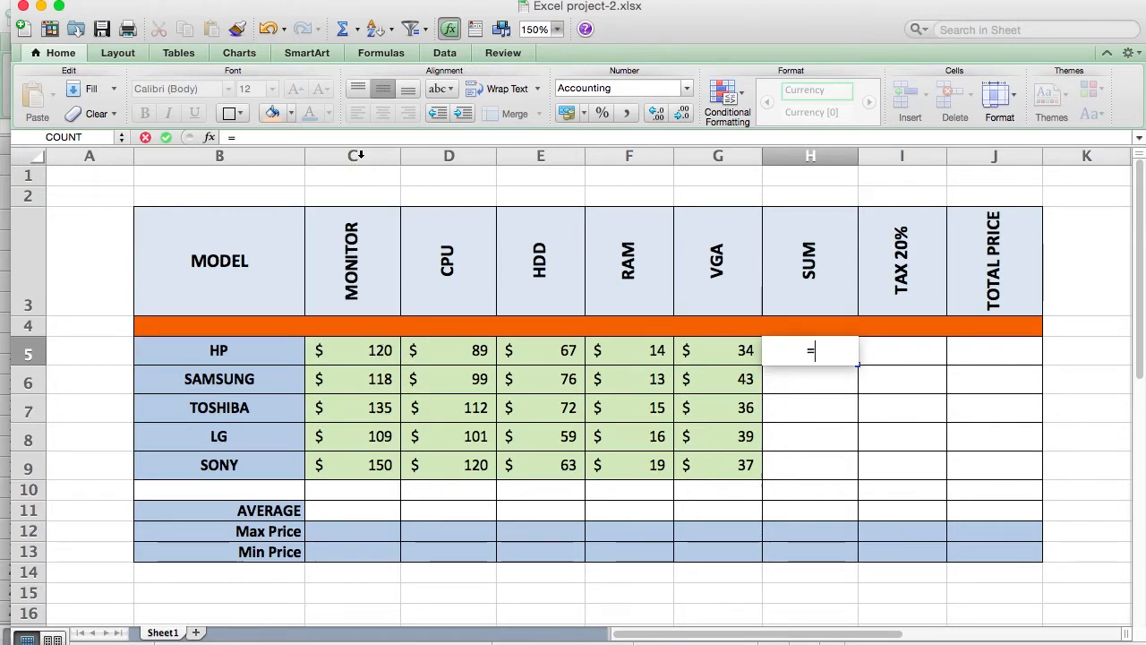
{"action": "left_click", "coordinate": [354, 358]}
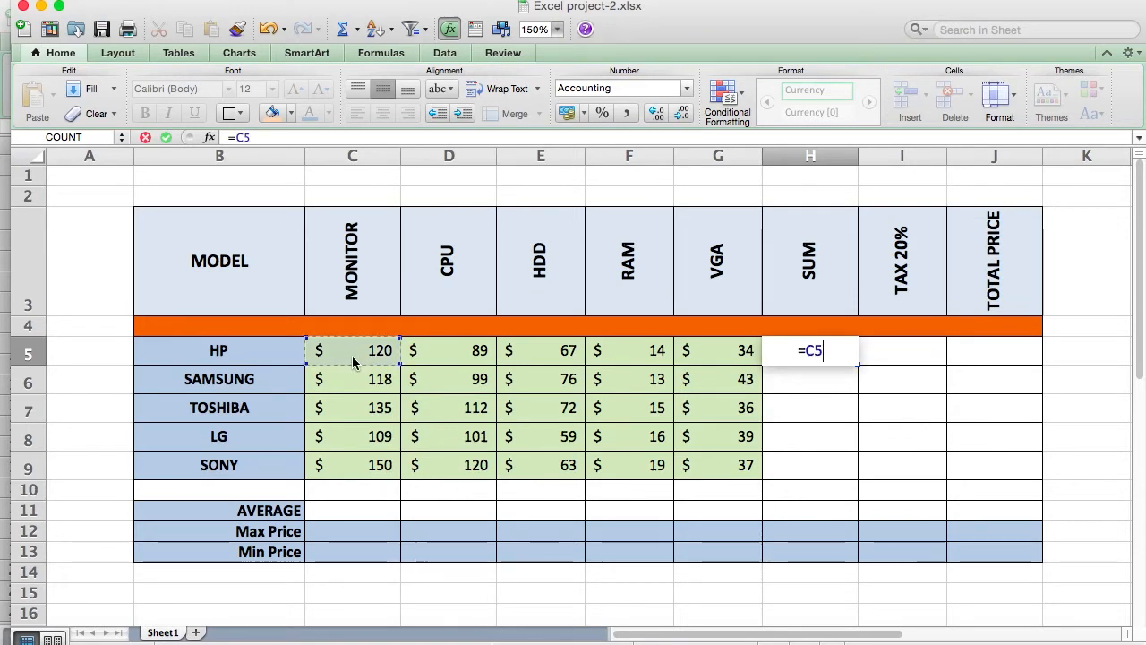
{"action": "type", "text": "+"}
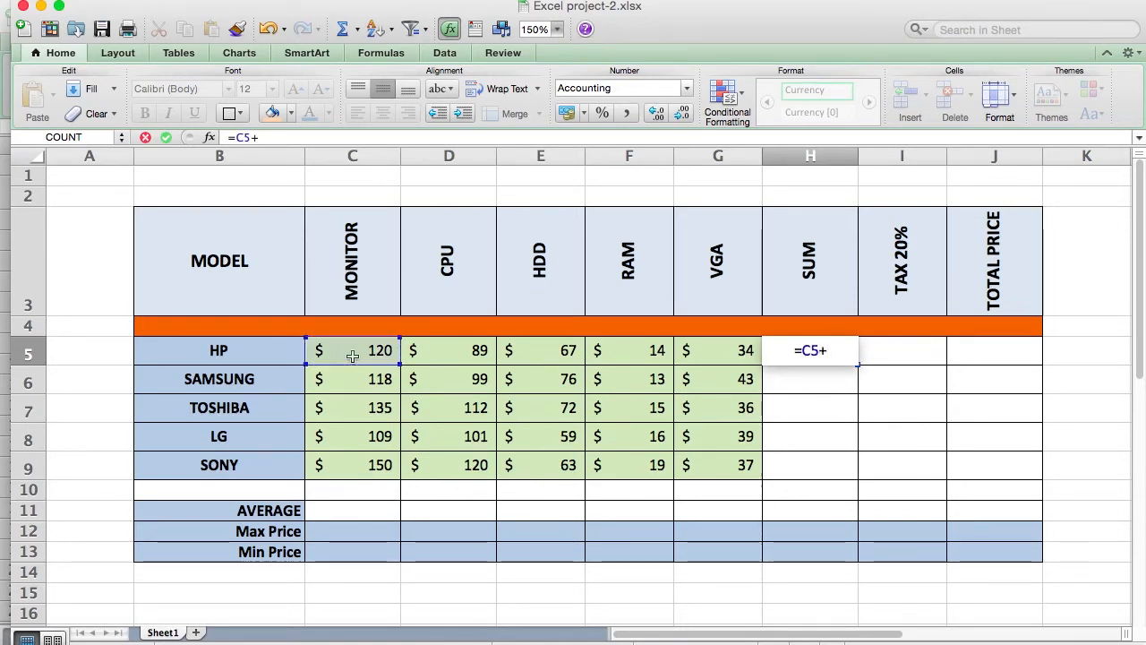
{"action": "left_click", "coordinate": [467, 352]}
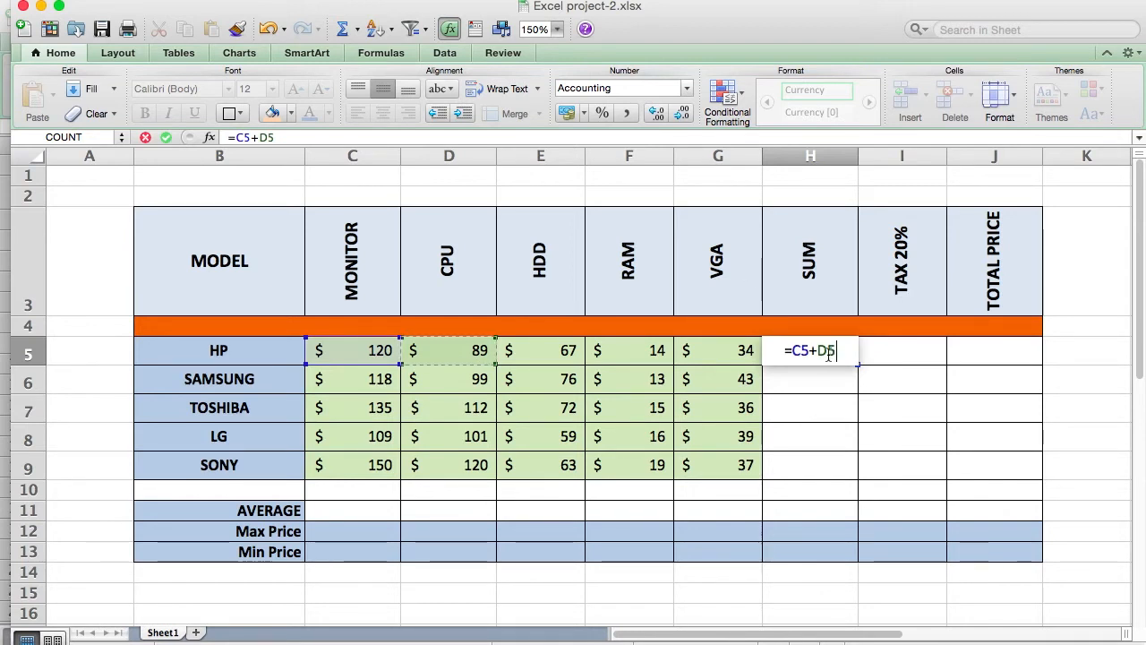
{"action": "type", "text": "+"}
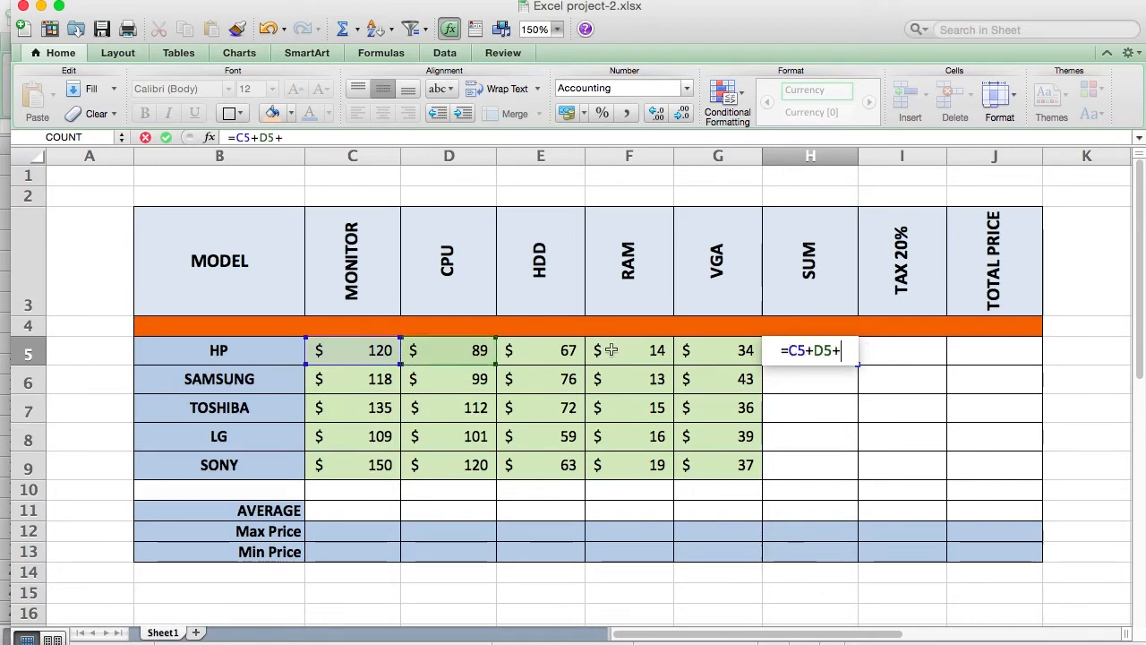
{"action": "left_click", "coordinate": [556, 352]}
{"action": "type", "text": "+"}
{"action": "left_click", "coordinate": [639, 351]}
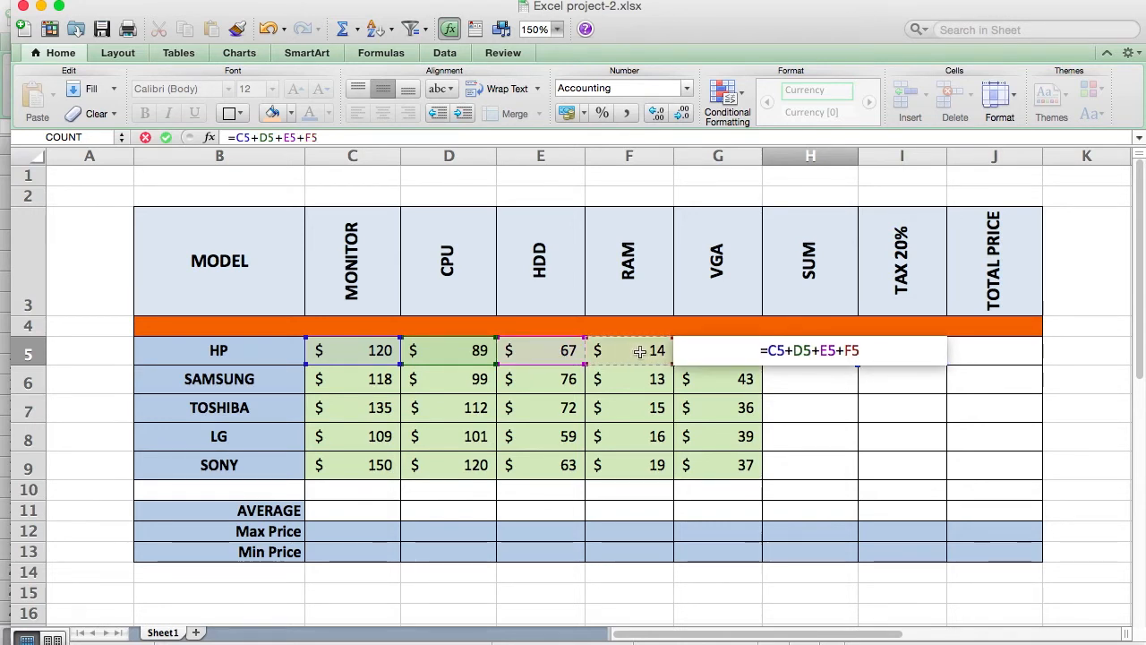
{"action": "type", "text": "+"}
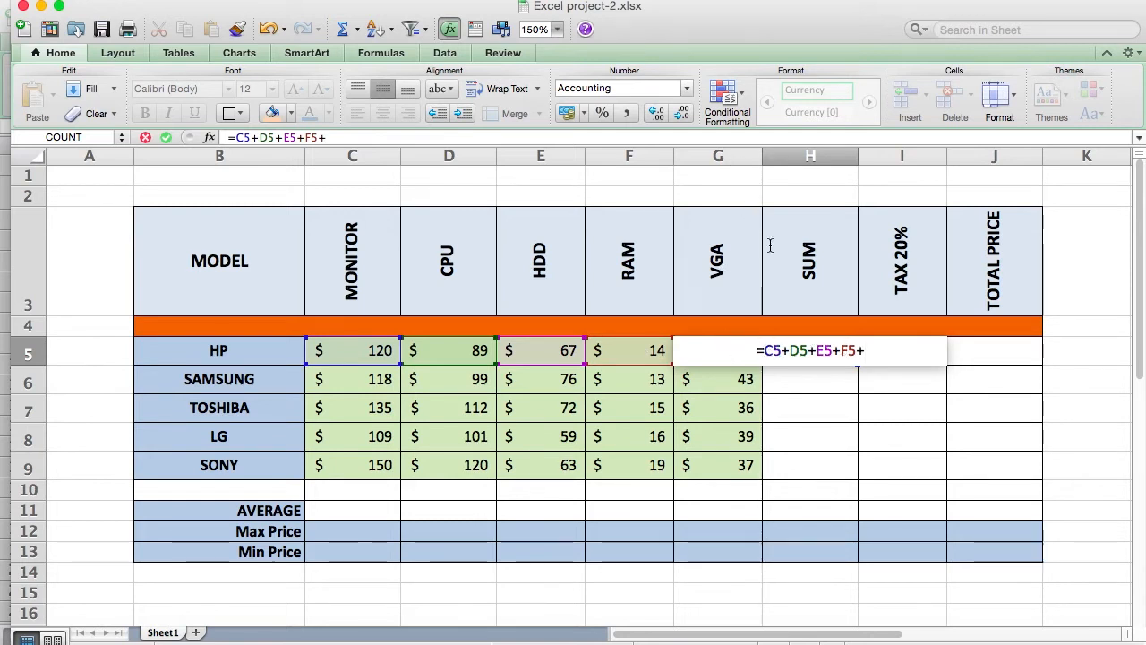
{"action": "type", "text": "g5"}
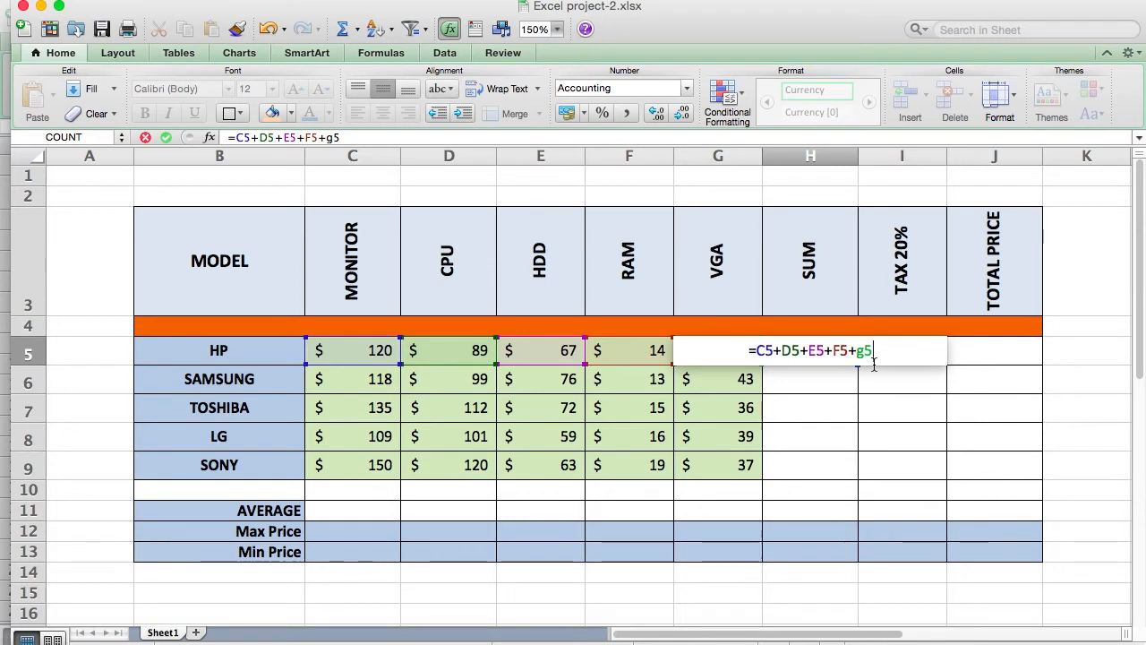
{"action": "key", "text": "Return"}
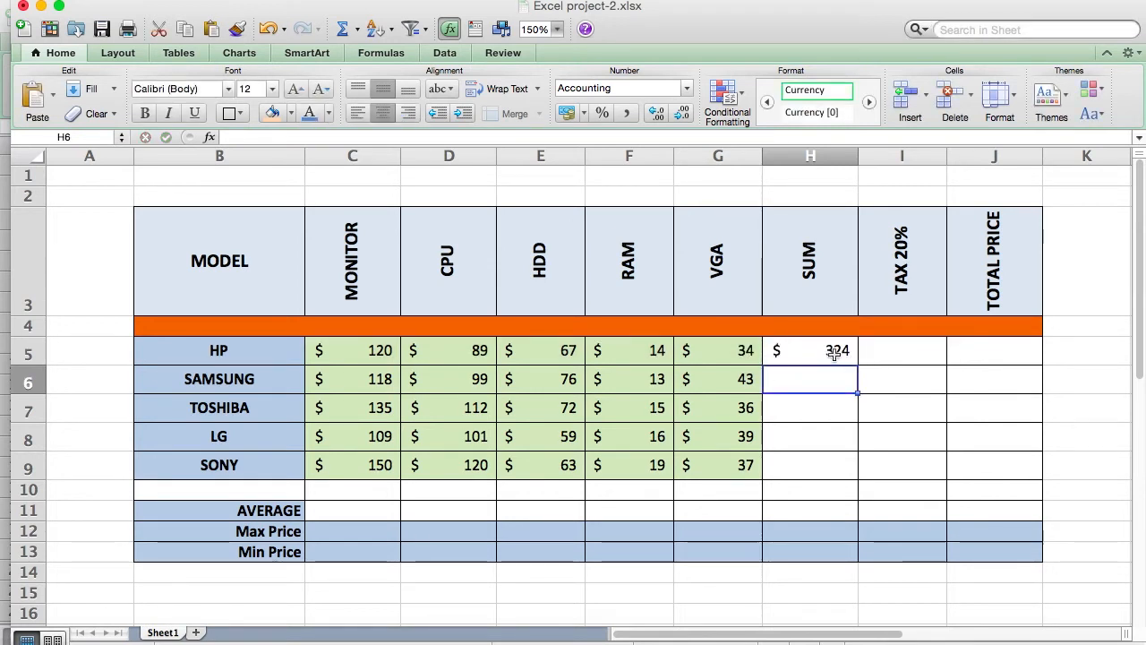
{"action": "left_click", "coordinate": [834, 352]}
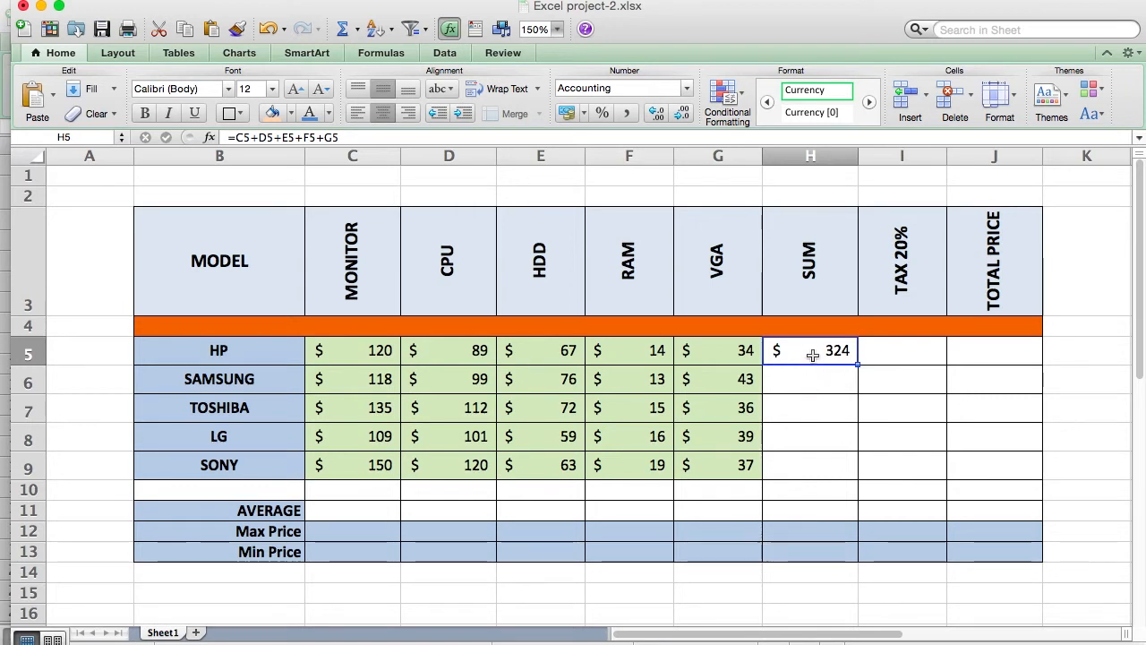
{"action": "left_click", "coordinate": [237, 141]}
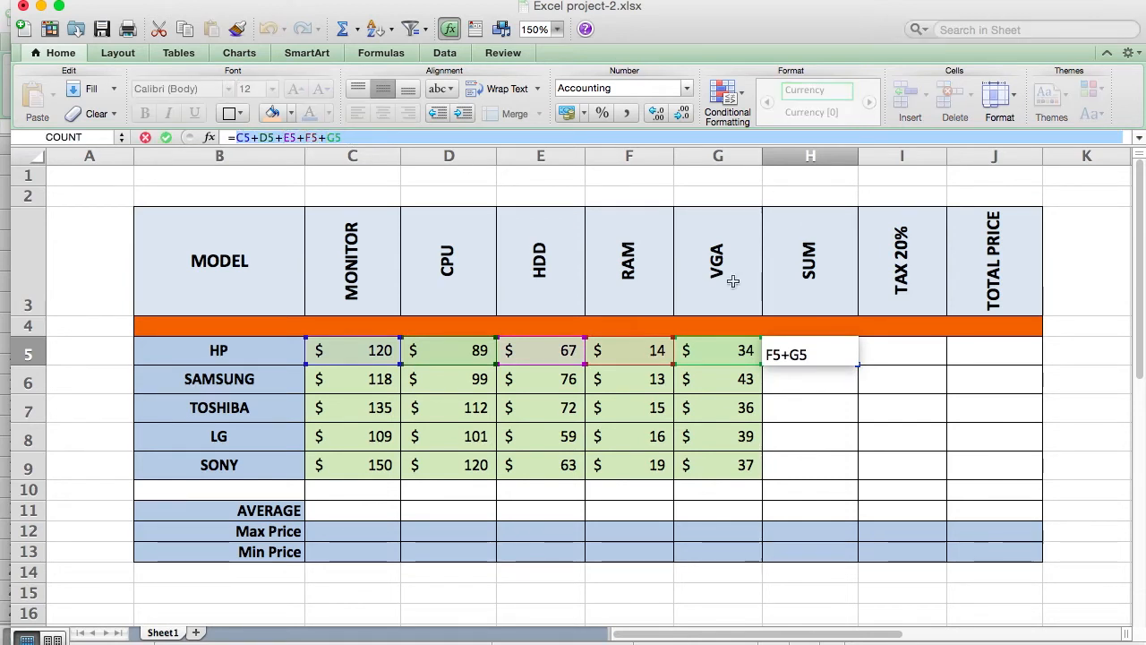
{"action": "key", "text": "Return"}
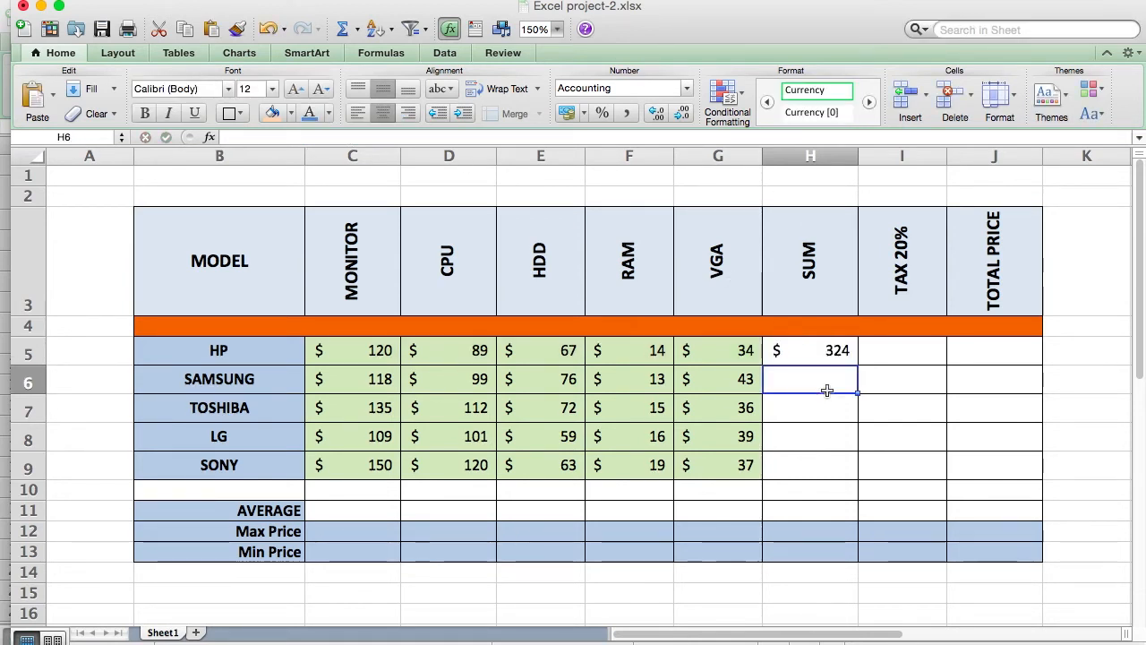
Step: Total the SAMSUNG row's prices in SUM cell H6 with =SUM(C6:G6) and check the stored formula
{"action": "type", "text": "="}
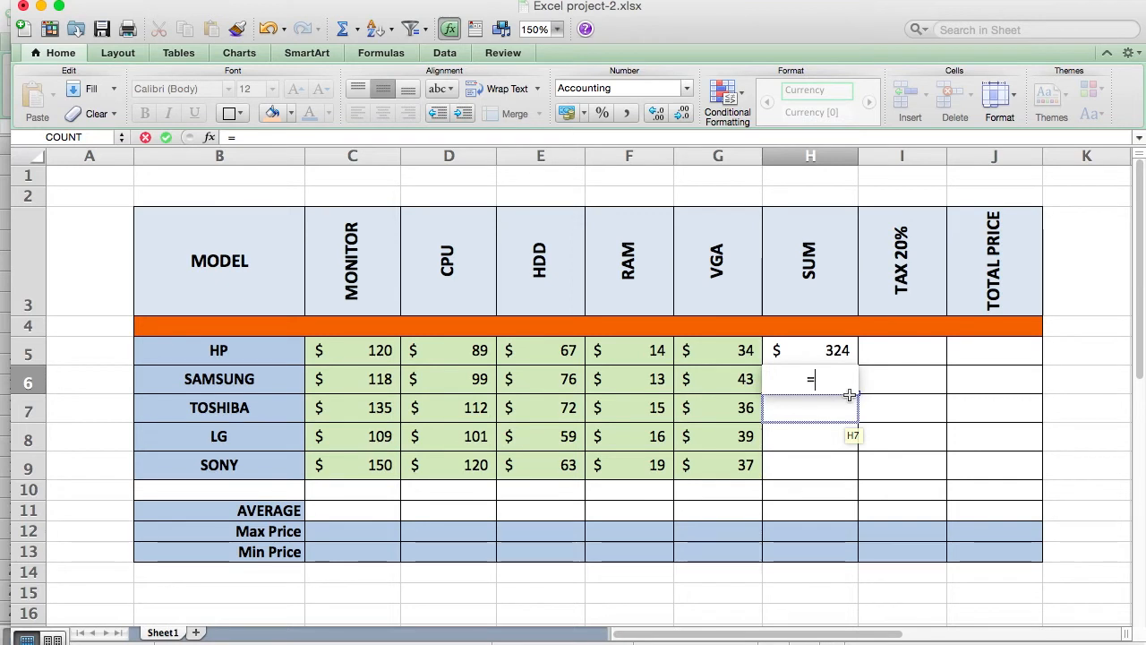
{"action": "type", "text": "sum"}
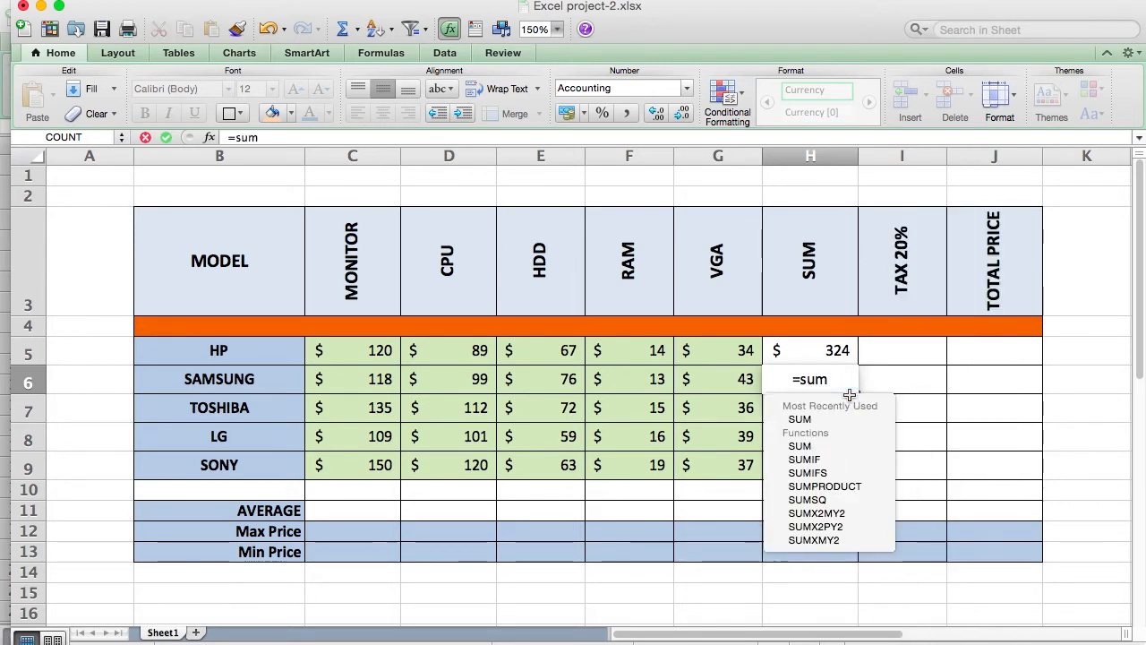
{"action": "type", "text": "("}
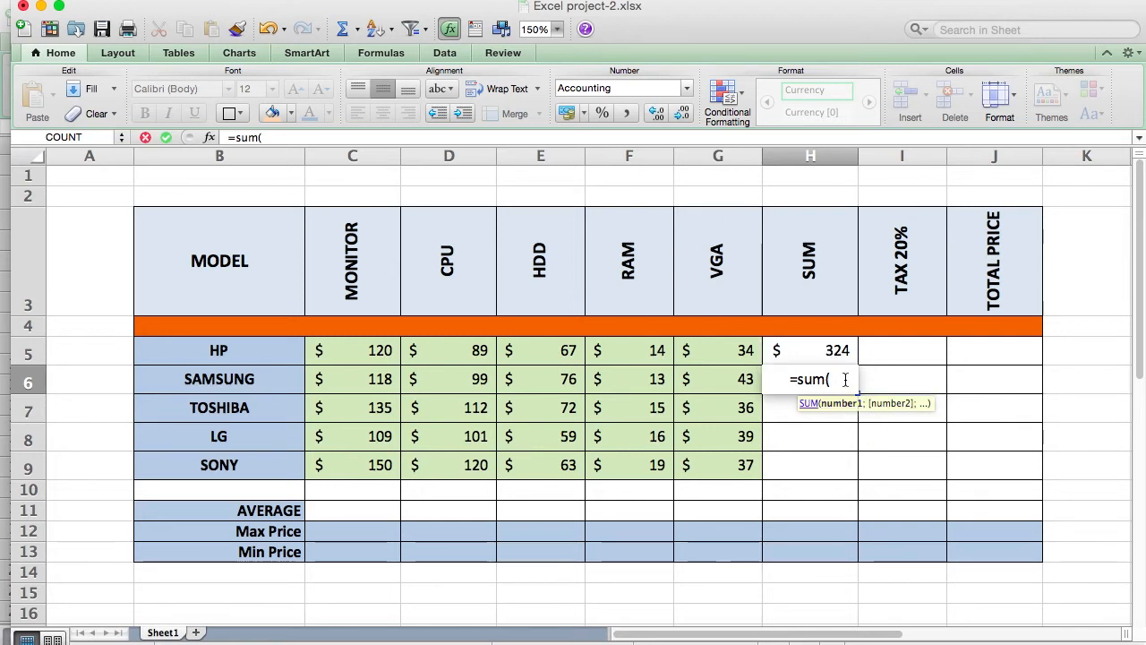
{"action": "left_click", "coordinate": [365, 378]}
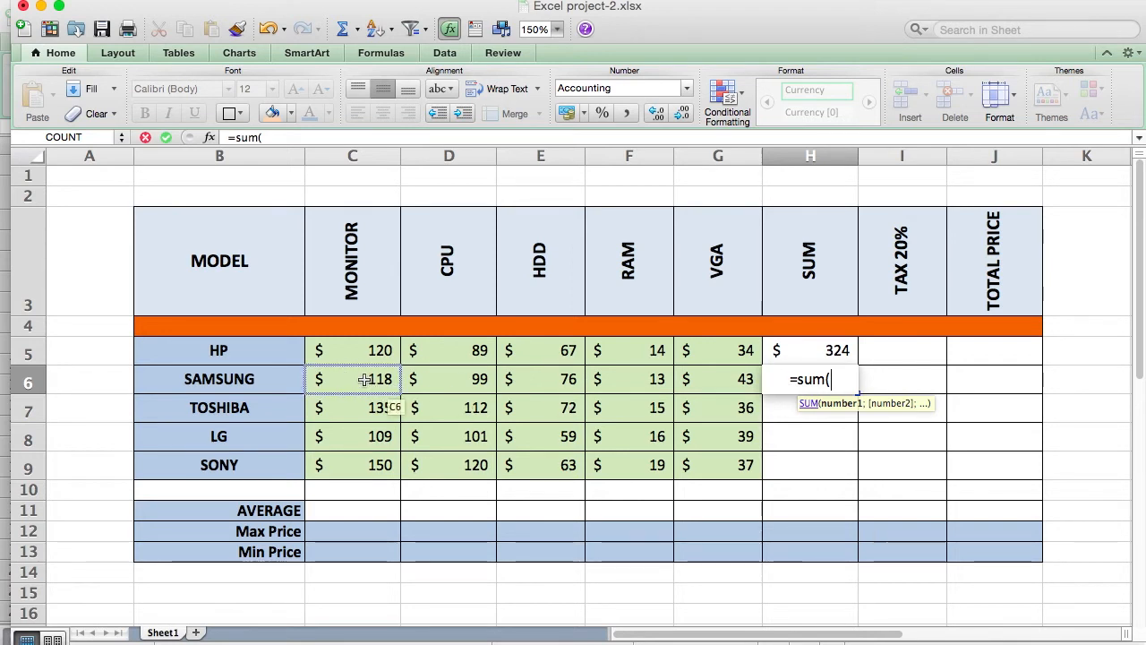
{"action": "type", "text": "c5"}
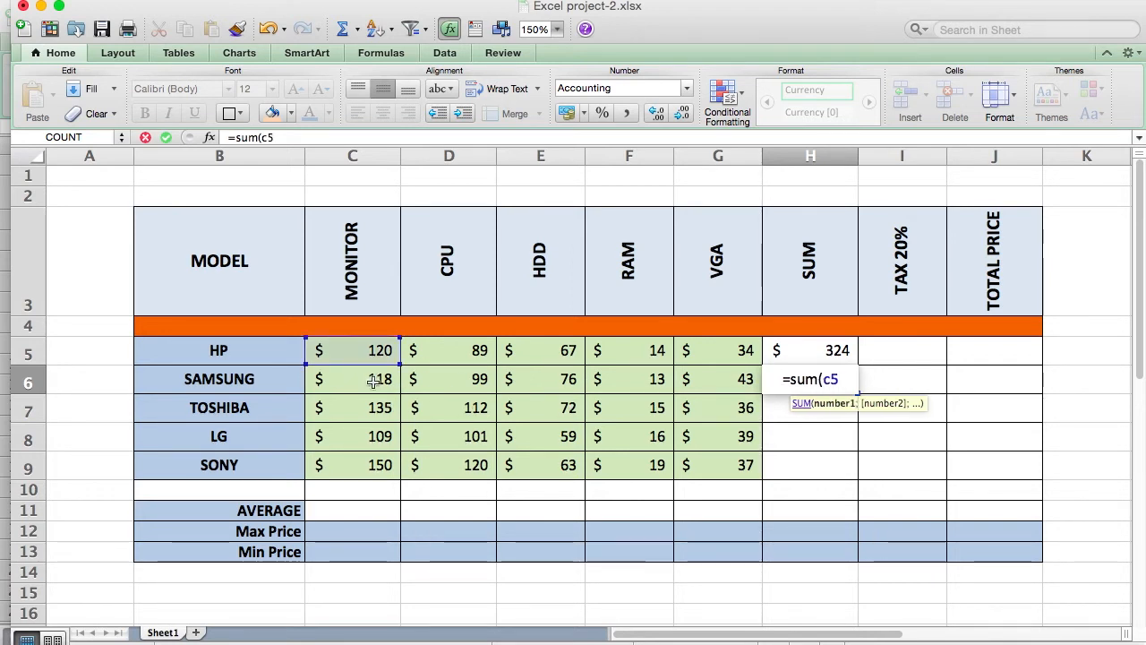
{"action": "key", "text": "BackSpace"}
{"action": "type", "text": "6"}
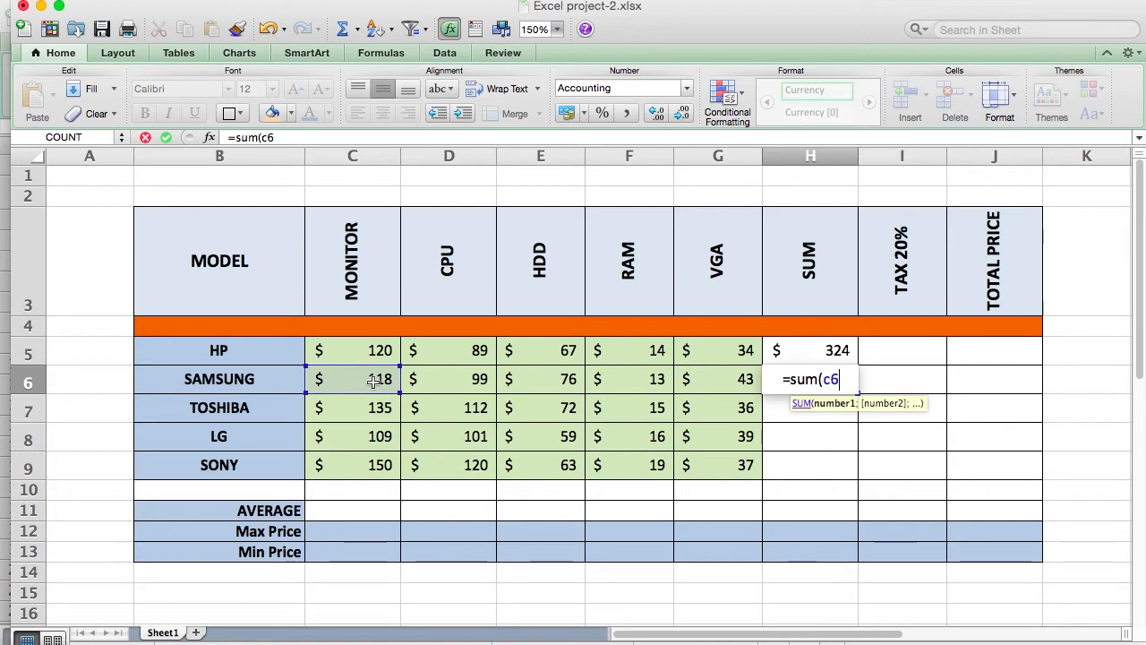
{"action": "type", "text": ":"}
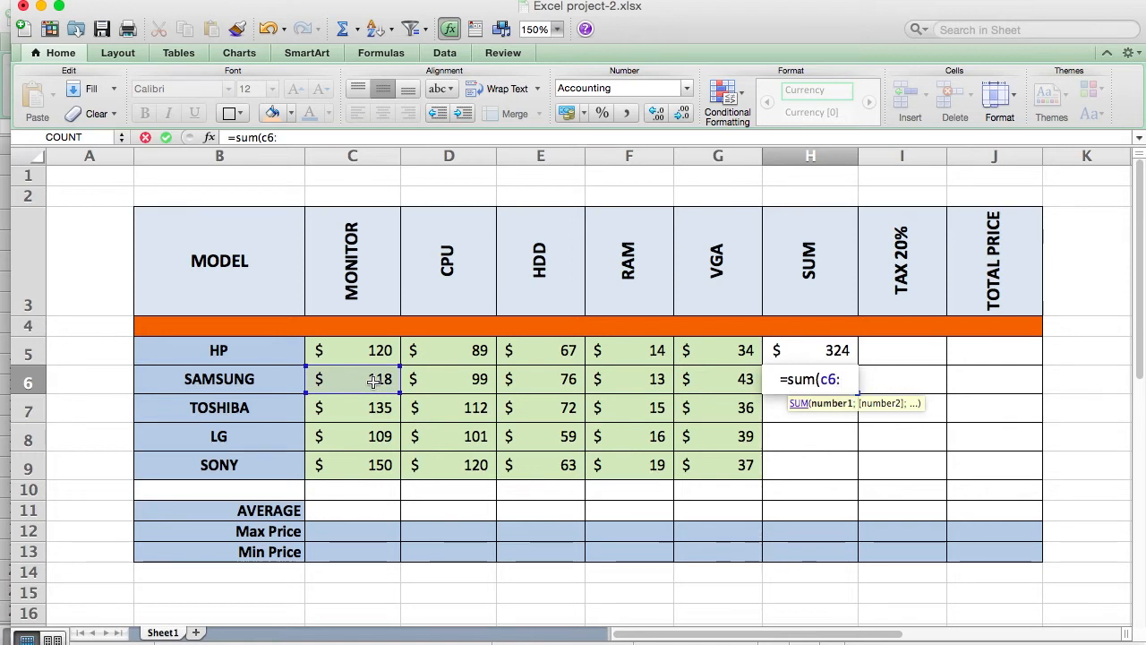
{"action": "type", "text": "c"}
{"action": "key", "text": "BackSpace"}
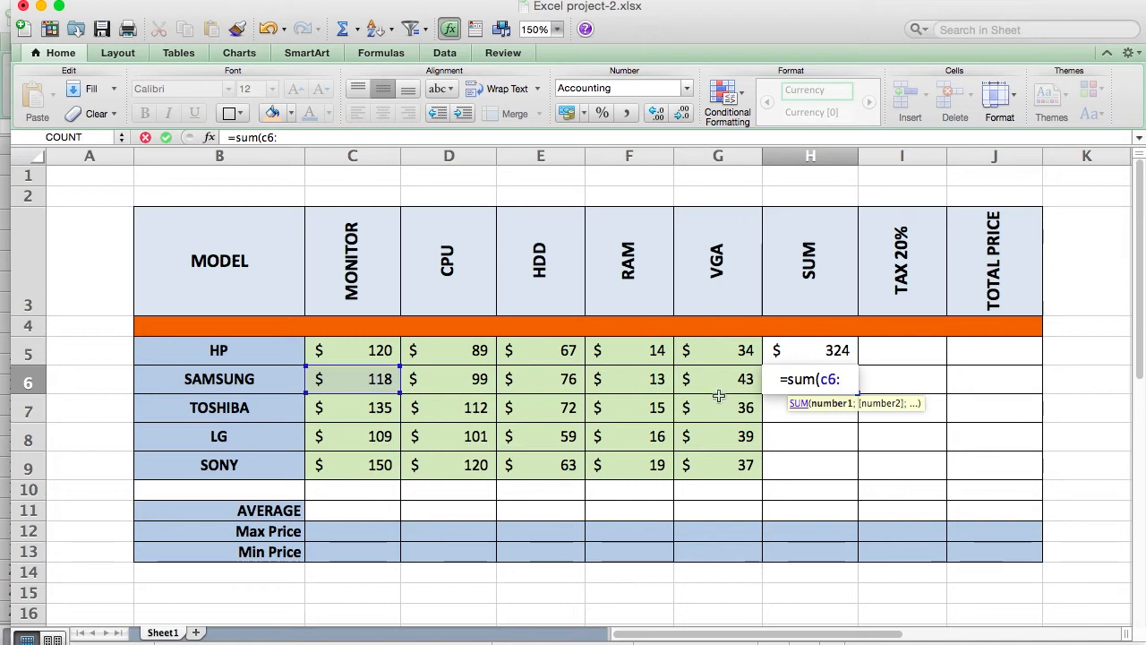
{"action": "type", "text": "g6"}
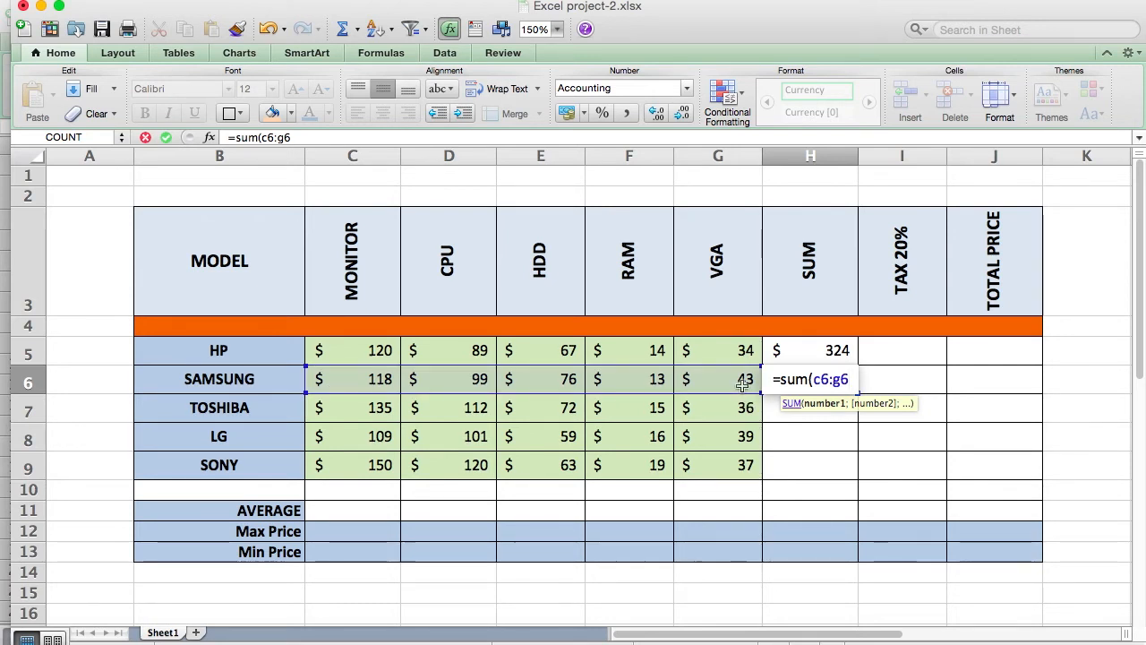
{"action": "type", "text": ")"}
{"action": "key", "text": "Return"}
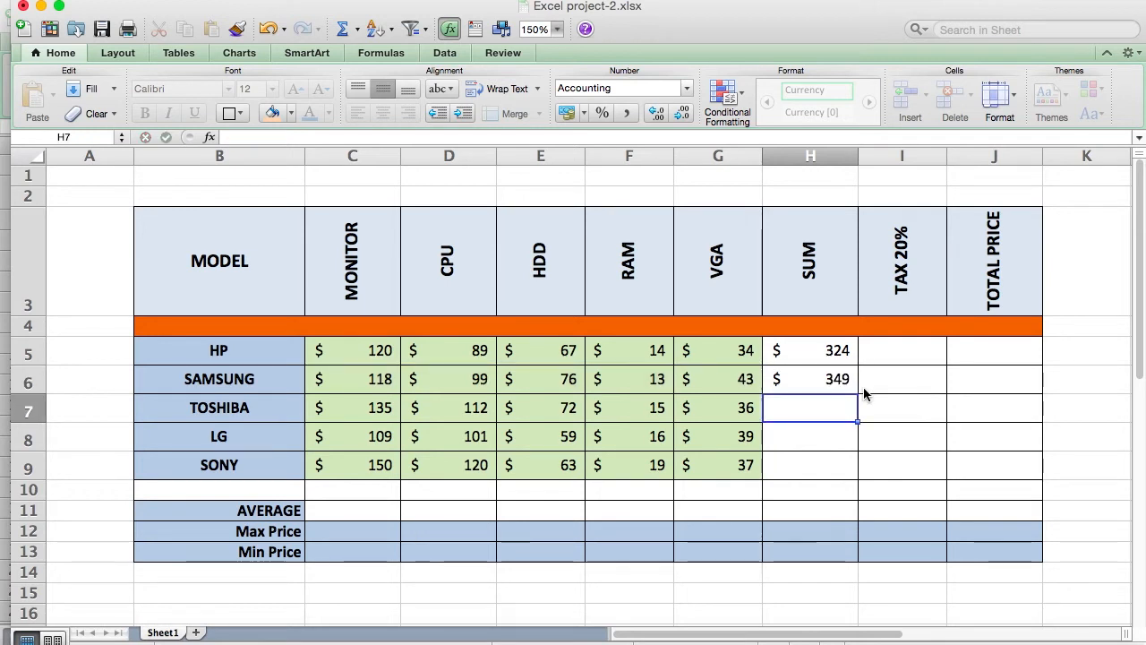
{"action": "left_click", "coordinate": [818, 379]}
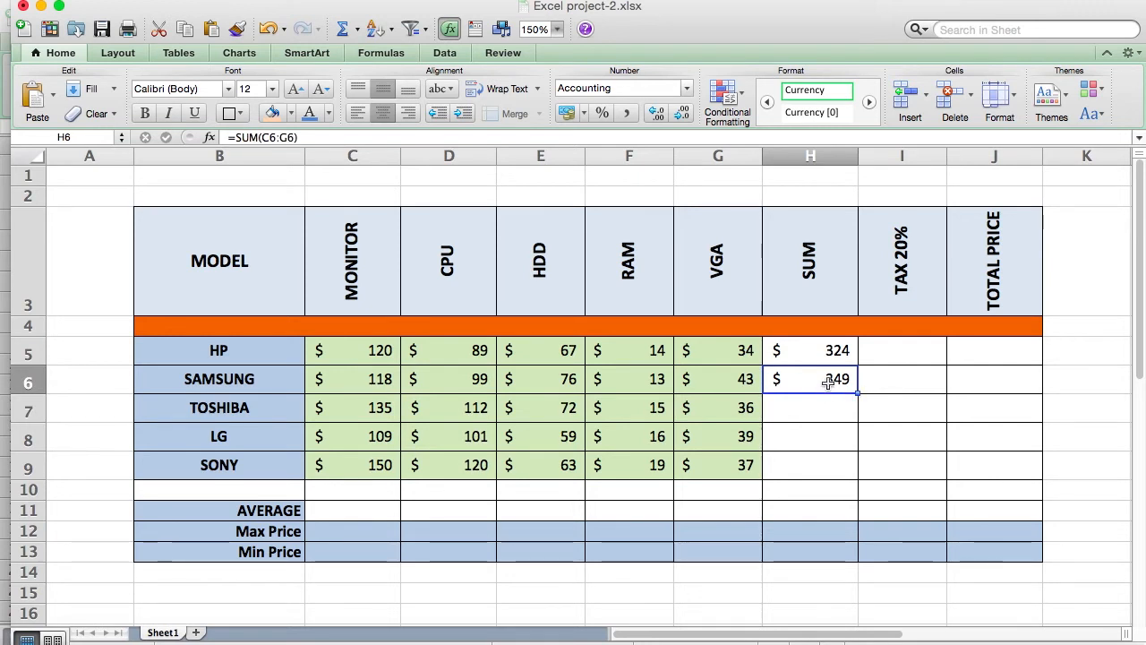
Step: Fill the SAMSUNG row's SUM formula down through the SONY row (H9) and check the copied formulas
{"action": "left_click", "coordinate": [813, 411]}
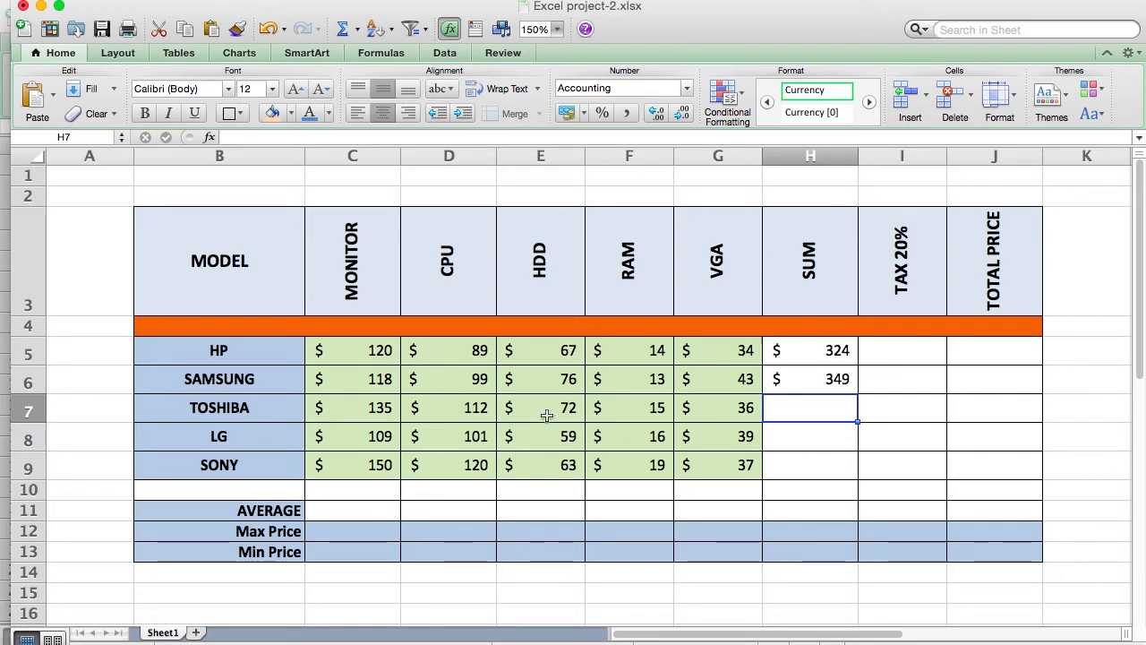
{"action": "left_click", "coordinate": [831, 380]}
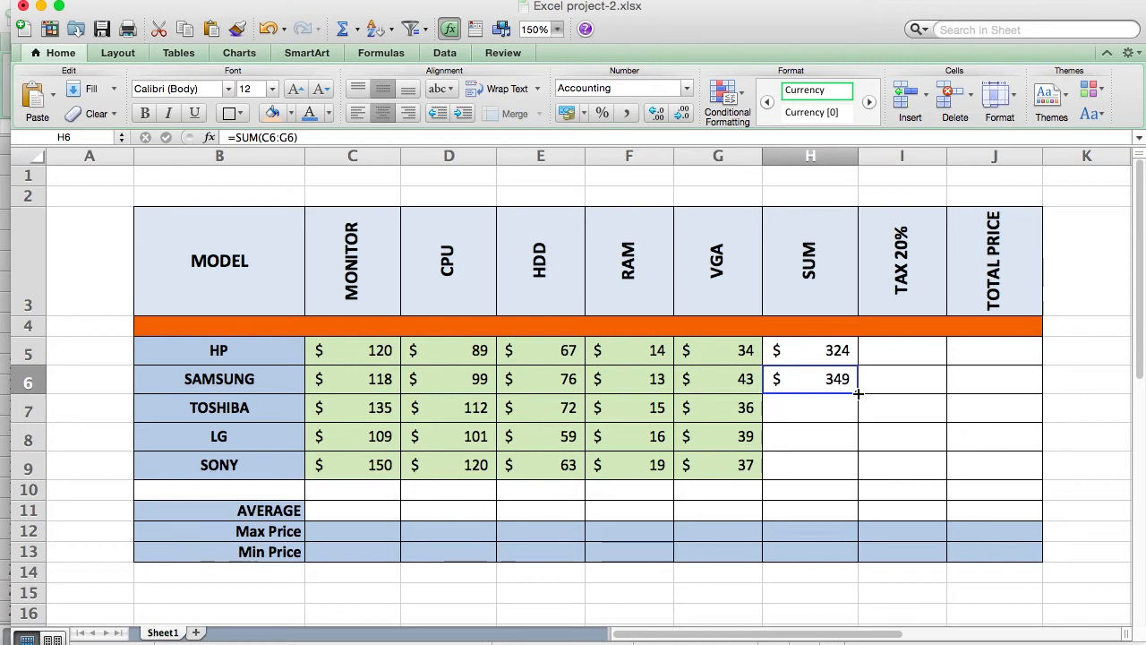
{"action": "left_click_drag", "start_coordinate": [857, 392], "coordinate": [860, 479]}
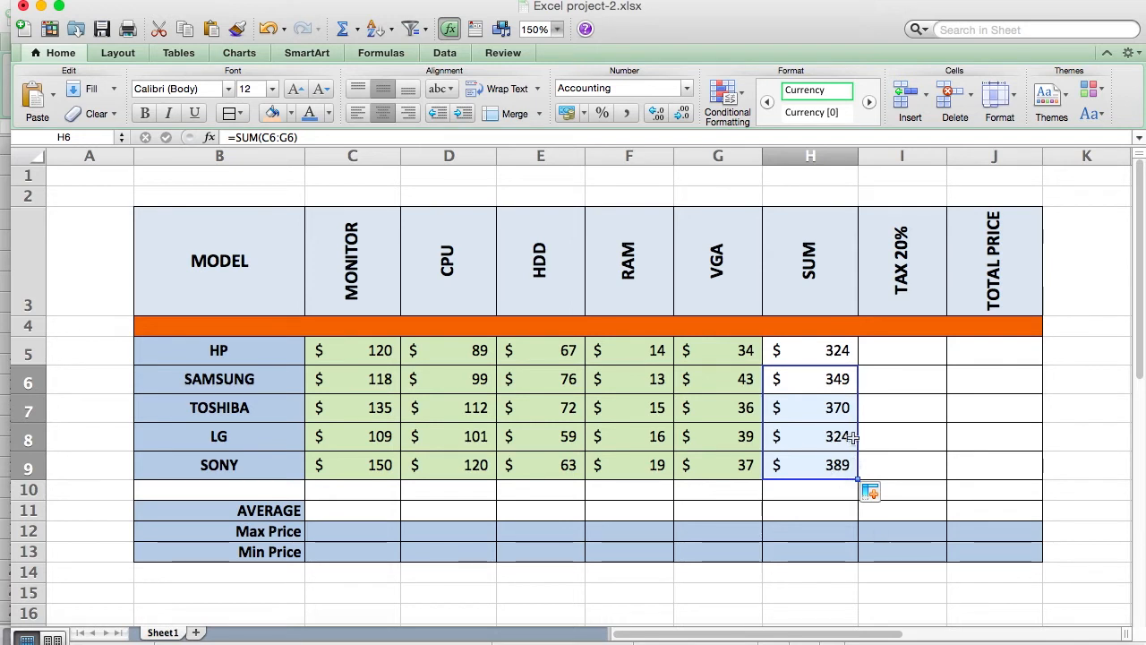
{"action": "left_click", "coordinate": [838, 378]}
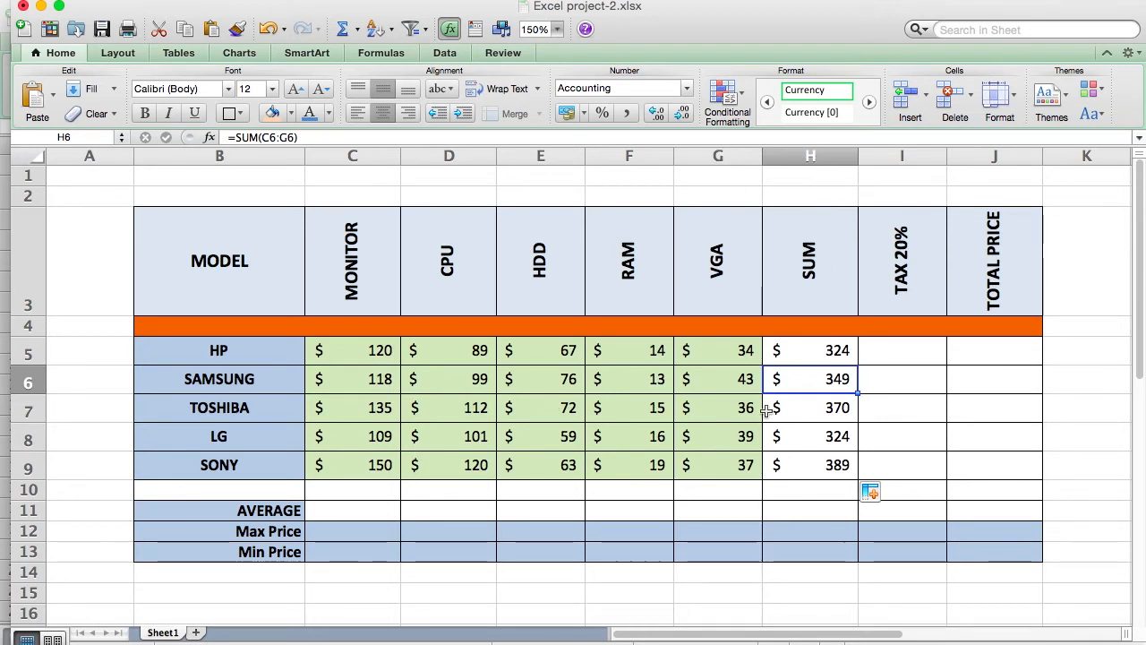
{"action": "left_click", "coordinate": [831, 467]}
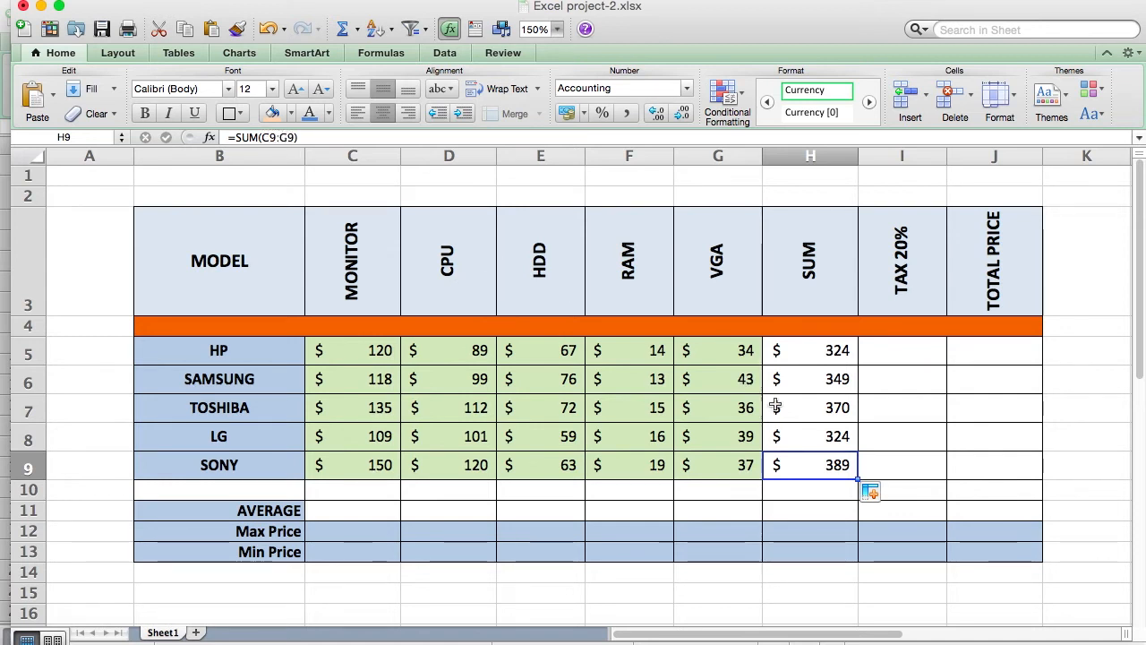
{"action": "left_click", "coordinate": [816, 436]}
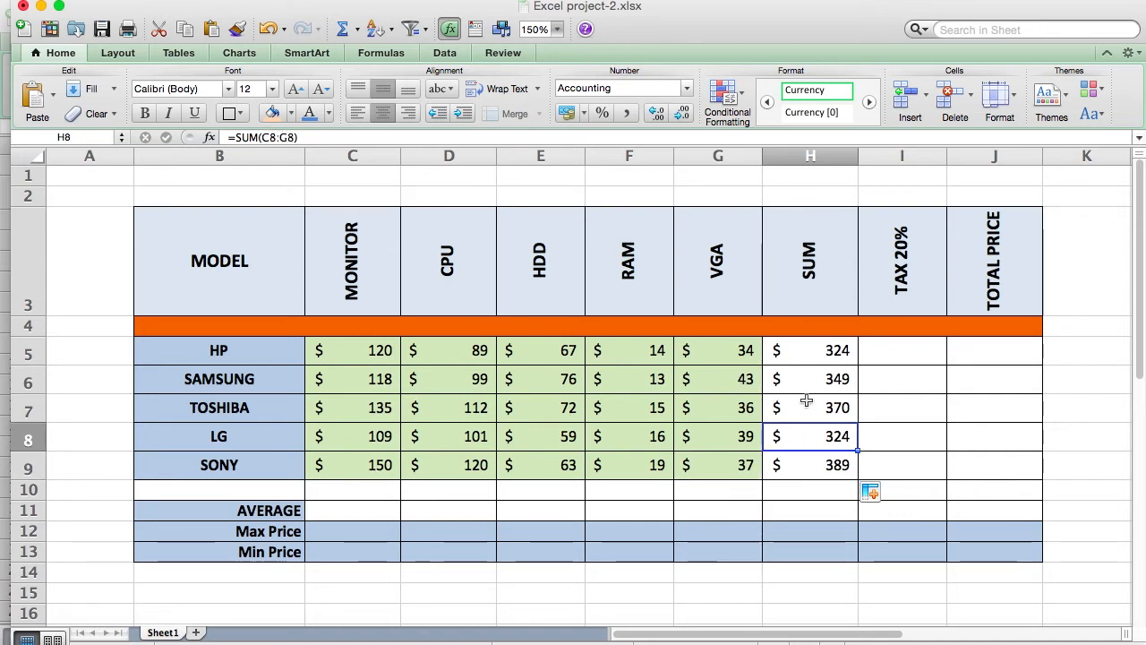
{"action": "left_click", "coordinate": [806, 401]}
Step: Change the SONY row's VGA price to 56 and check that row's SUM cell
{"action": "left_click", "coordinate": [736, 463]}
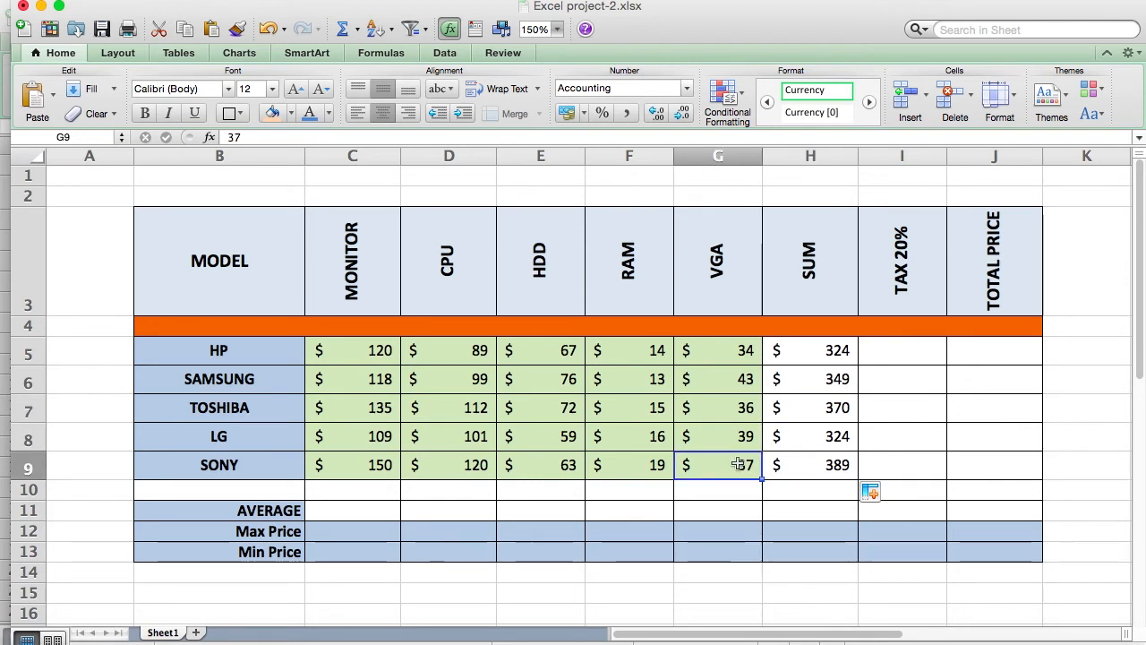
{"action": "type", "text": "56"}
{"action": "key", "text": "Return"}
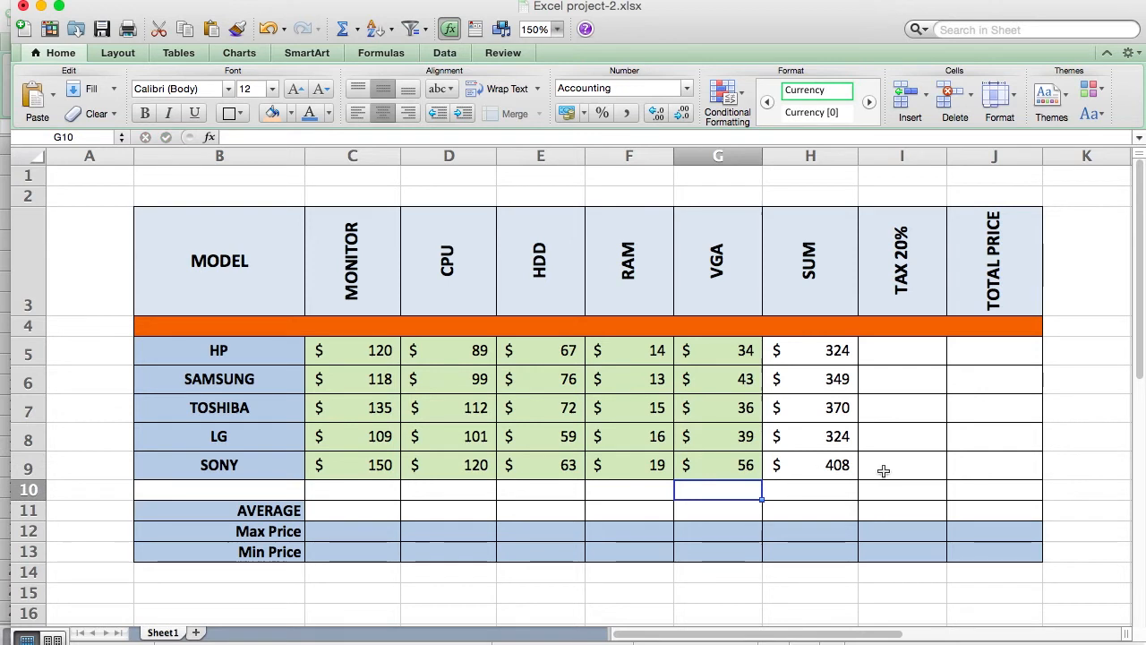
{"action": "left_click", "coordinate": [834, 466]}
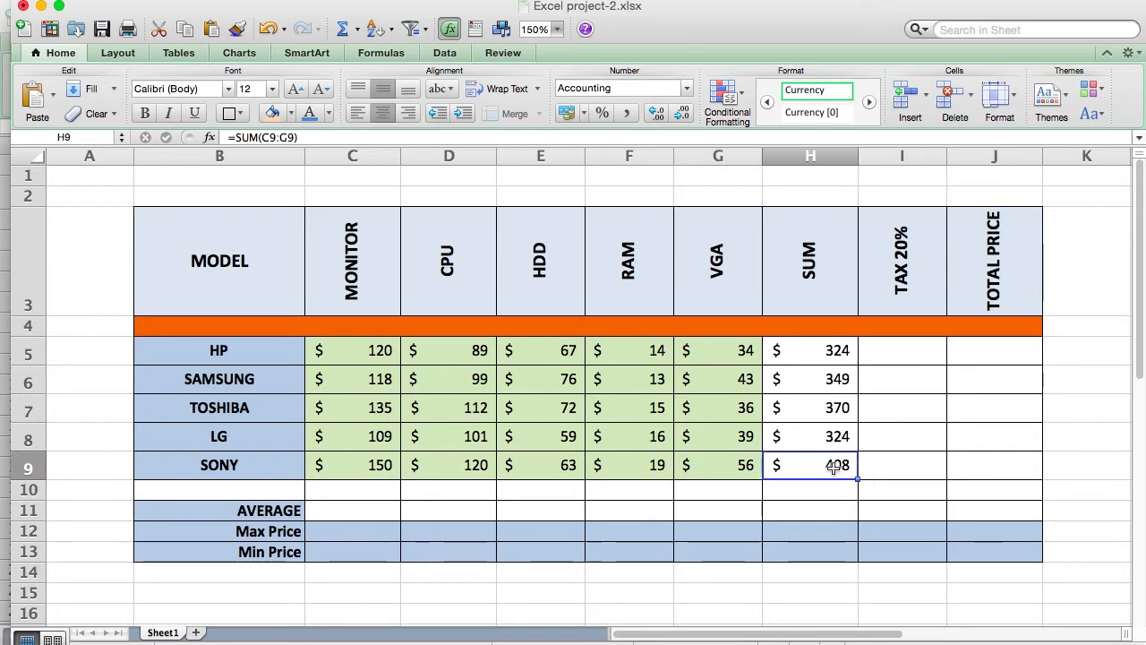
Step: Change the HP row's HDD price to 70 and check that row's SUM cell
{"action": "left_click", "coordinate": [561, 352]}
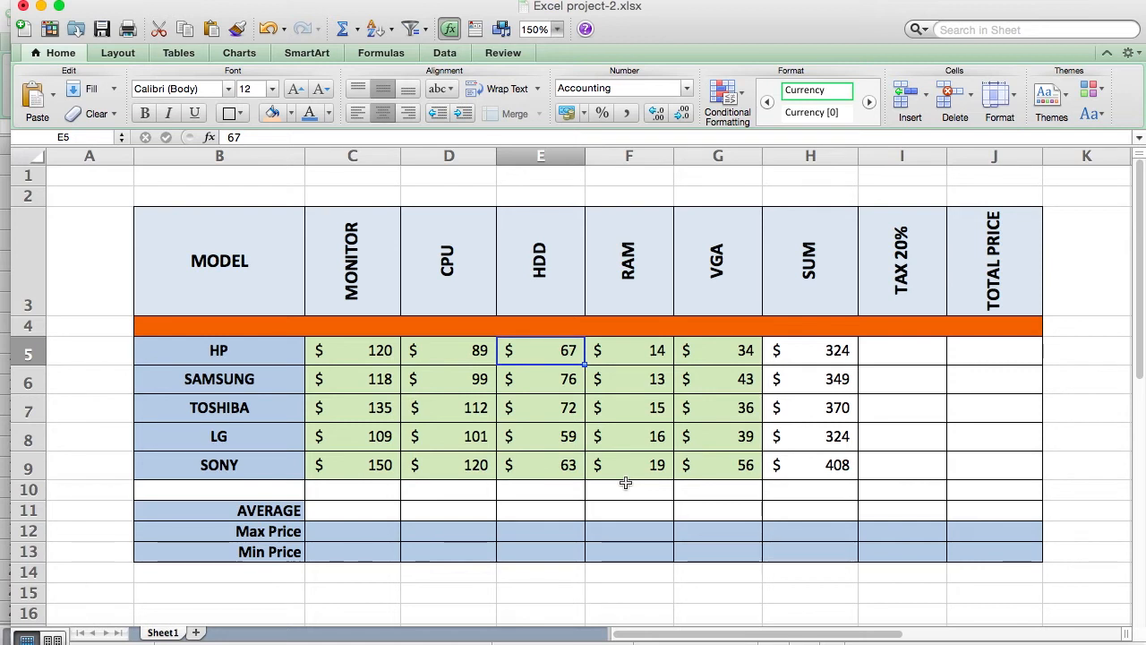
{"action": "type", "text": "70"}
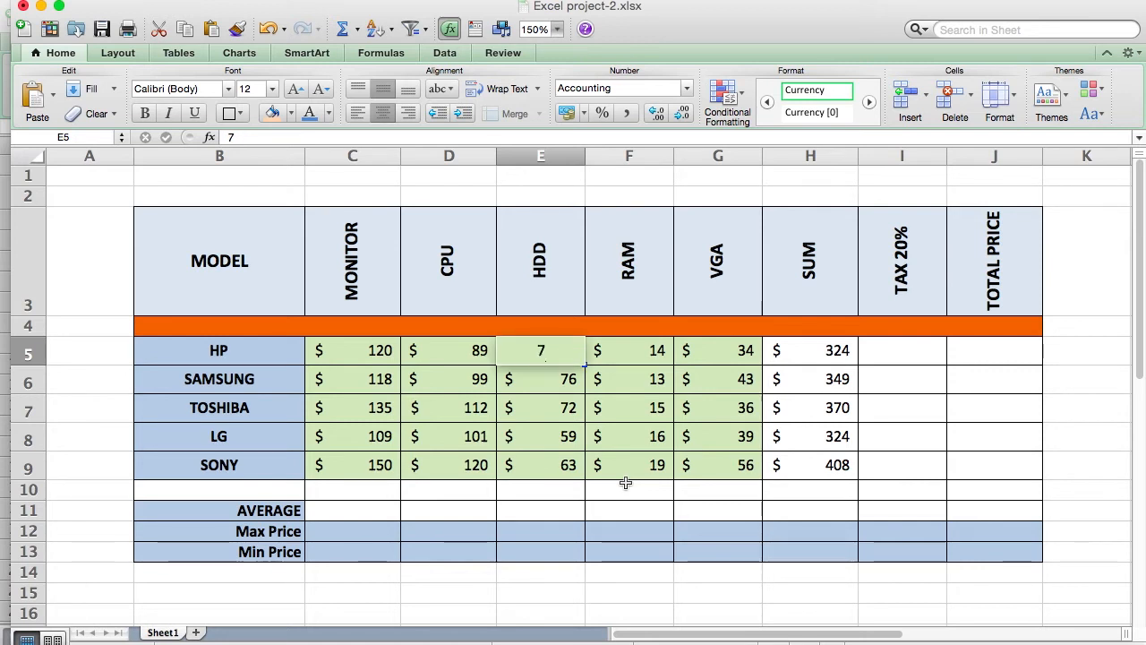
{"action": "key", "text": "Return"}
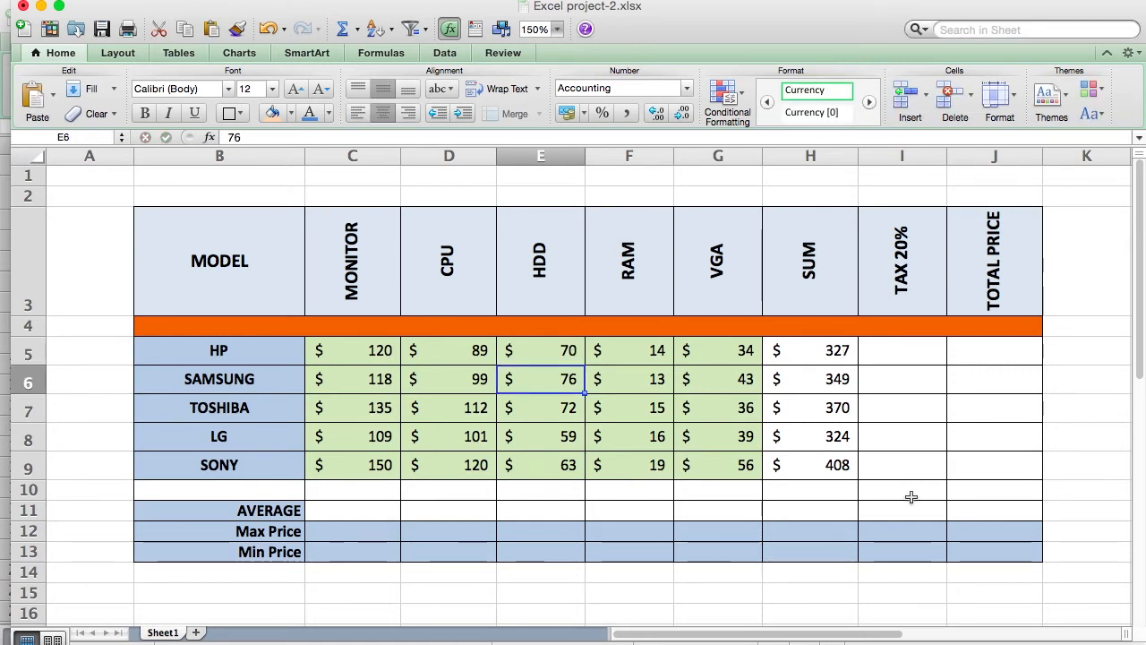
{"action": "left_click", "coordinate": [836, 352]}
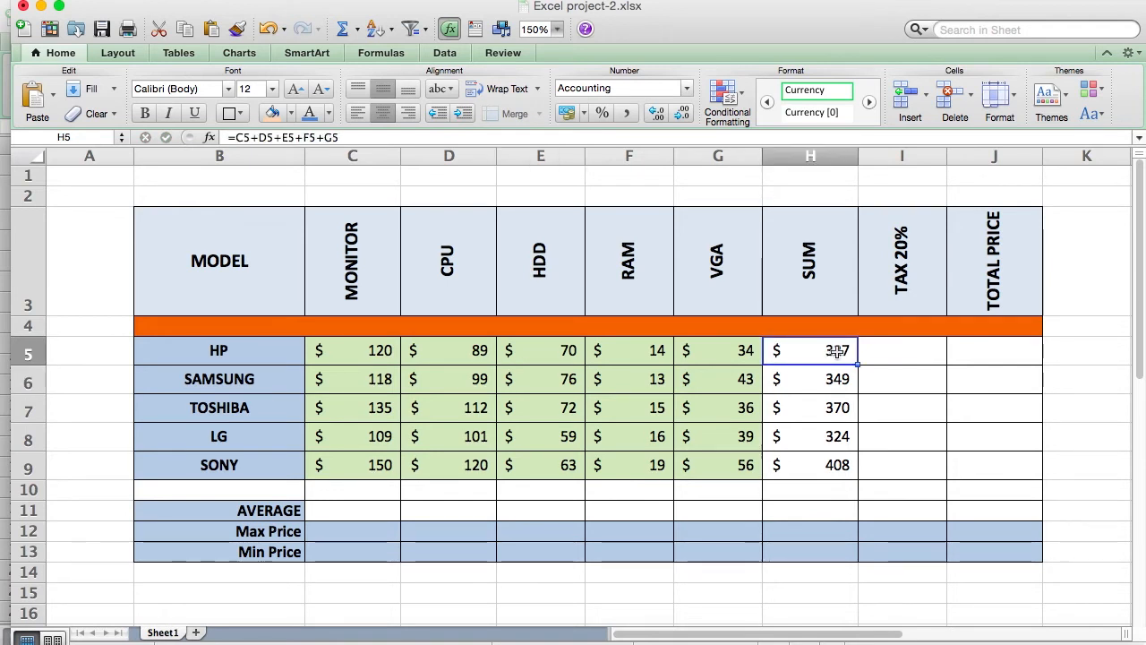
Step: Calculate the HP row's 20% tax in I5 with =H5*0,2 and fill the formula down through the SONY row (I9)
{"action": "left_click", "coordinate": [901, 347]}
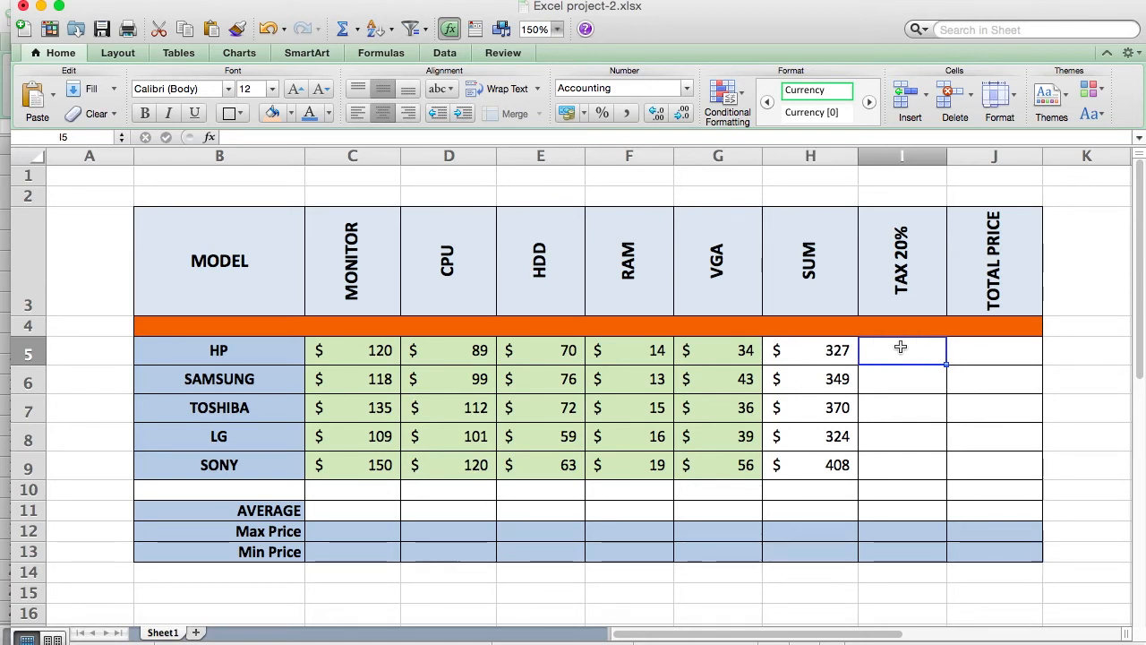
{"action": "type", "text": "="}
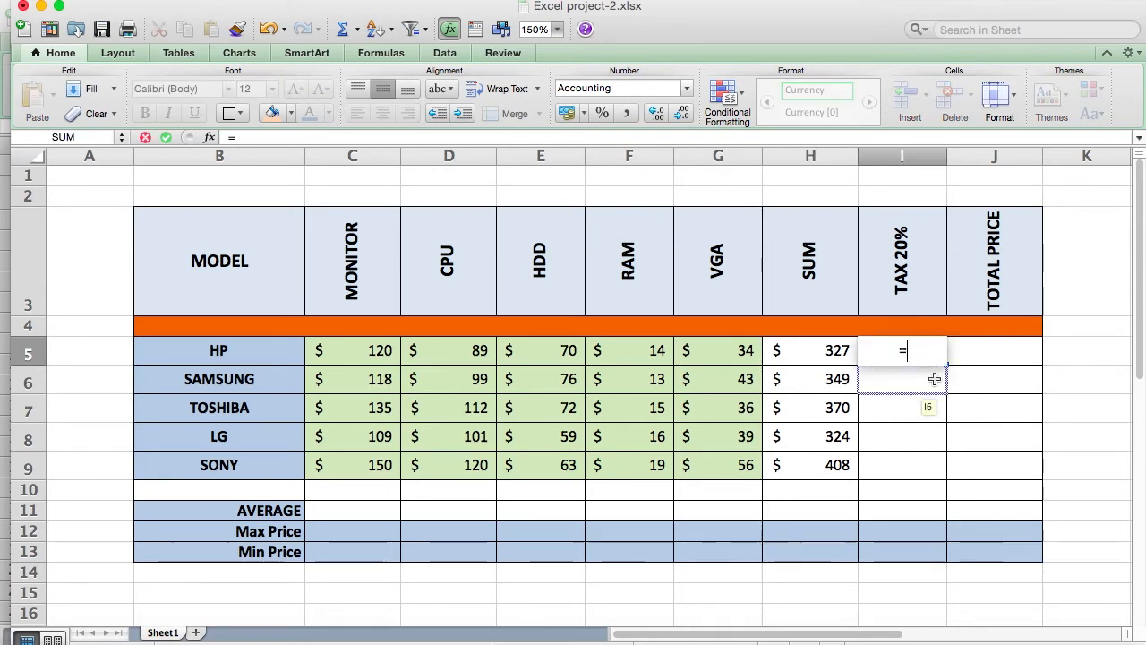
{"action": "left_click", "coordinate": [837, 355]}
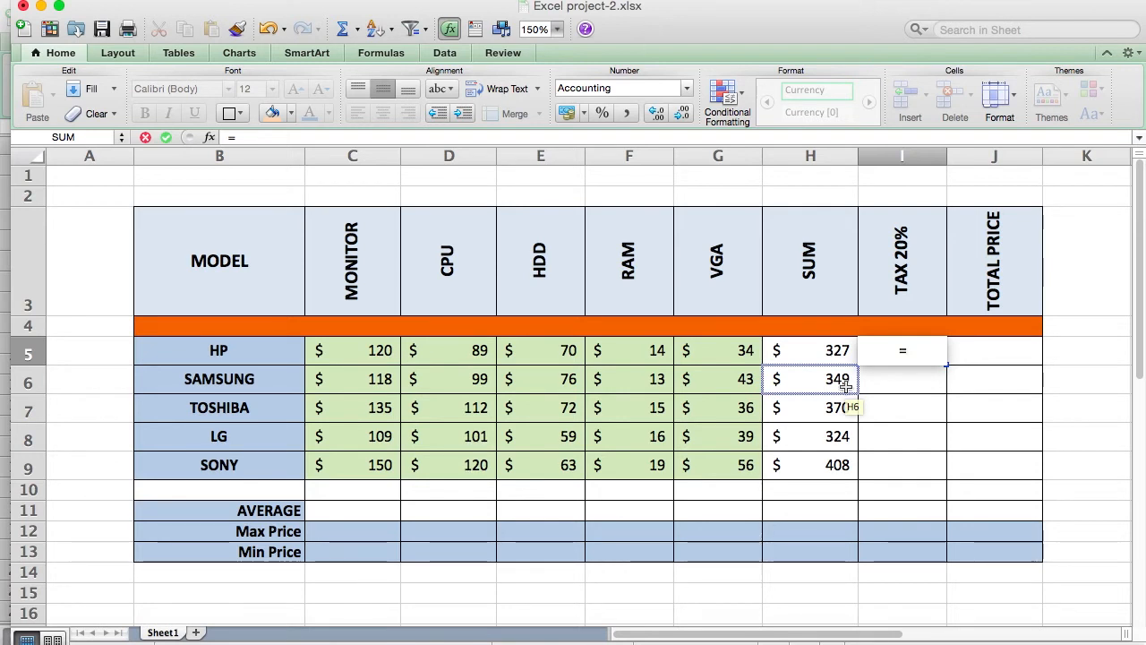
{"action": "left_click", "coordinate": [834, 355]}
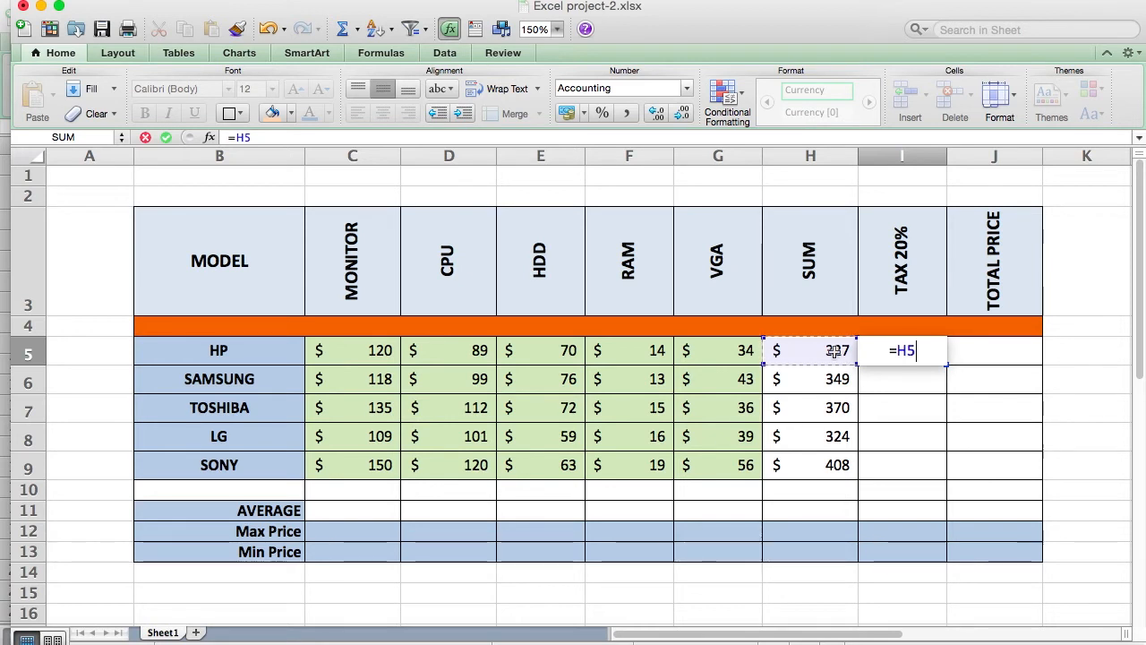
{"action": "type", "text": "*"}
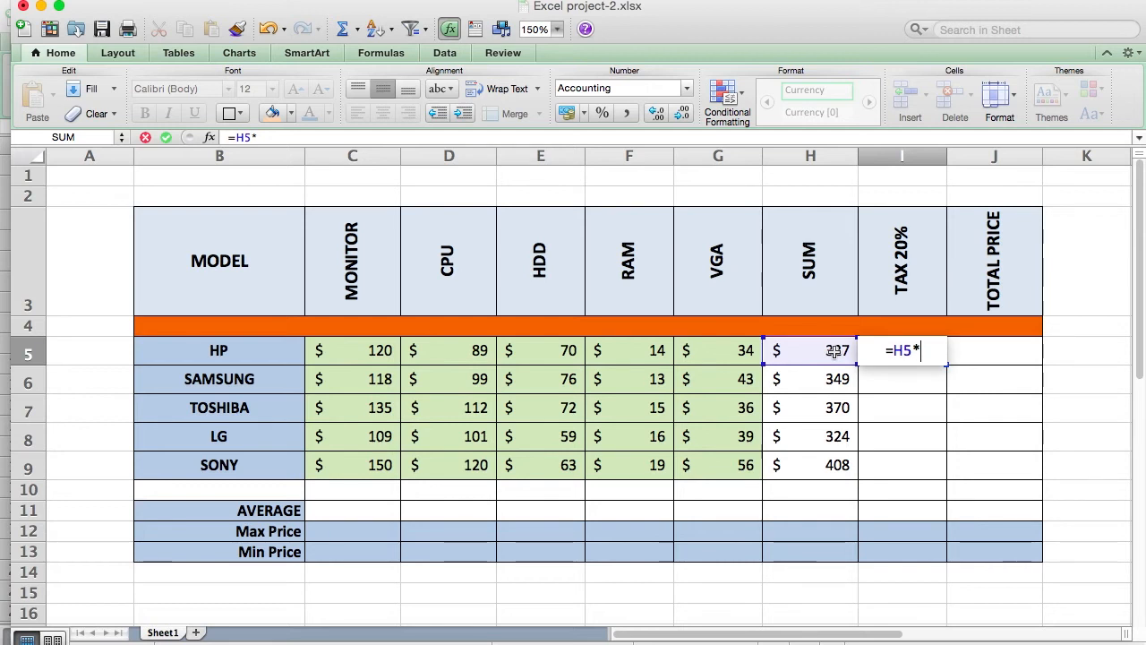
{"action": "type", "text": "0,"}
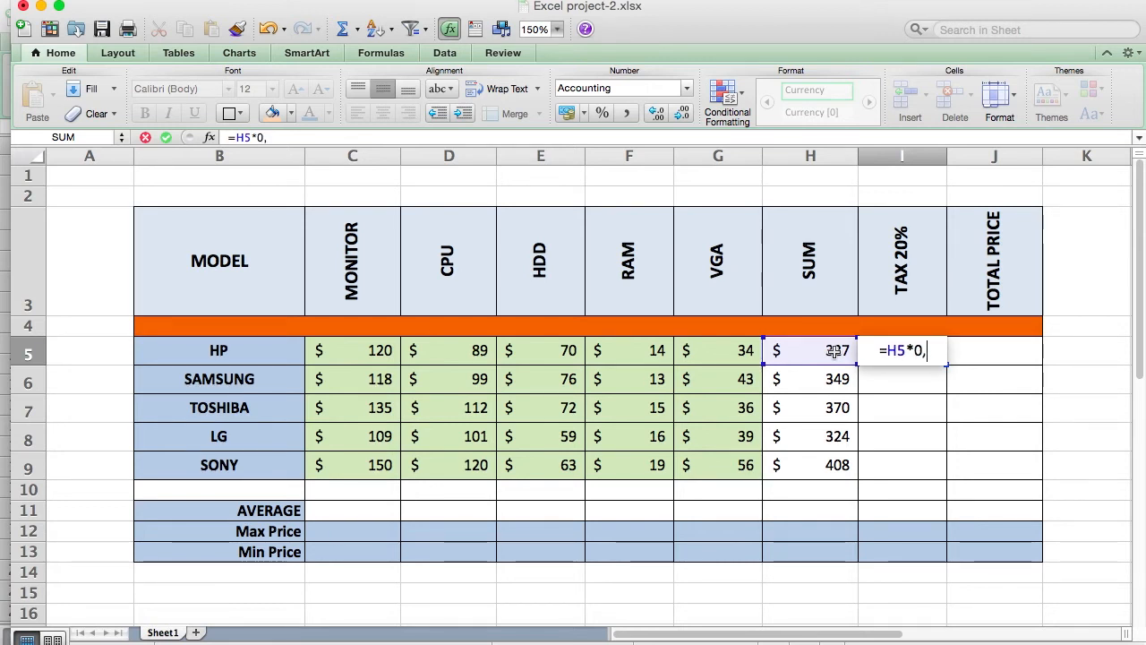
{"action": "type", "text": "2"}
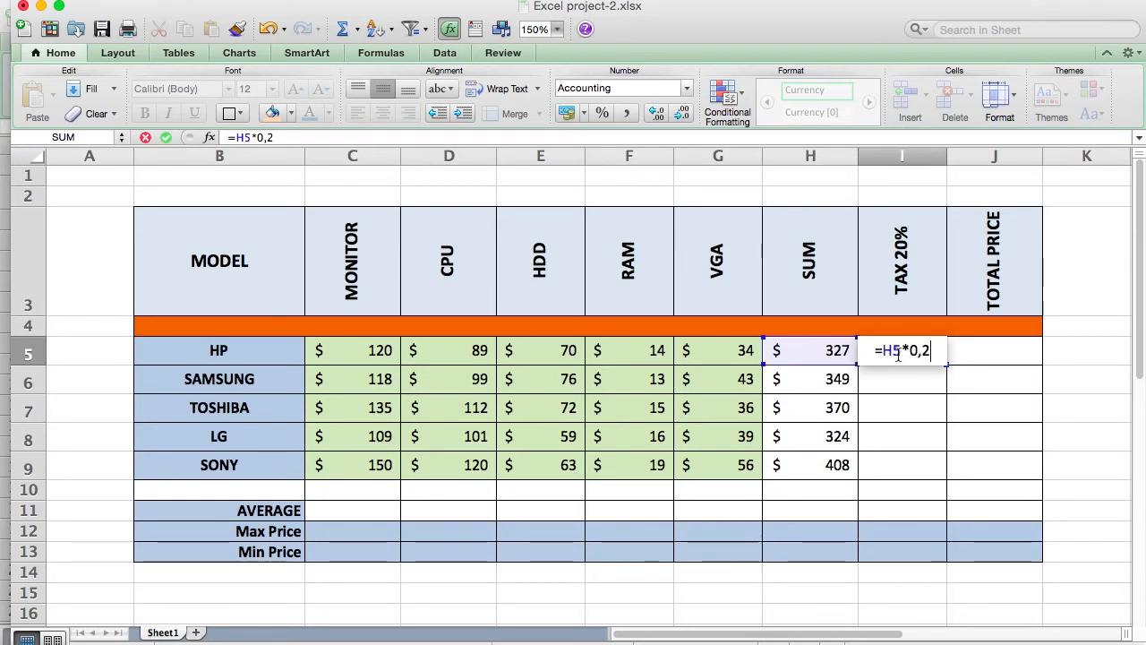
{"action": "key", "text": "Return"}
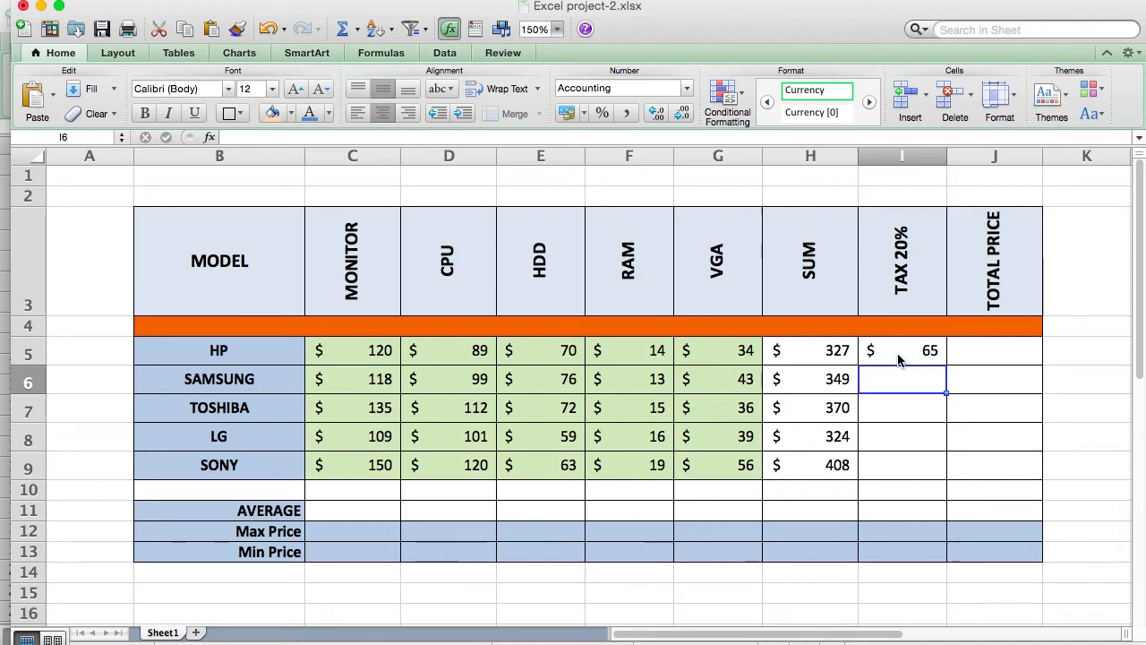
{"action": "left_click", "coordinate": [927, 349]}
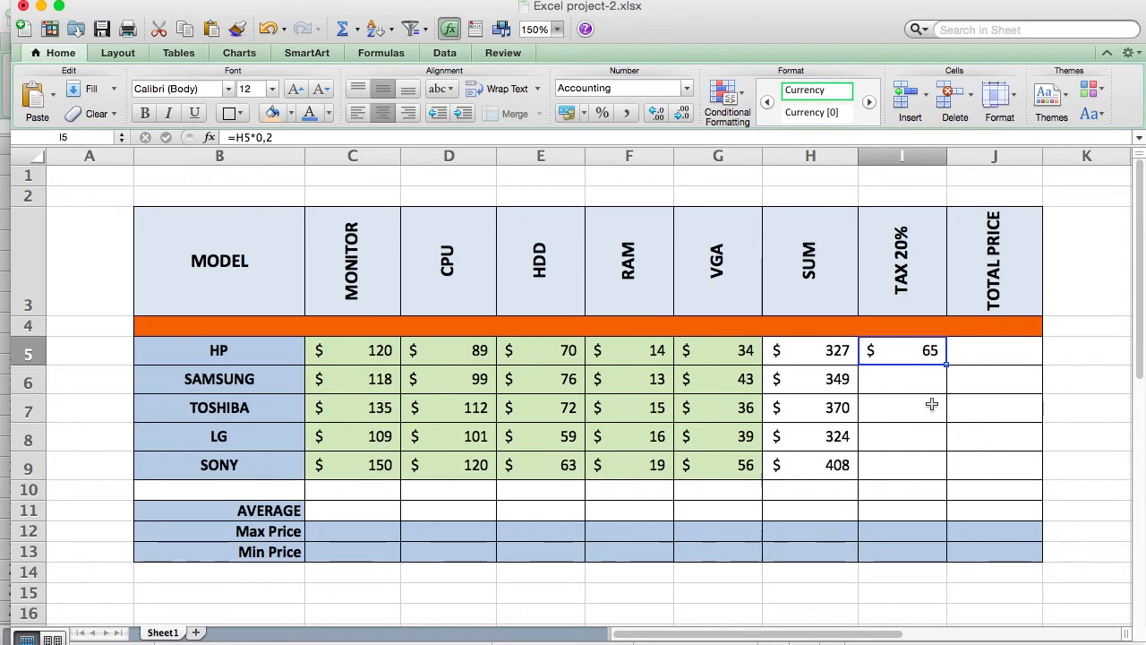
{"action": "left_click_drag", "start_coordinate": [946, 365], "coordinate": [948, 481]}
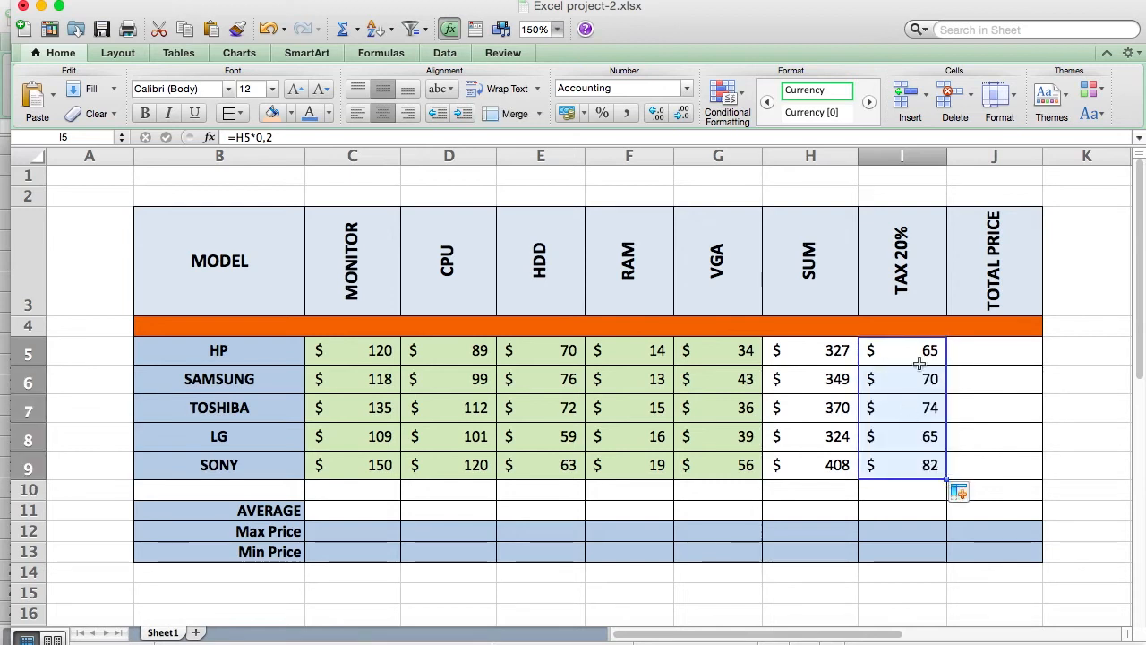
Step: Calculate the HP row's total price in J5 with =H5+I5 and fill the formula down through the SONY row (J9)
{"action": "left_click", "coordinate": [982, 353]}
{"action": "type", "text": "="}
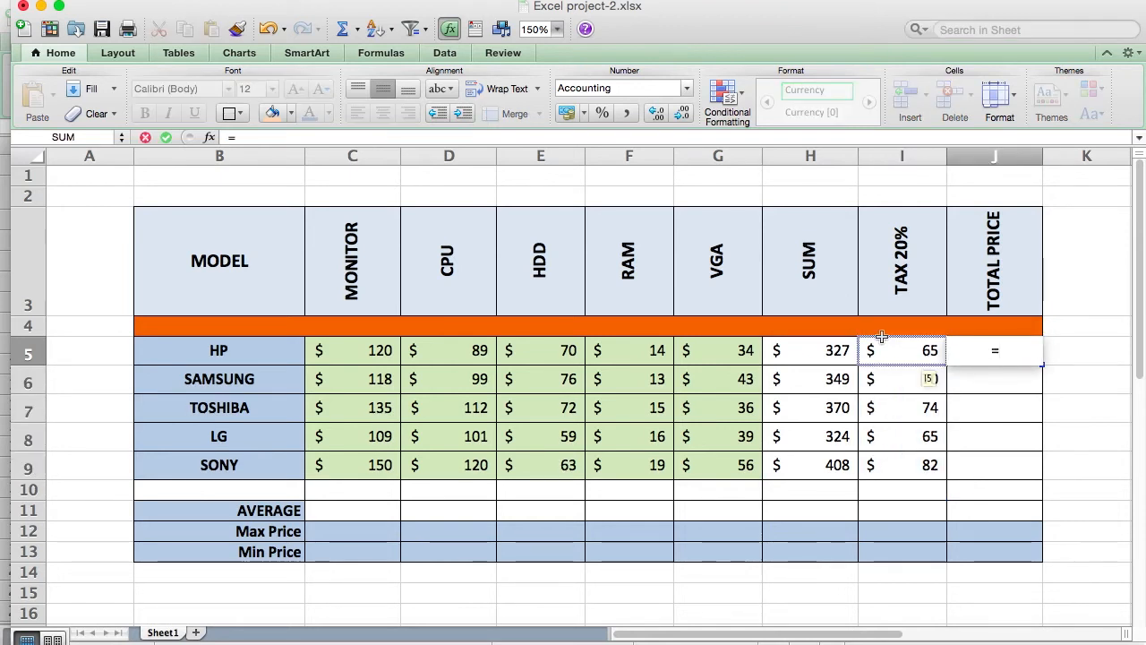
{"action": "left_click", "coordinate": [832, 358]}
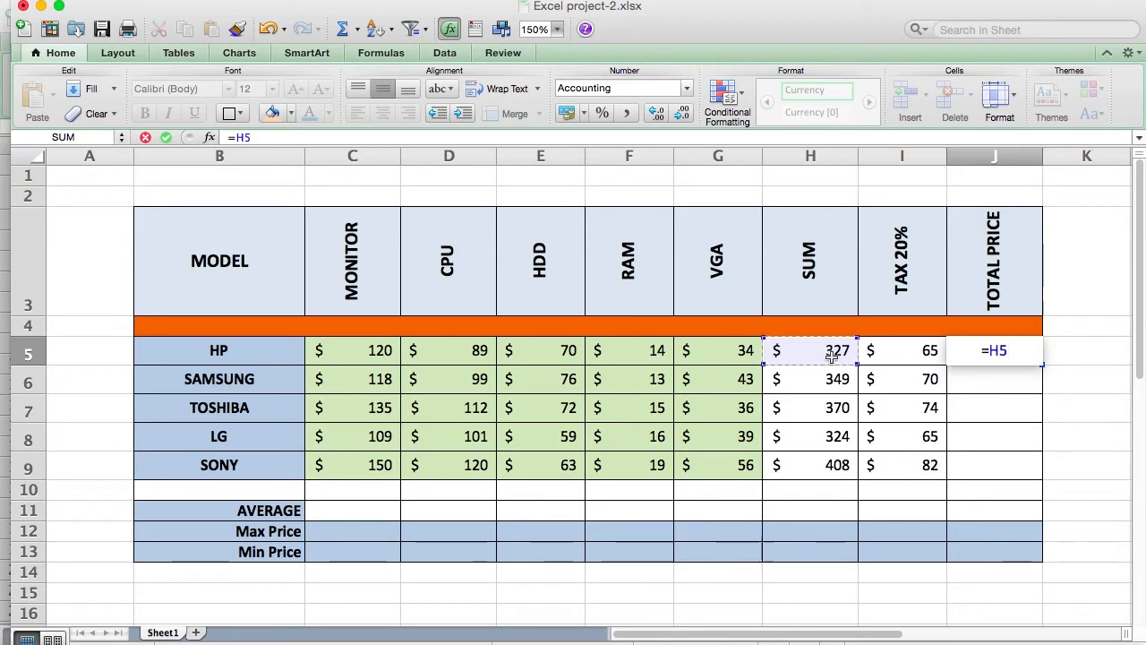
{"action": "type", "text": "+"}
{"action": "left_click", "coordinate": [908, 353]}
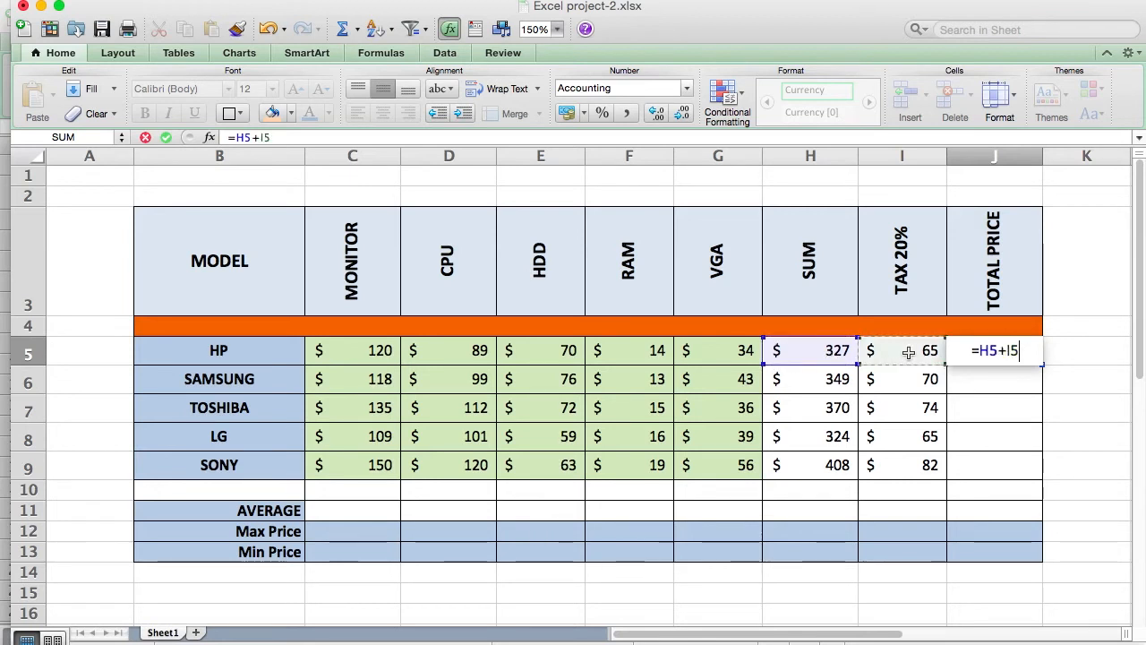
{"action": "key", "text": "Return"}
{"action": "left_click", "coordinate": [1017, 354]}
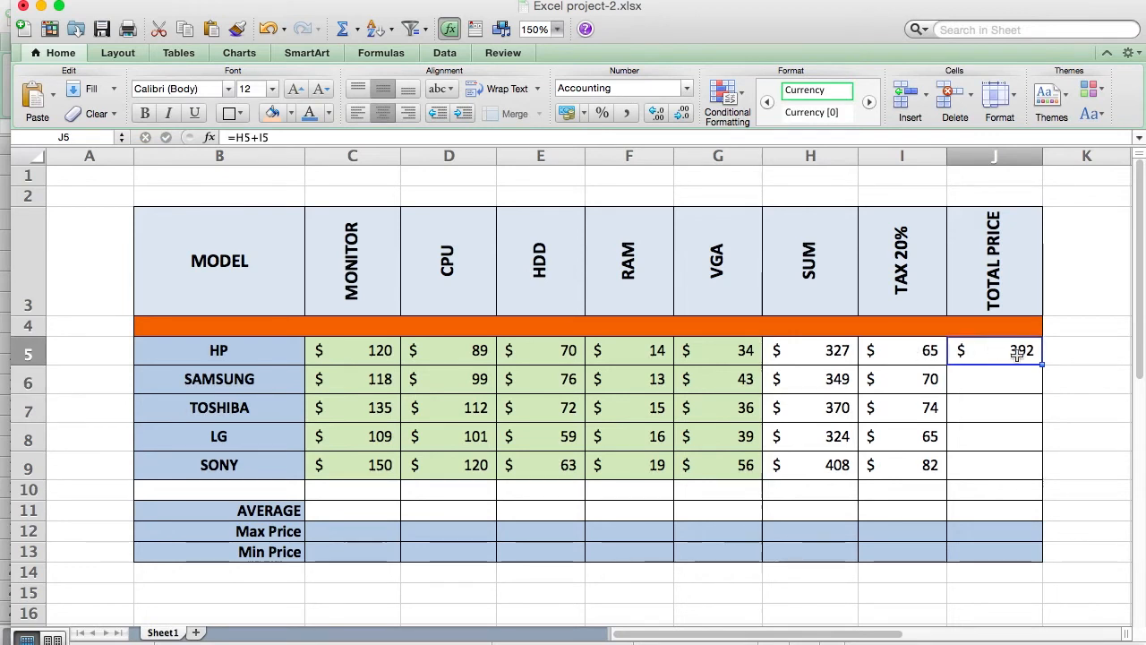
{"action": "left_click_drag", "start_coordinate": [1043, 366], "coordinate": [1053, 475]}
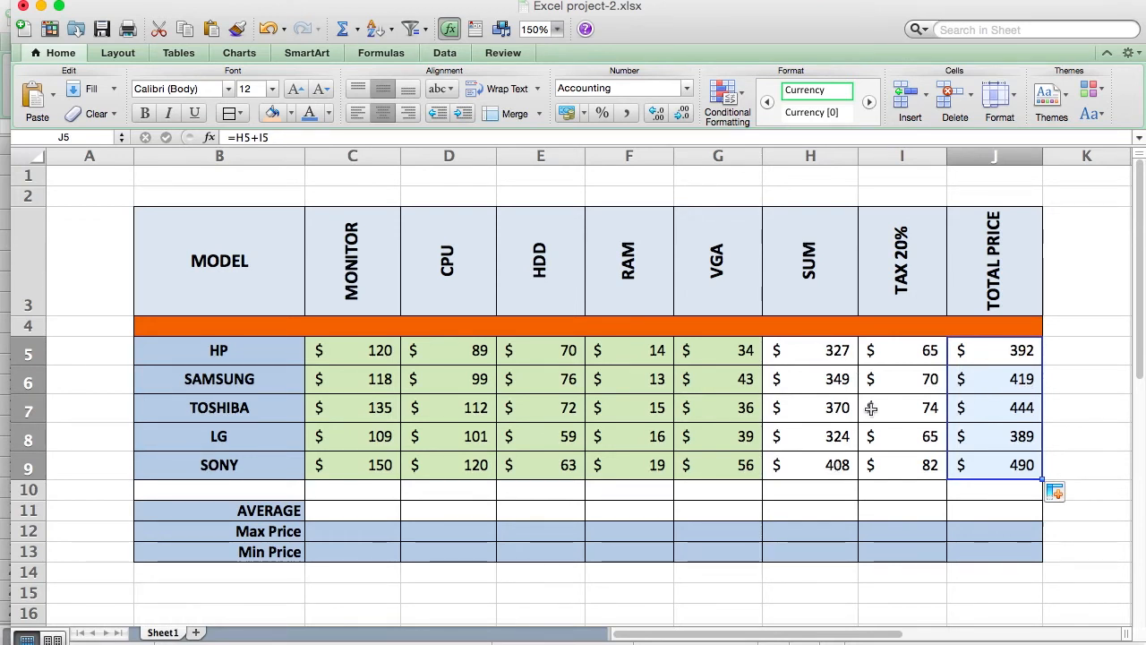
{"action": "left_click", "coordinate": [988, 356]}
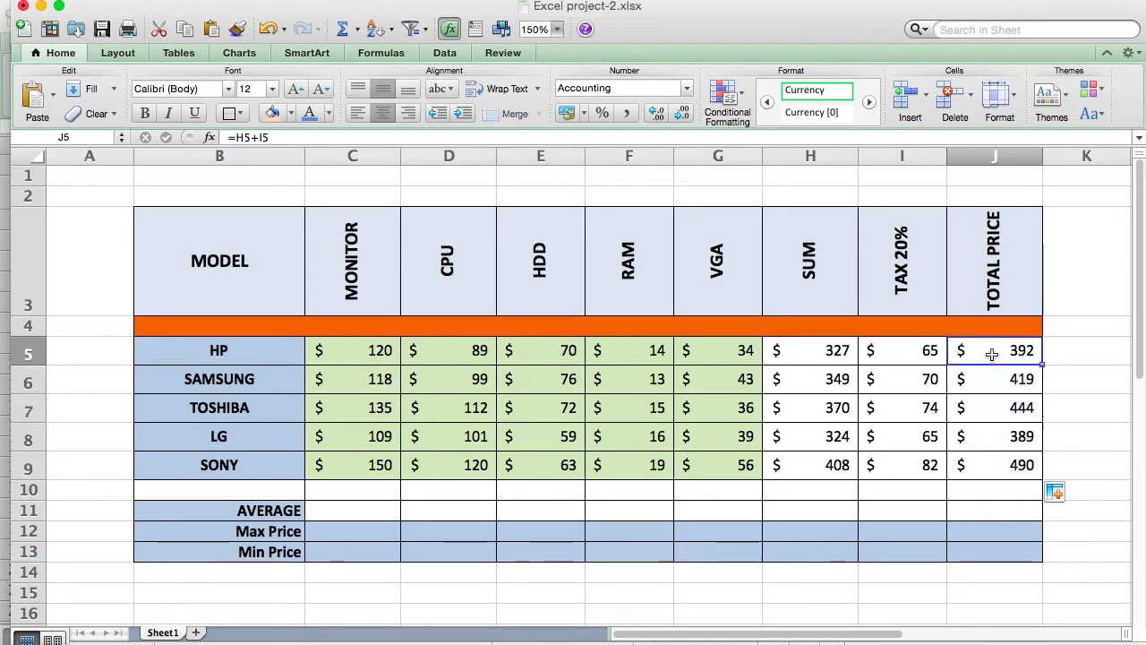
Step: Enter the formula =C5+C6+C7+C8+C9/5 in the MONITOR column's AVERAGE cell C11 and check the stored formula
{"action": "left_click", "coordinate": [365, 509]}
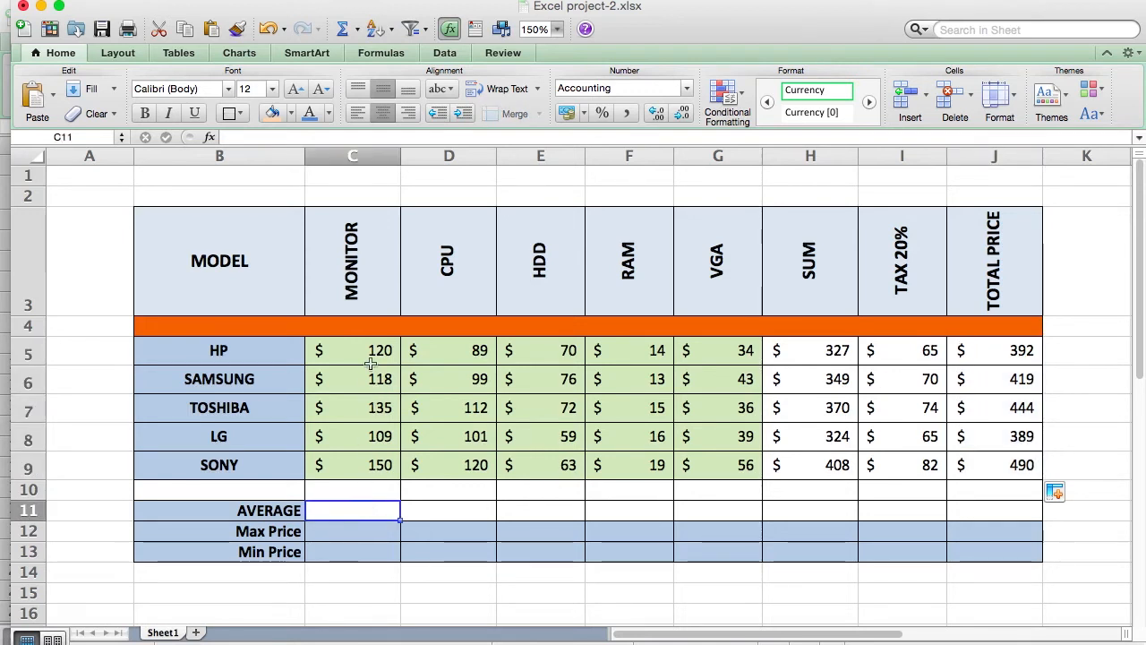
{"action": "left_click_drag", "start_coordinate": [372, 349], "coordinate": [378, 463]}
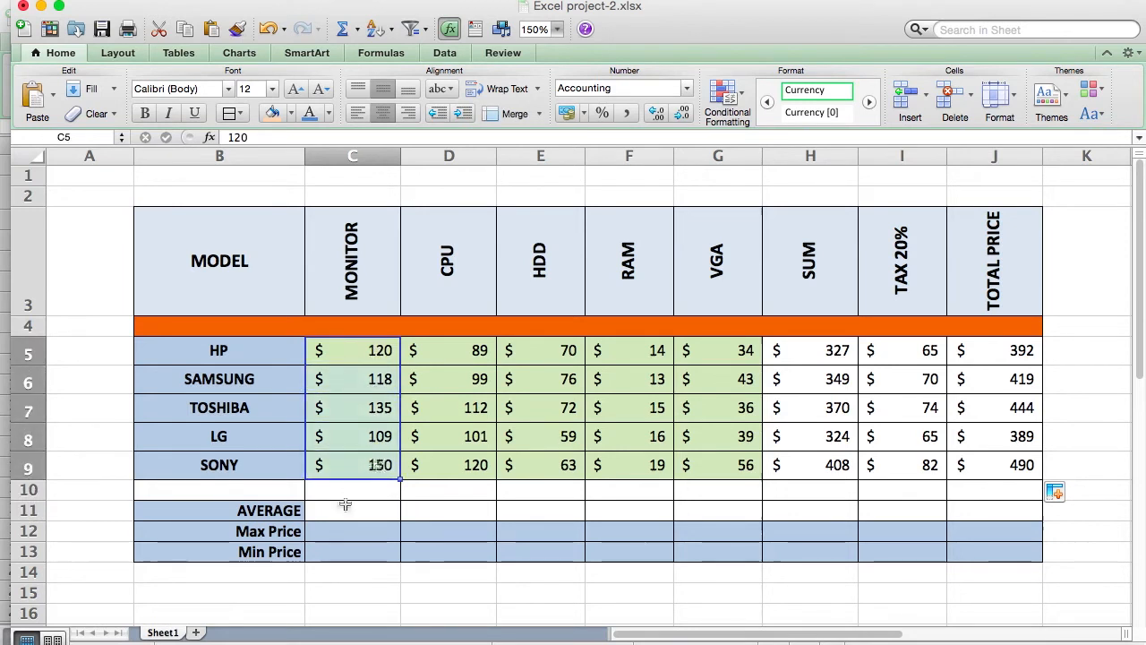
{"action": "left_click", "coordinate": [345, 511]}
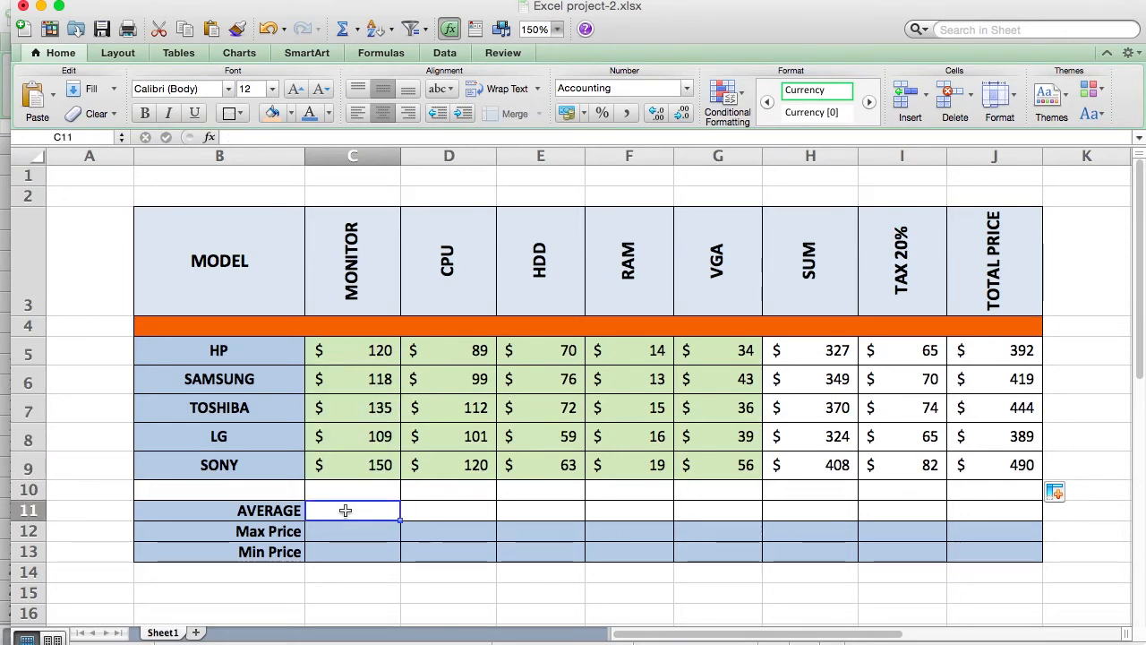
{"action": "type", "text": "="}
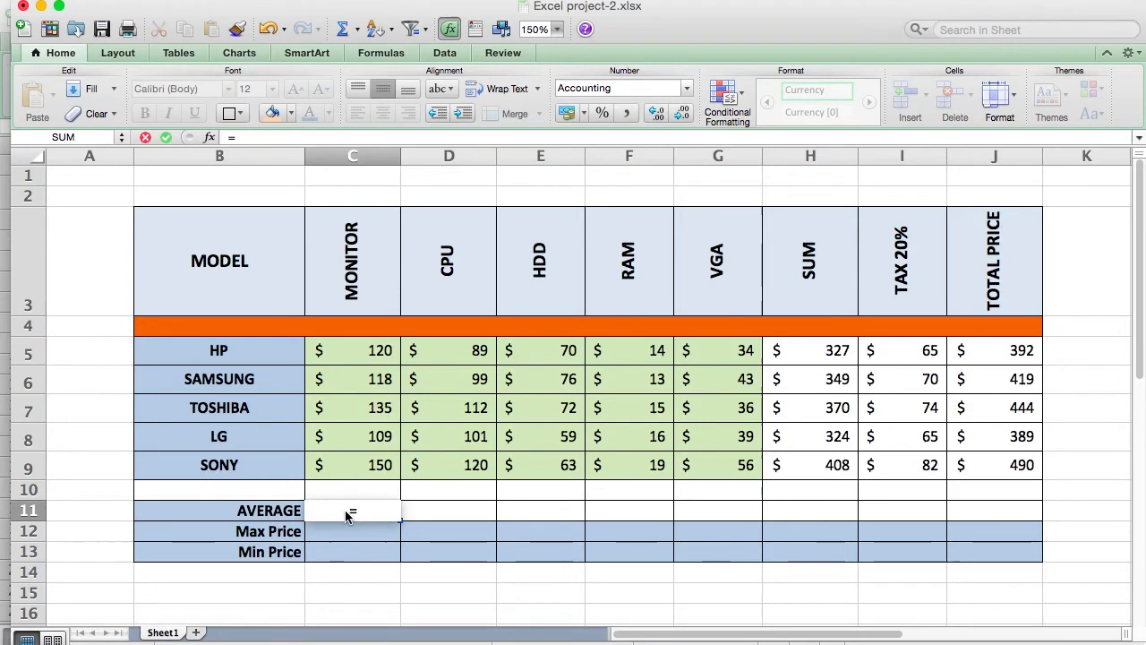
{"action": "left_click", "coordinate": [383, 350]}
{"action": "left_click", "coordinate": [383, 350]}
{"action": "type", "text": "+"}
{"action": "left_click", "coordinate": [388, 381]}
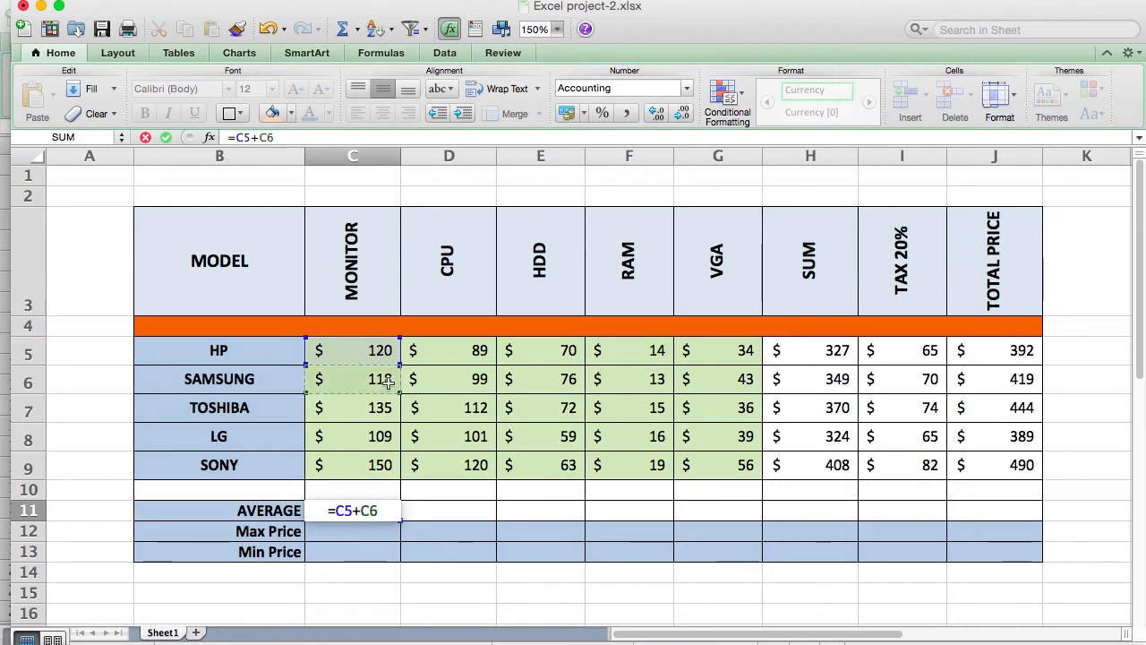
{"action": "type", "text": "+"}
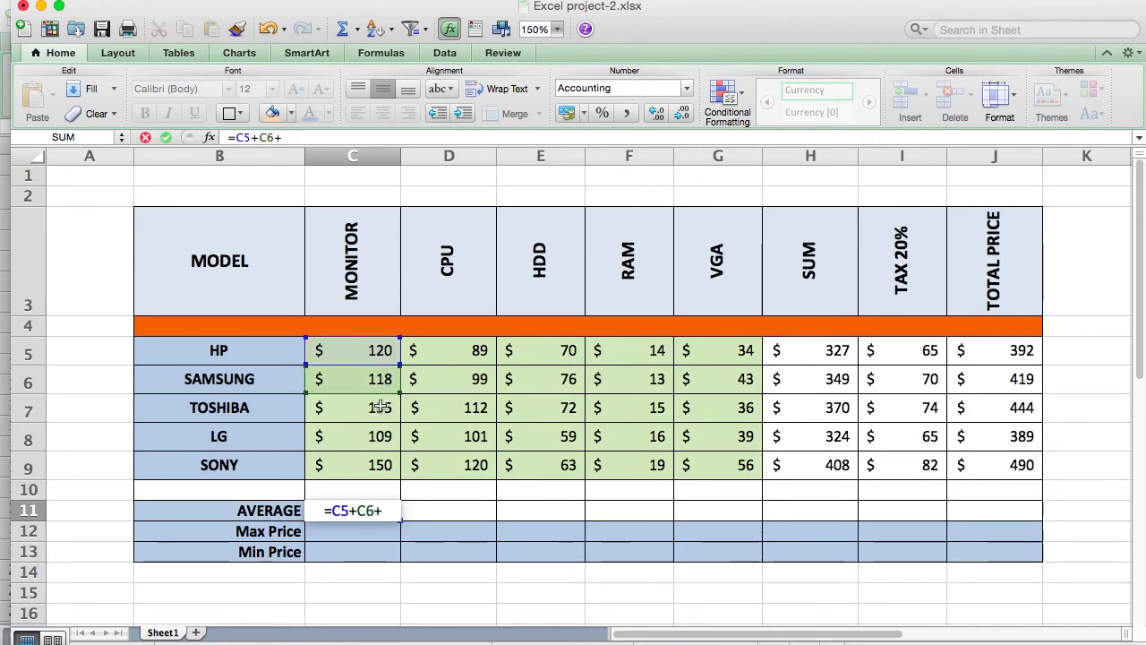
{"action": "left_click", "coordinate": [381, 407]}
{"action": "type", "text": "+"}
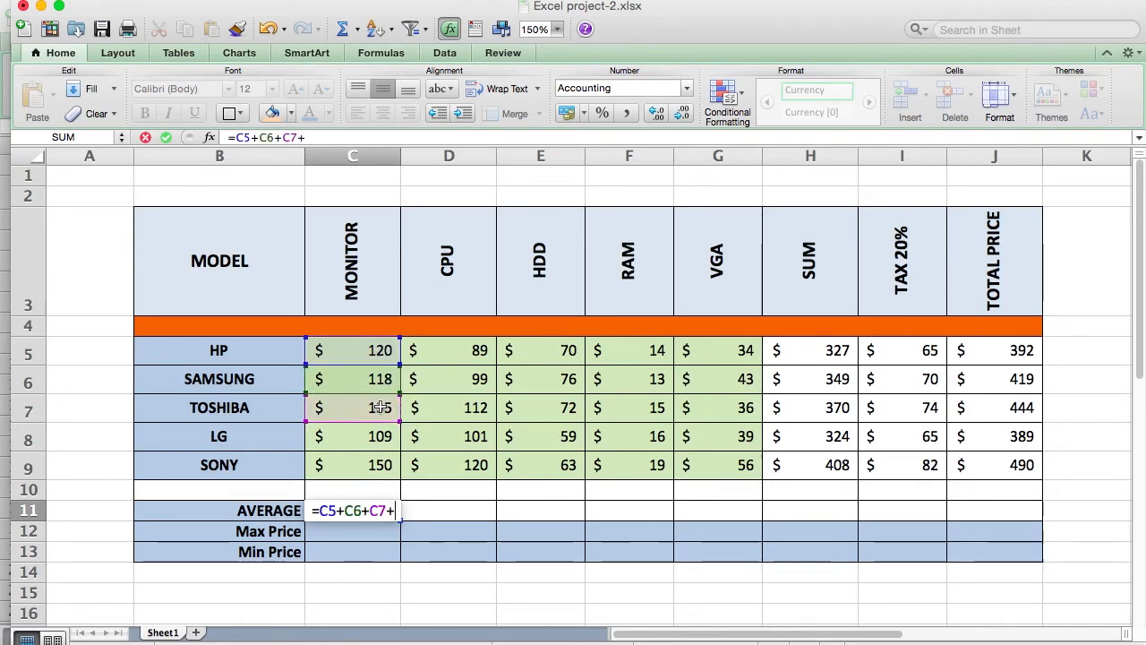
{"action": "left_click", "coordinate": [376, 436]}
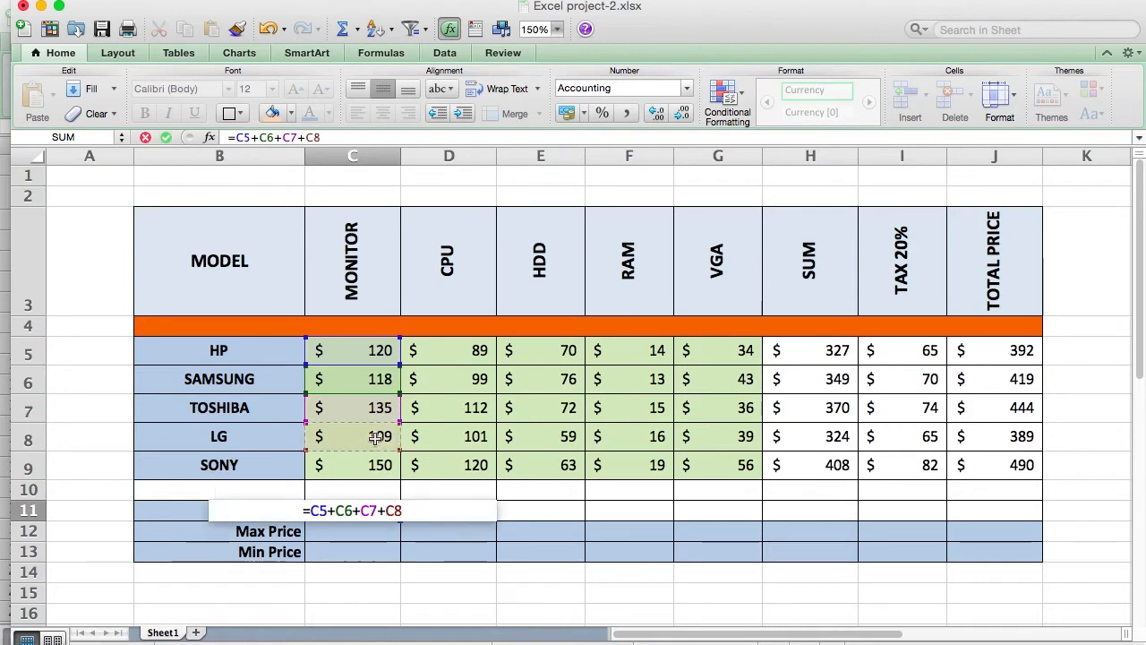
{"action": "type", "text": "+"}
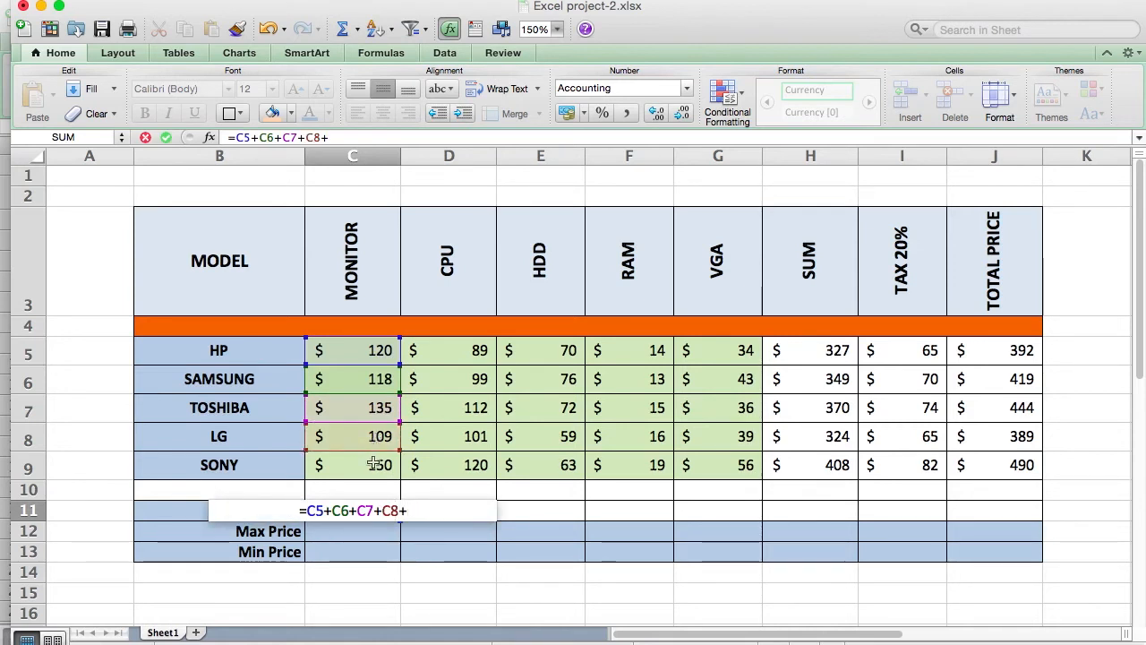
{"action": "left_click", "coordinate": [375, 463]}
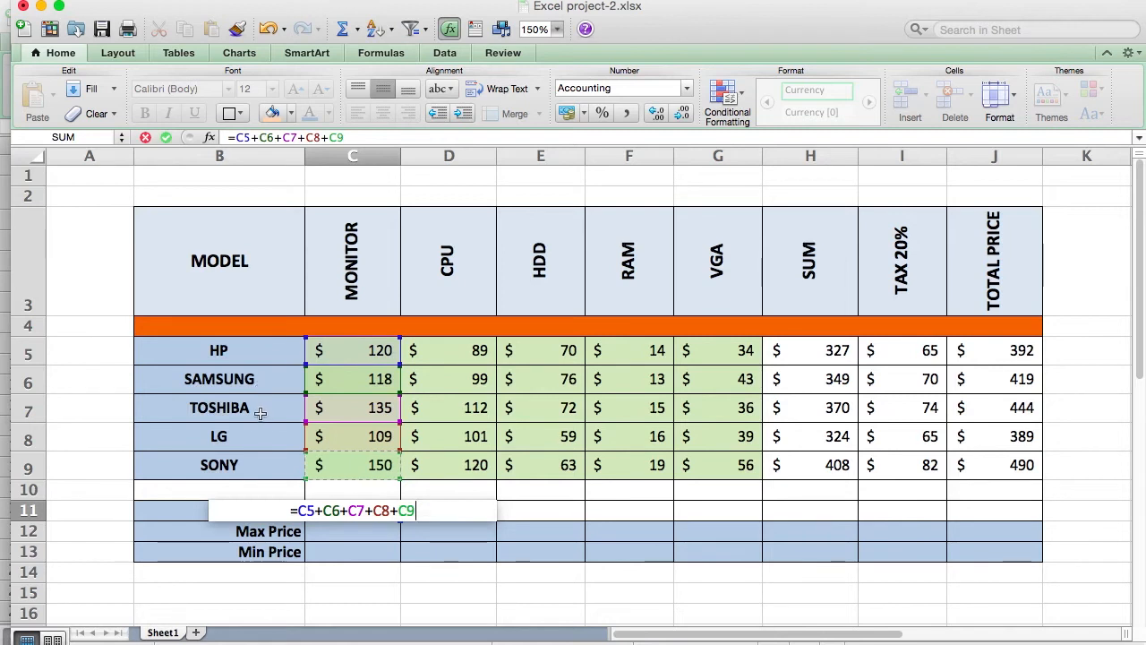
{"action": "type", "text": "/5"}
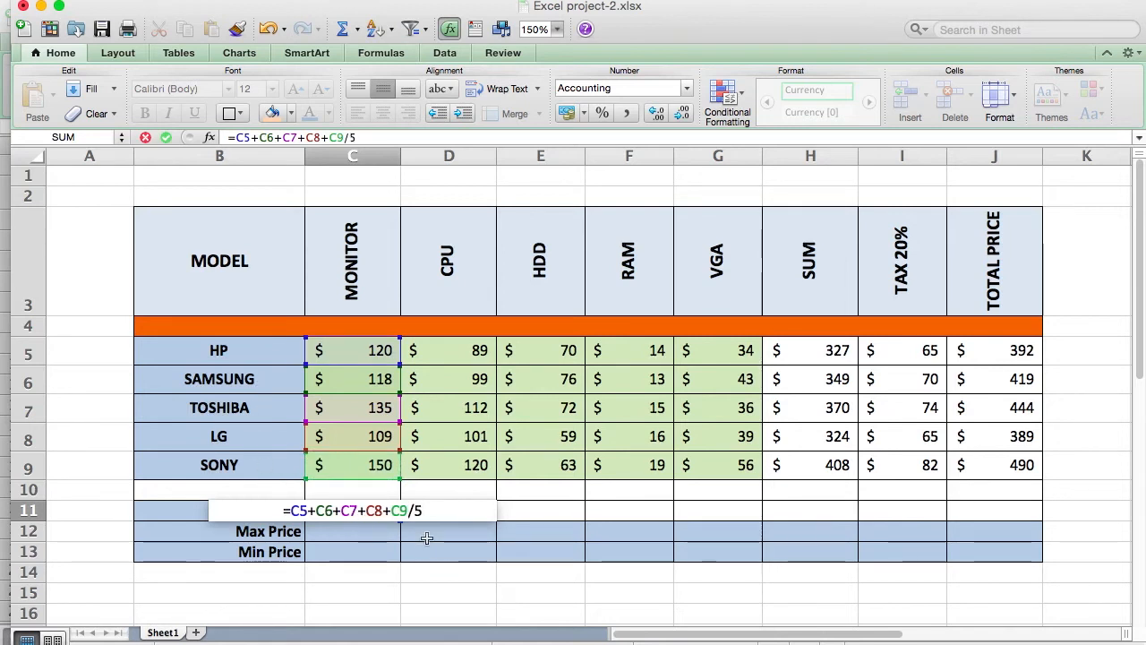
{"action": "key", "text": "Return"}
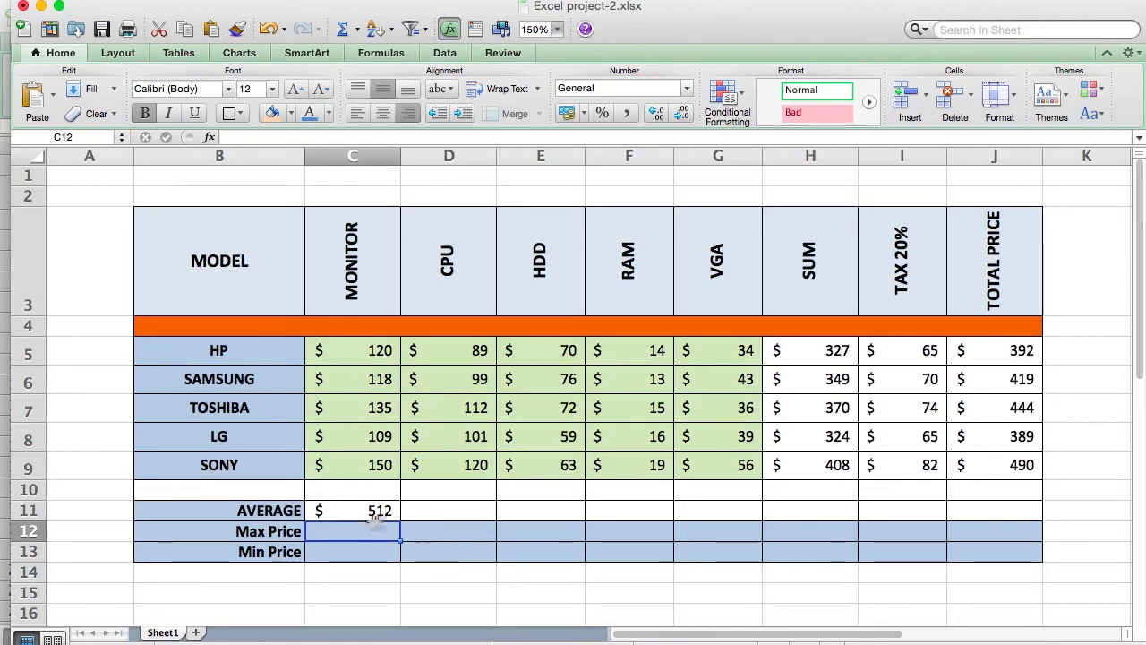
{"action": "left_click", "coordinate": [379, 510]}
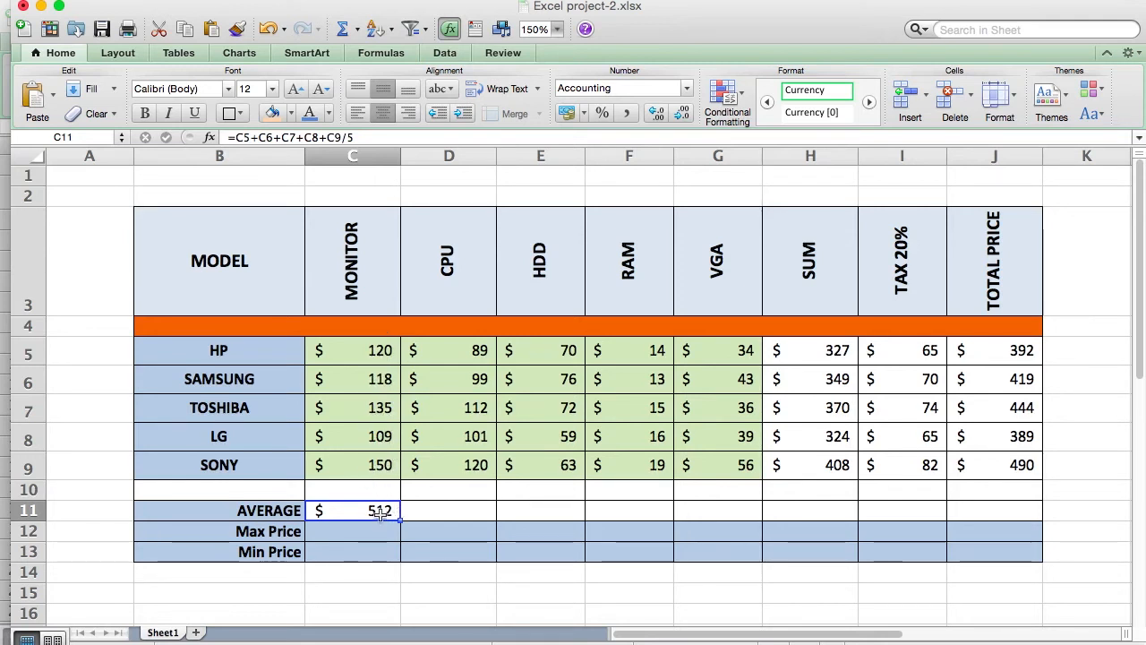
{"action": "left_click", "coordinate": [380, 465]}
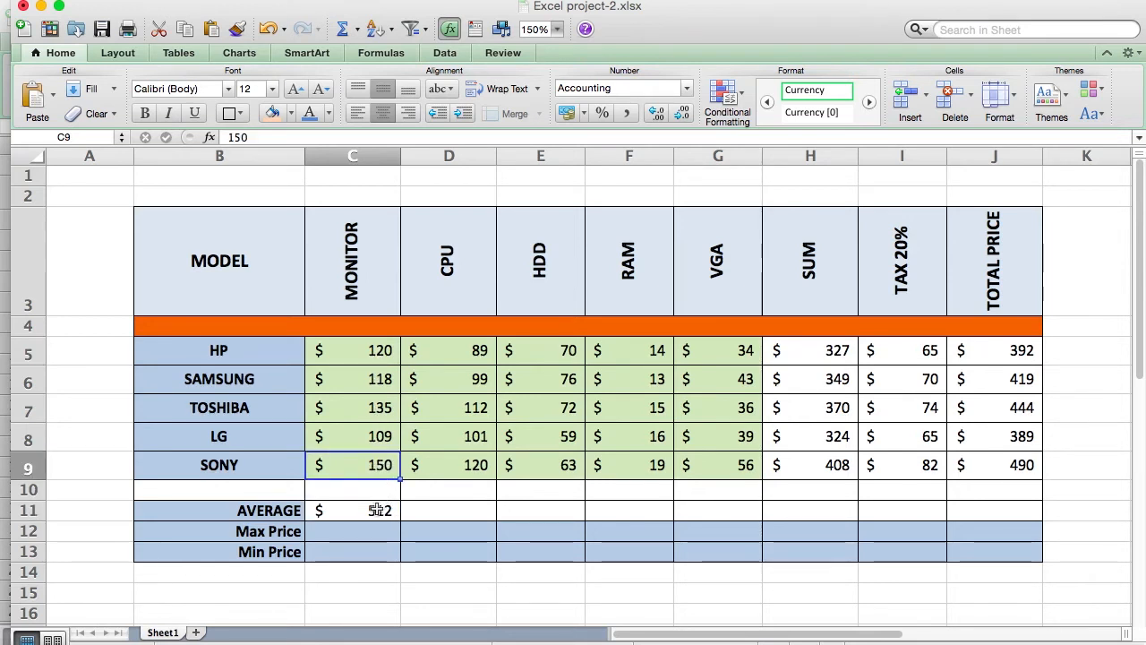
{"action": "left_click", "coordinate": [376, 509]}
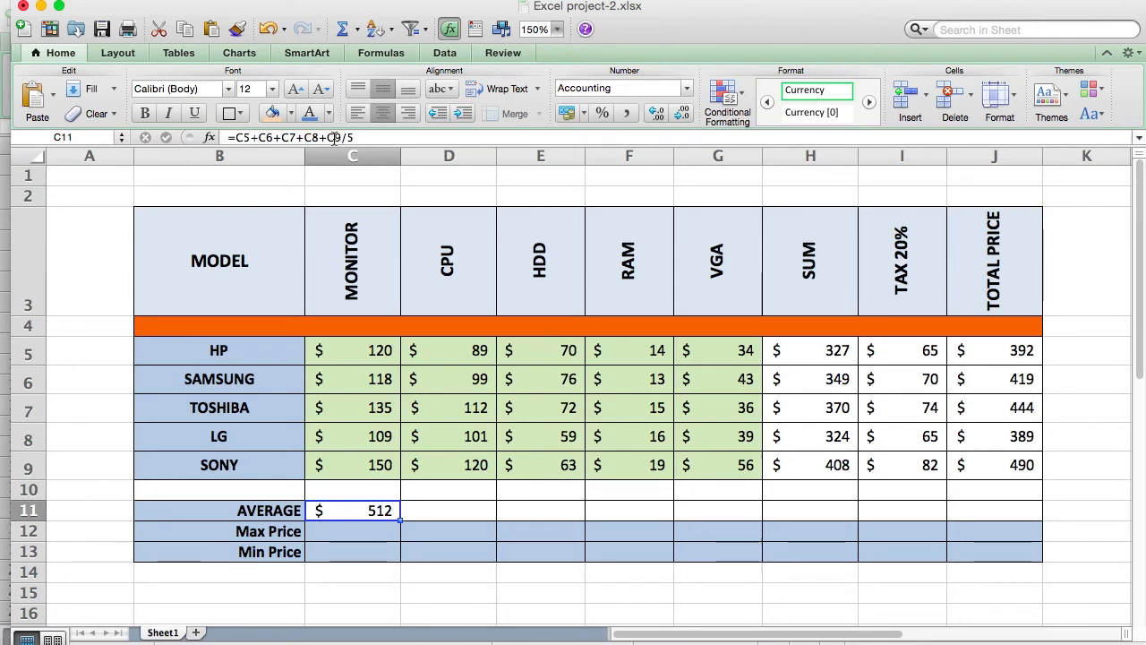
Step: Add parentheses around the sum in the MONITOR column's AVERAGE cell C11 so the formula is =(C5+C6+C7+C8+C9)/5, and check it
{"action": "left_click_drag", "start_coordinate": [330, 137], "coordinate": [341, 136]}
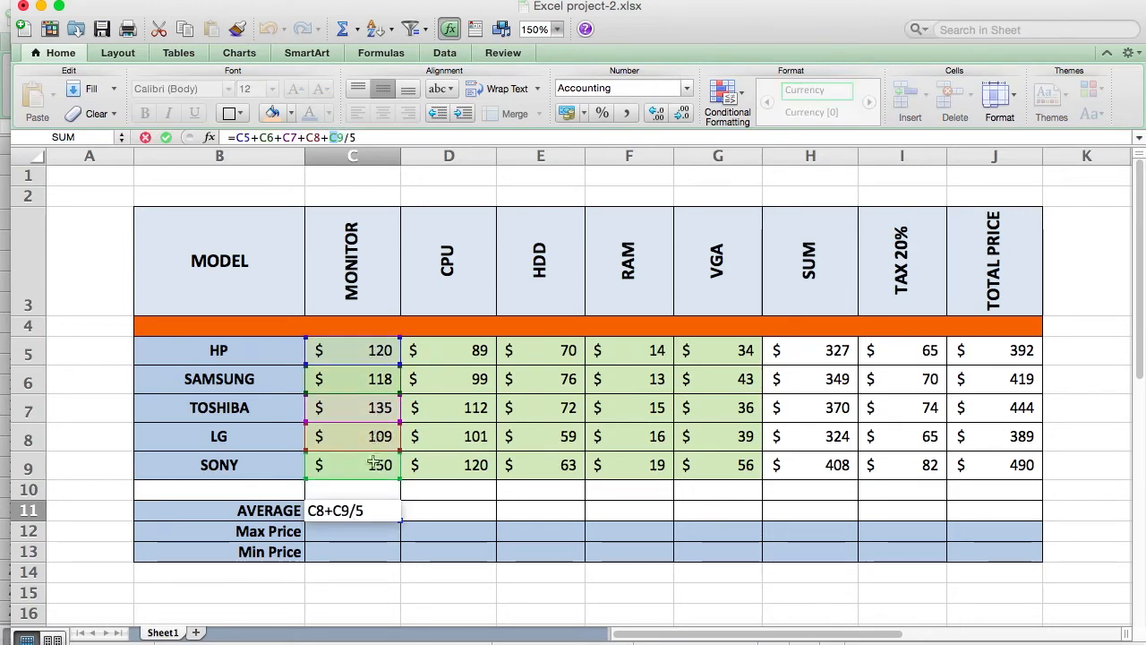
{"action": "left_click_drag", "start_coordinate": [349, 137], "coordinate": [325, 136]}
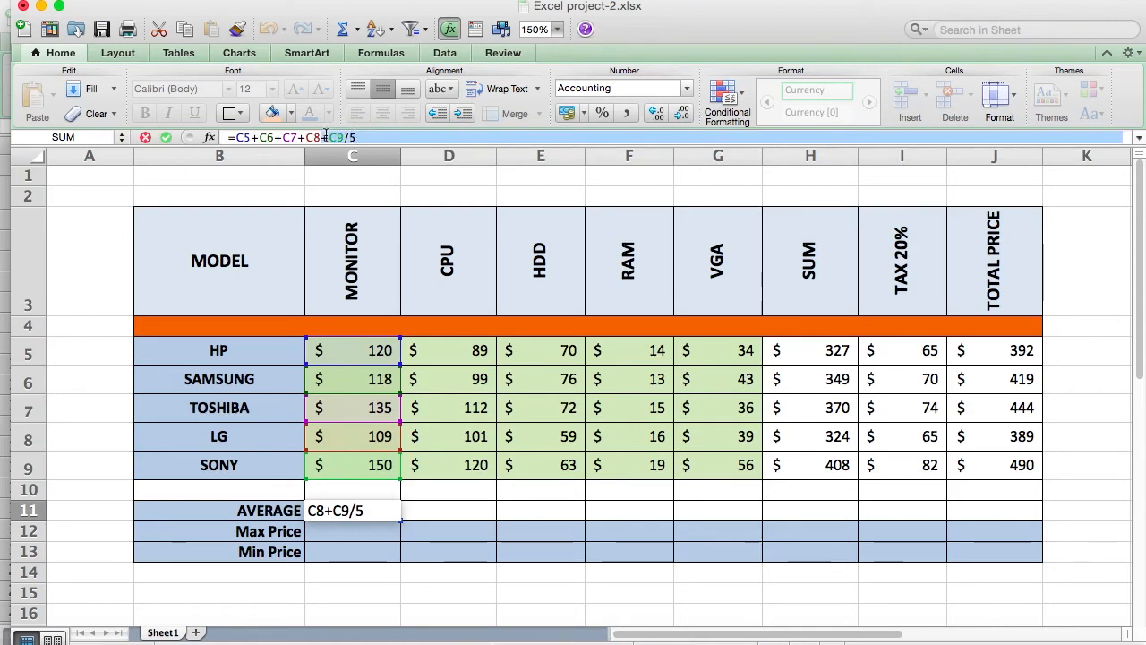
{"action": "left_click_drag", "start_coordinate": [325, 137], "coordinate": [235, 140]}
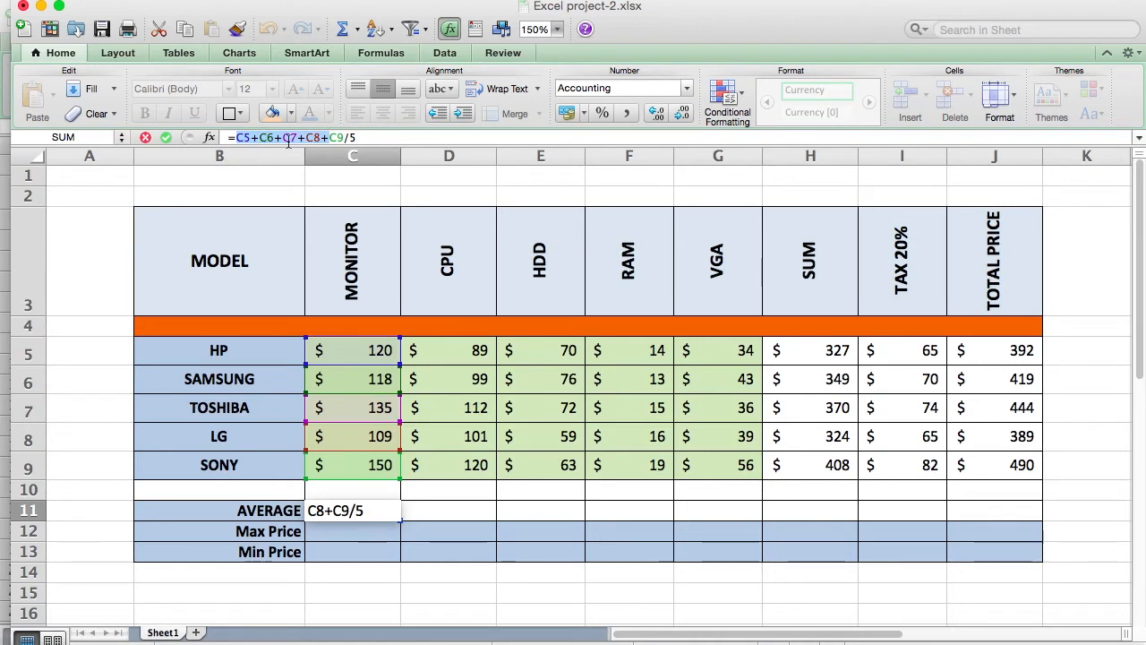
{"action": "left_click", "coordinate": [238, 137]}
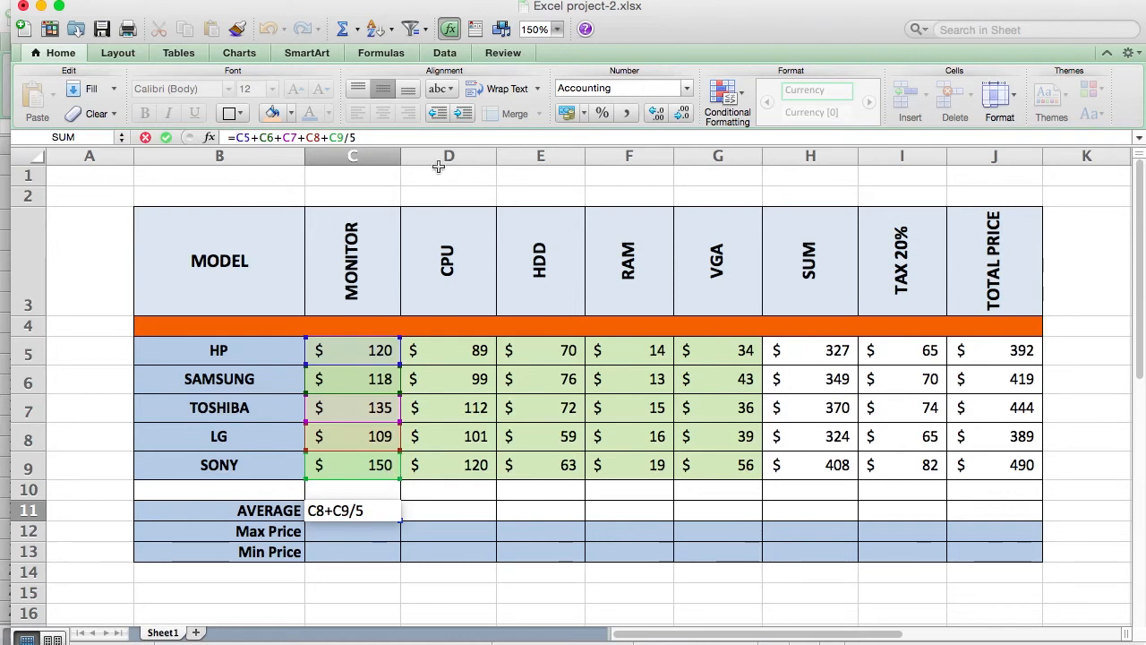
{"action": "type", "text": "("}
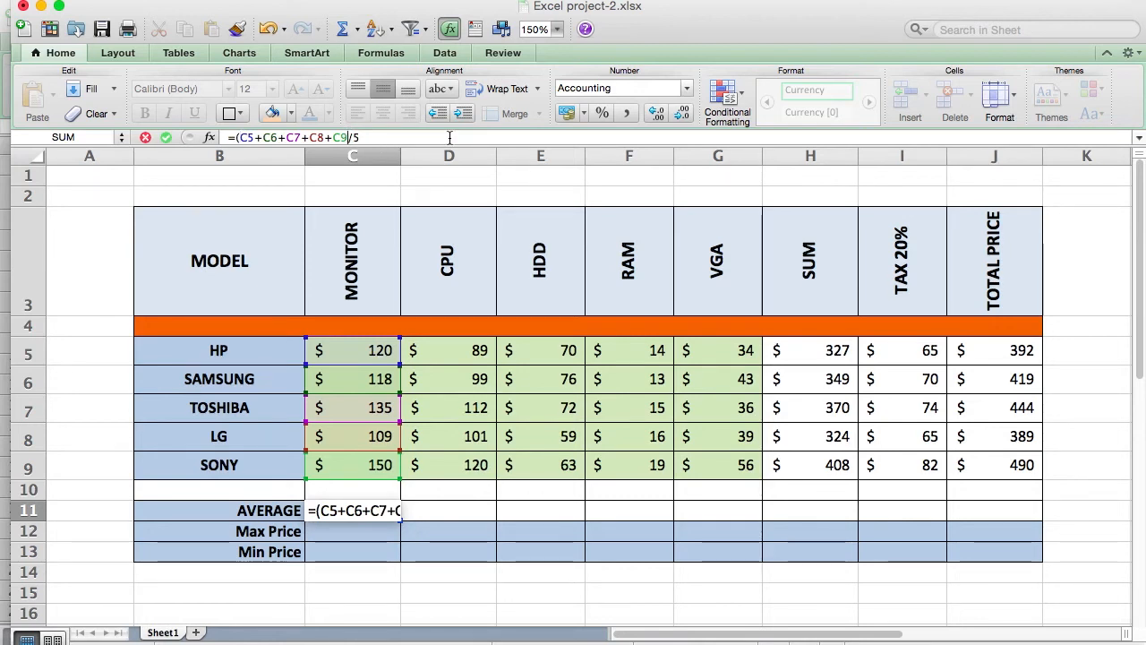
{"action": "type", "text": ")"}
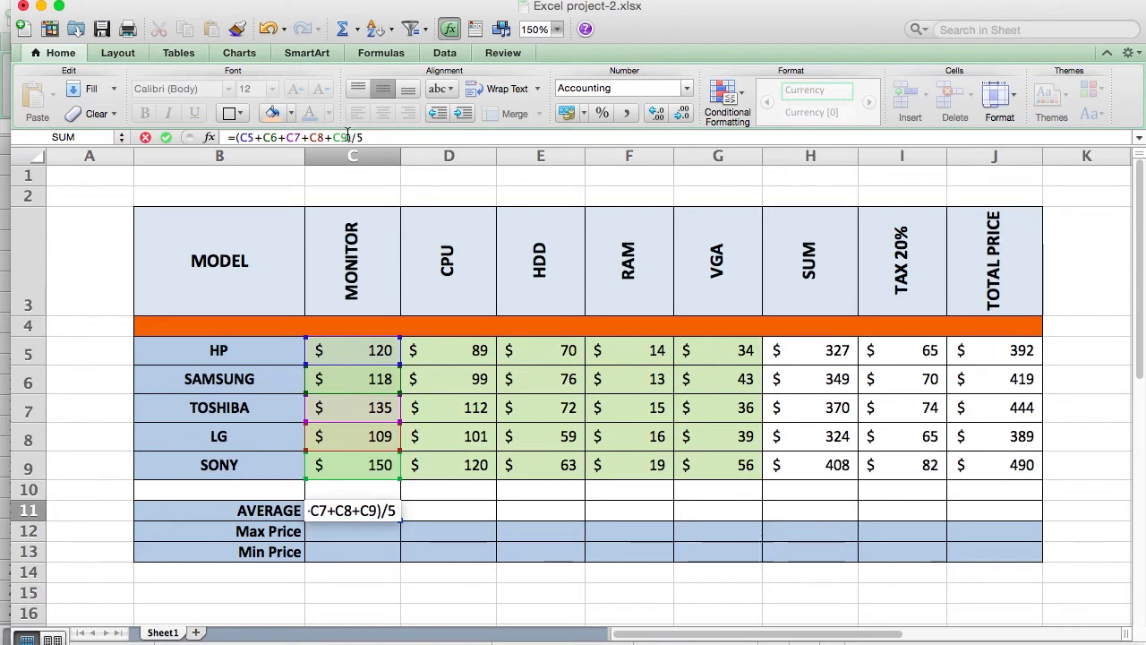
{"action": "left_click_drag", "start_coordinate": [350, 137], "coordinate": [248, 135]}
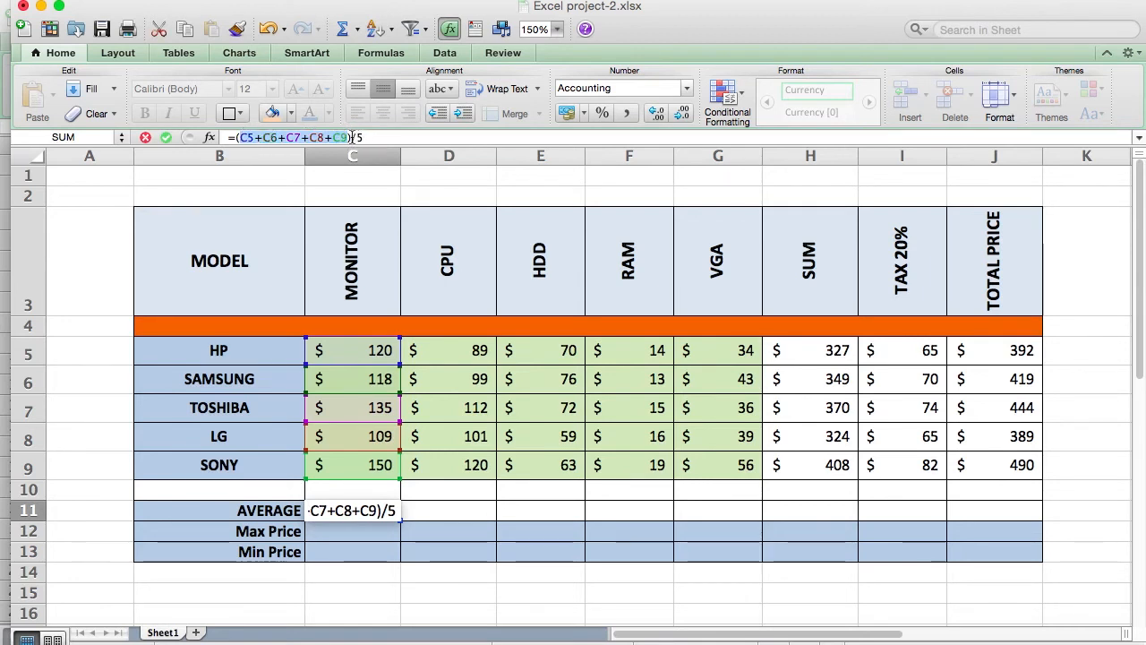
{"action": "left_click_drag", "start_coordinate": [356, 136], "coordinate": [366, 137]}
{"action": "key", "text": "Return"}
{"action": "left_click", "coordinate": [383, 508]}
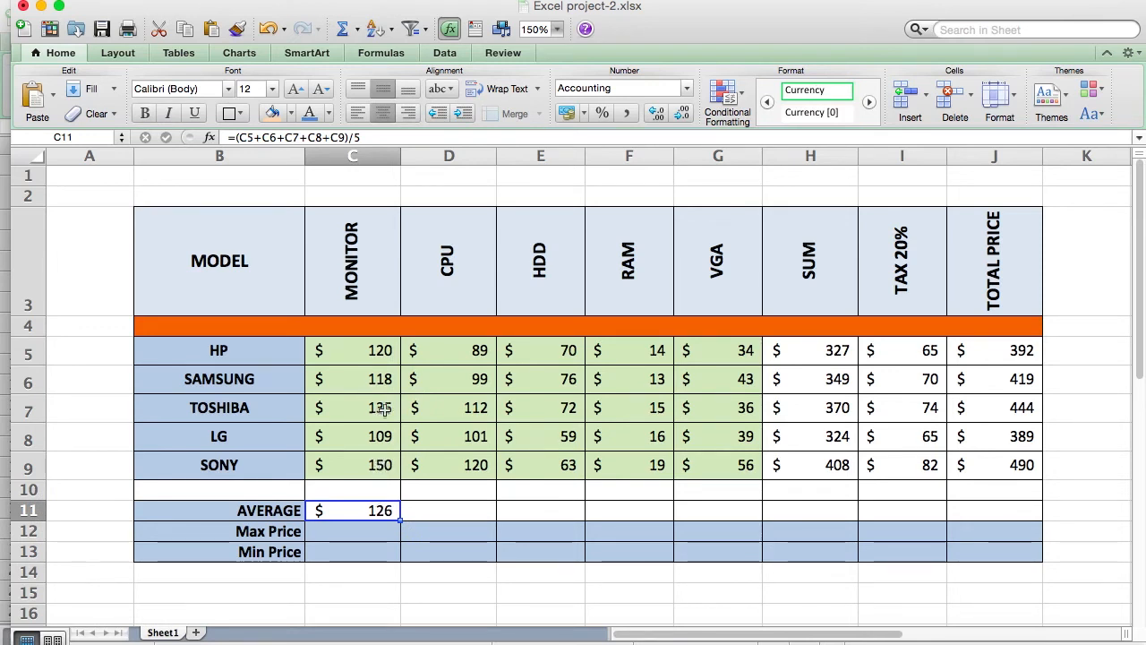
{"action": "left_click", "coordinate": [356, 532]}
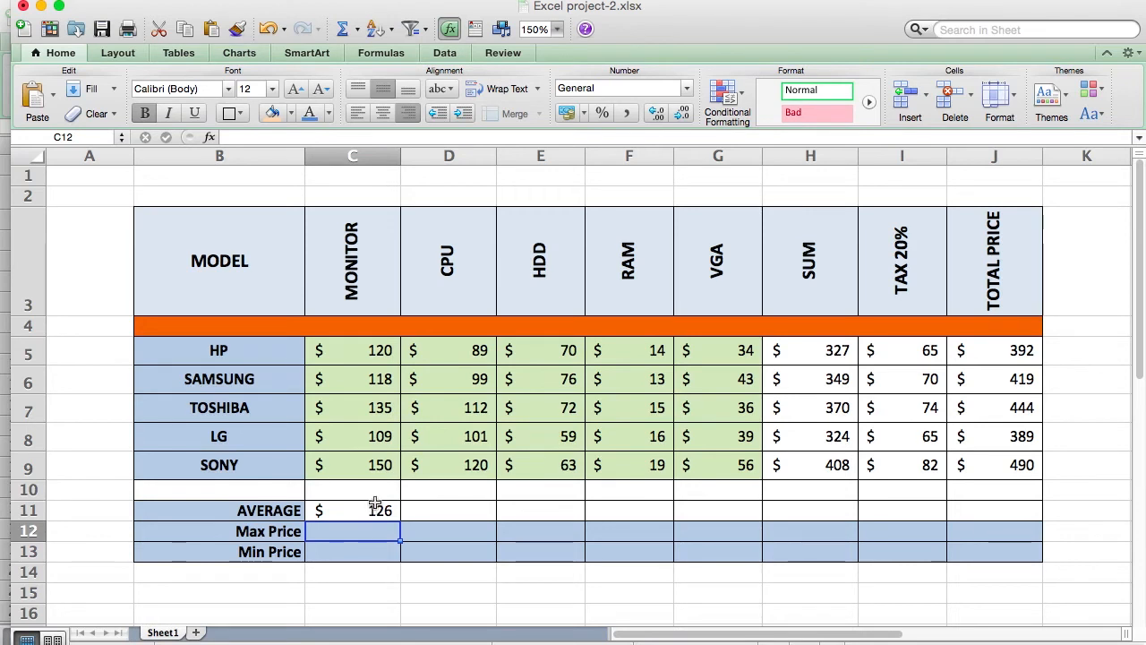
{"action": "left_click", "coordinate": [370, 510]}
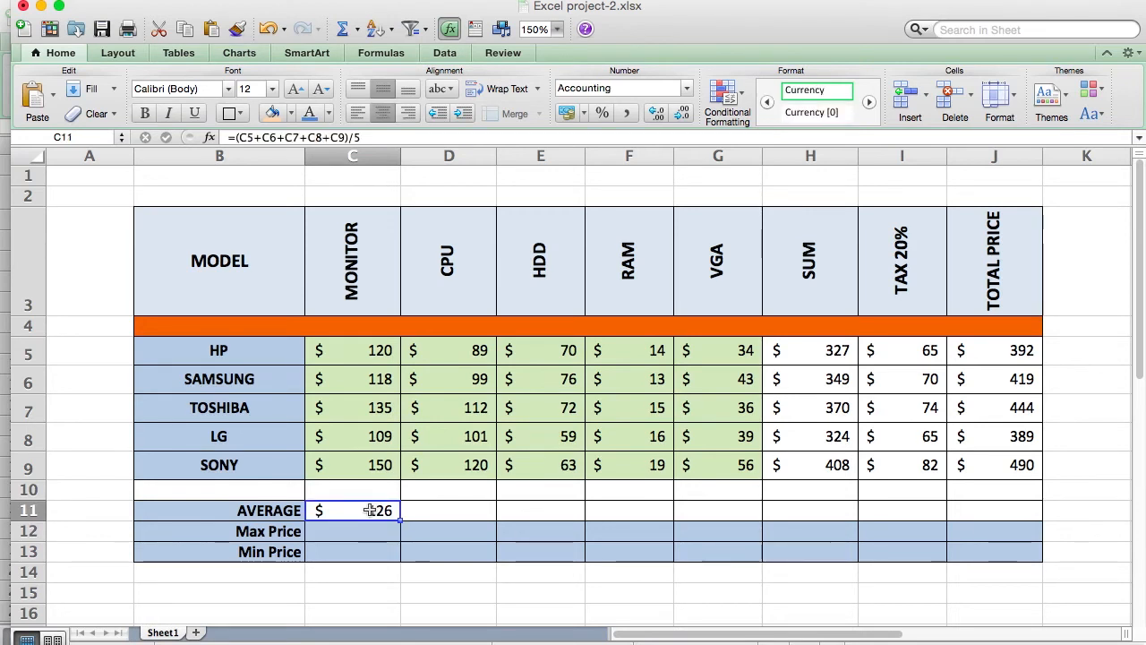
{"action": "left_click", "coordinate": [429, 510]}
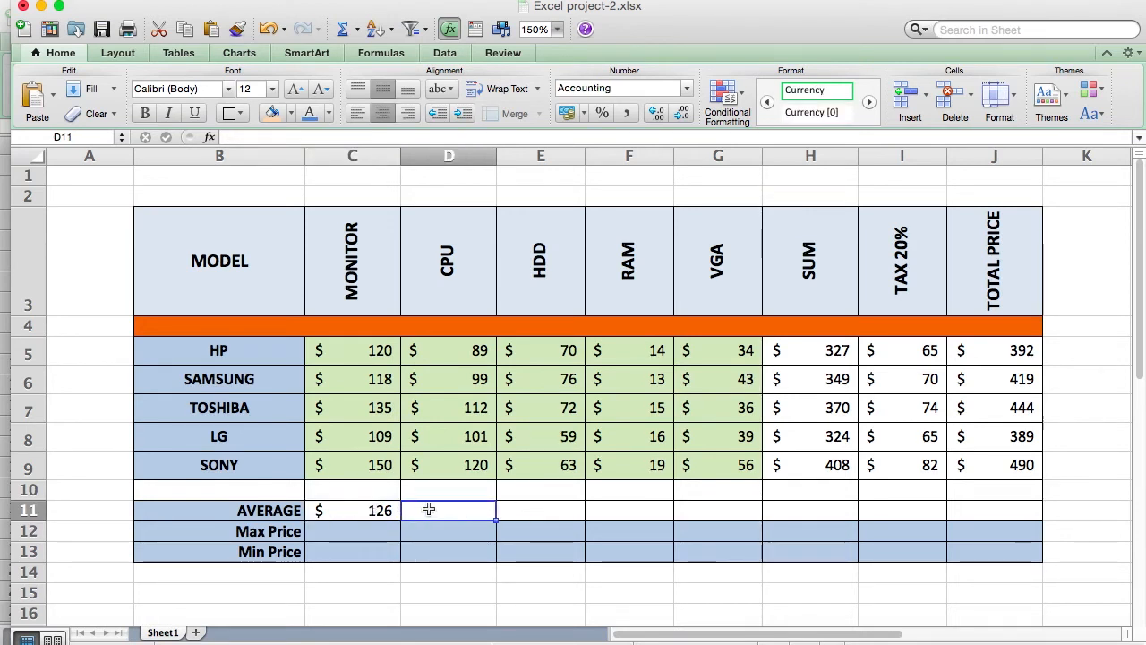
{"action": "type", "text": "="}
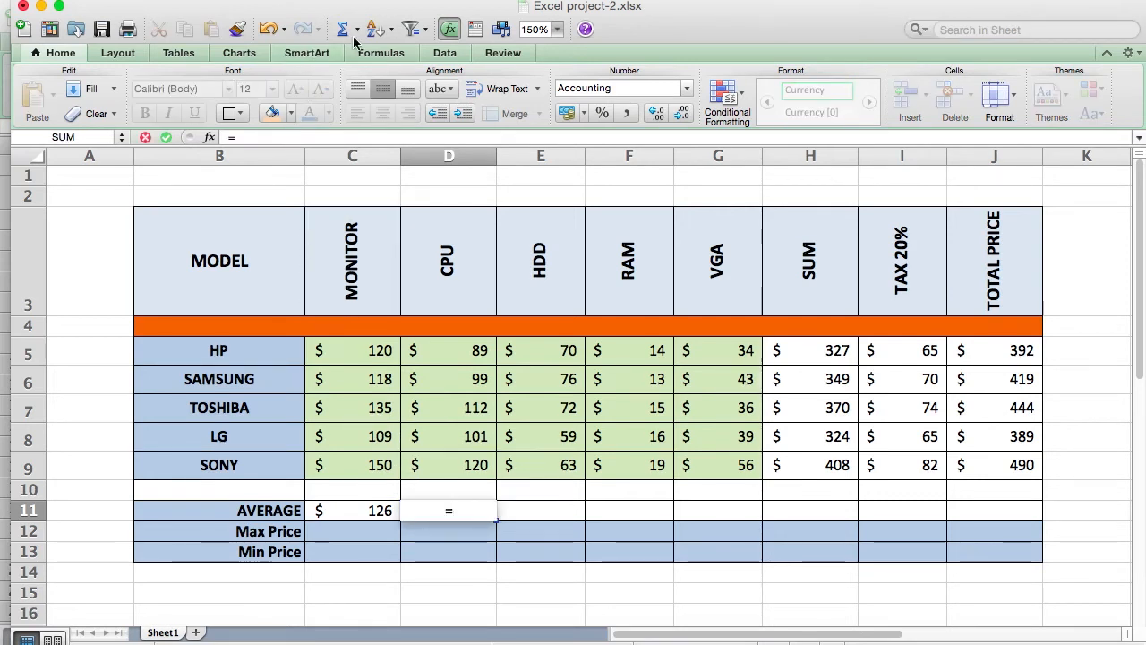
{"action": "left_click", "coordinate": [356, 30]}
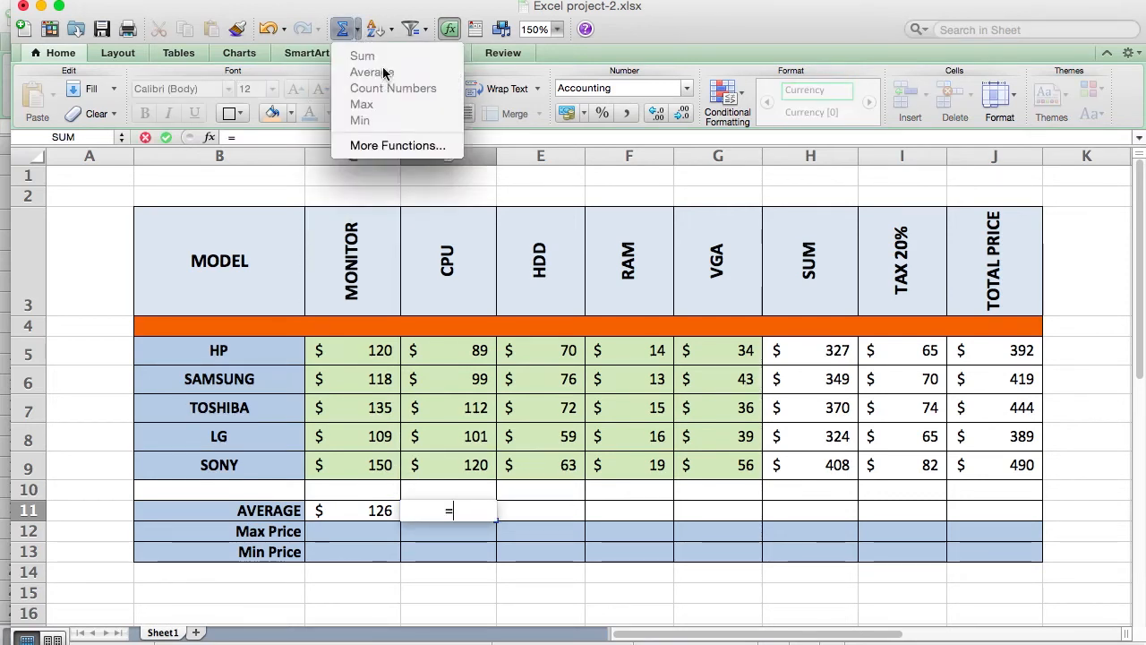
{"action": "left_click", "coordinate": [478, 513]}
{"action": "key", "text": "BackSpace"}
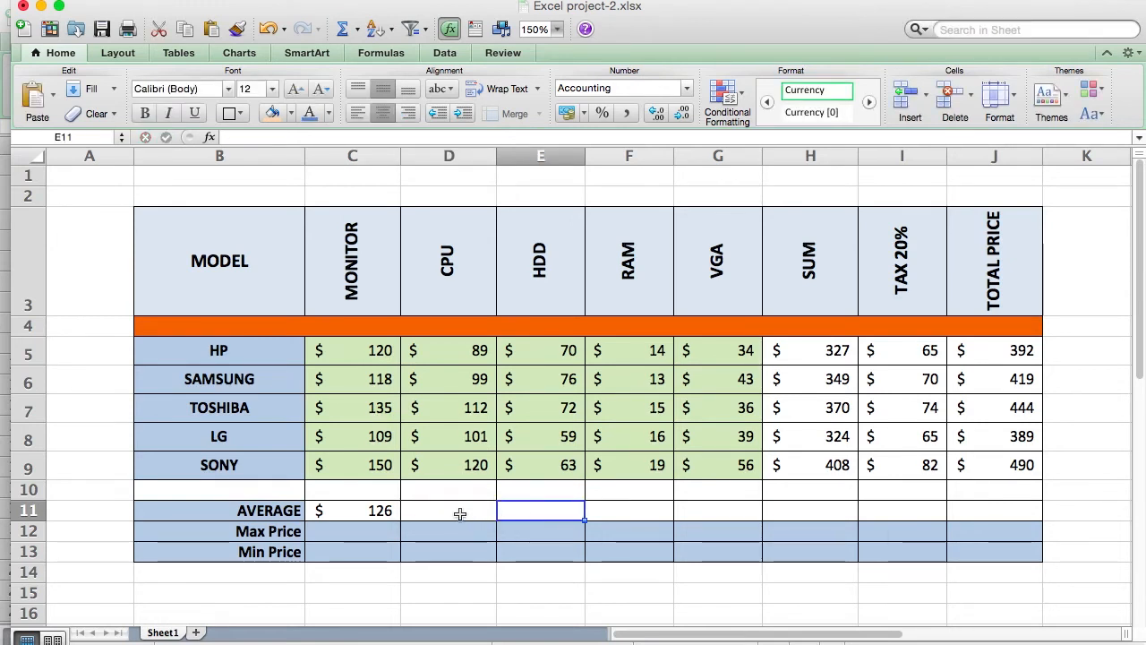
Step: Calculate the CPU column's average in D11 with the formula =AVERAGE(D5:D9)
{"action": "left_click", "coordinate": [457, 513]}
{"action": "type", "text": "=a"}
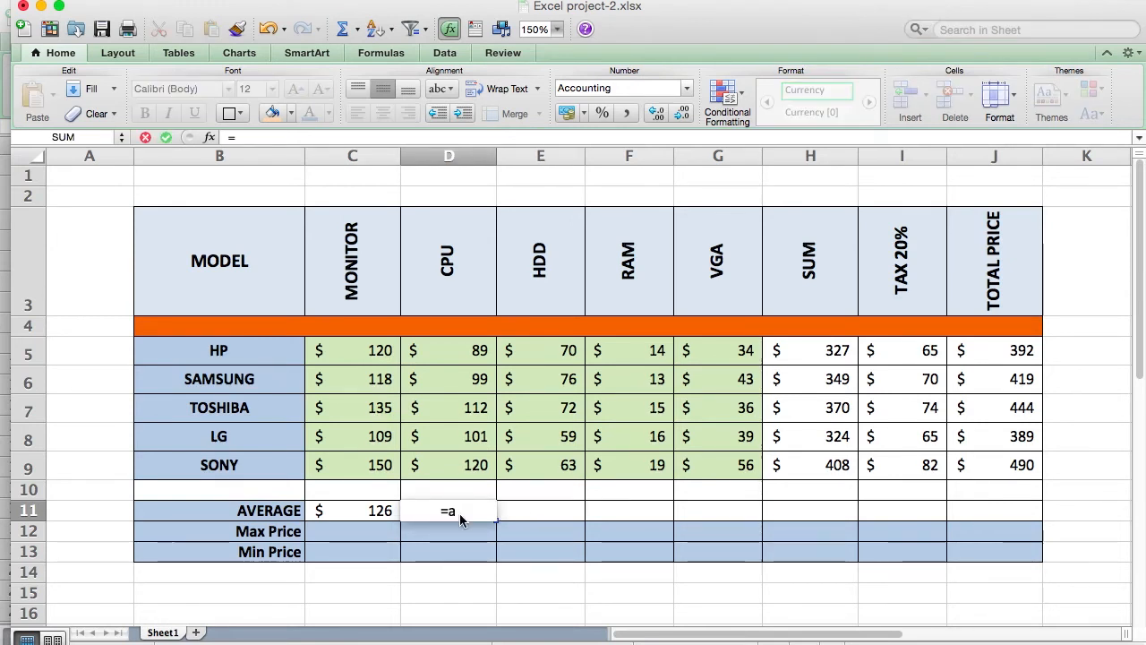
{"action": "key", "text": "Right"}
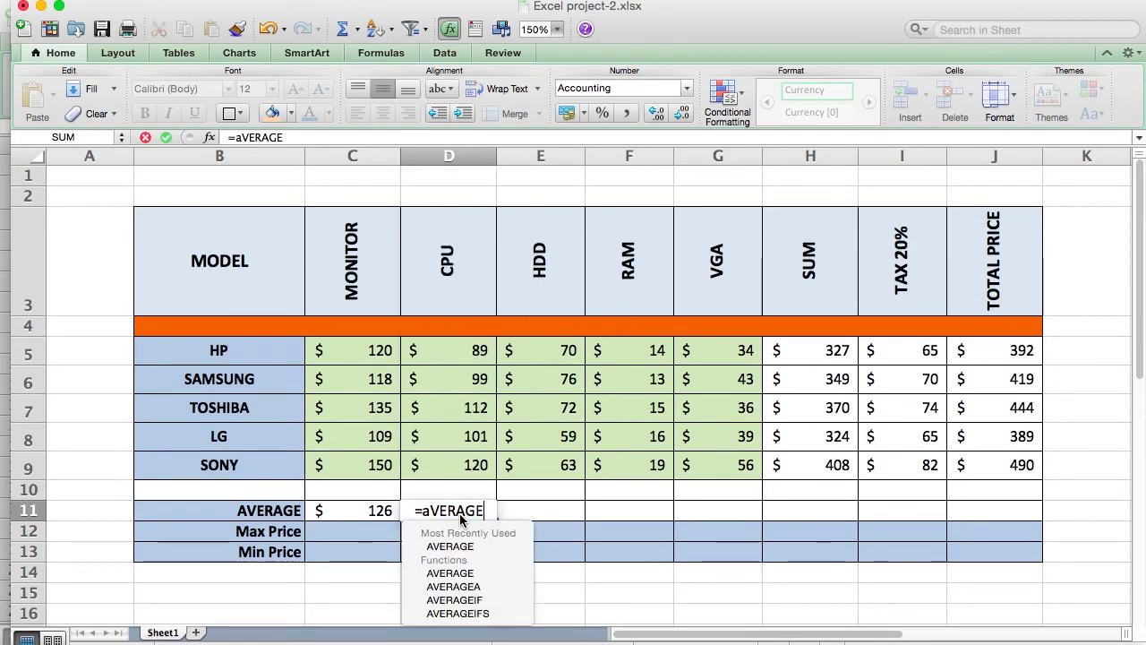
{"action": "type", "text": "("}
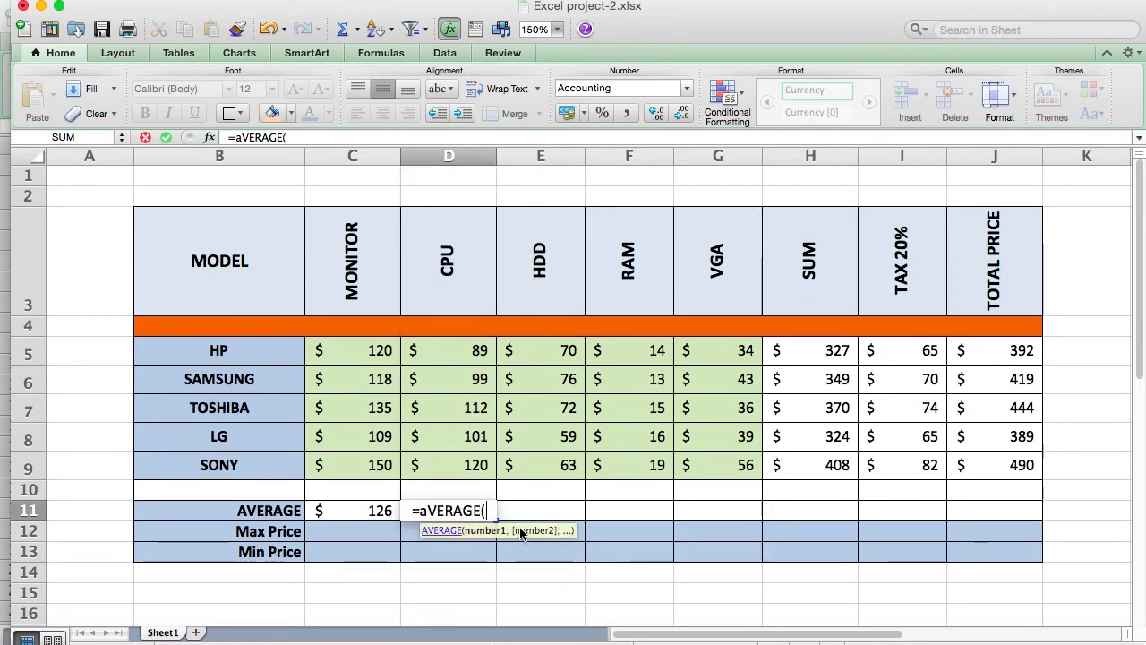
{"action": "left_click", "coordinate": [470, 352]}
{"action": "left_click_drag", "start_coordinate": [470, 349], "coordinate": [475, 473]}
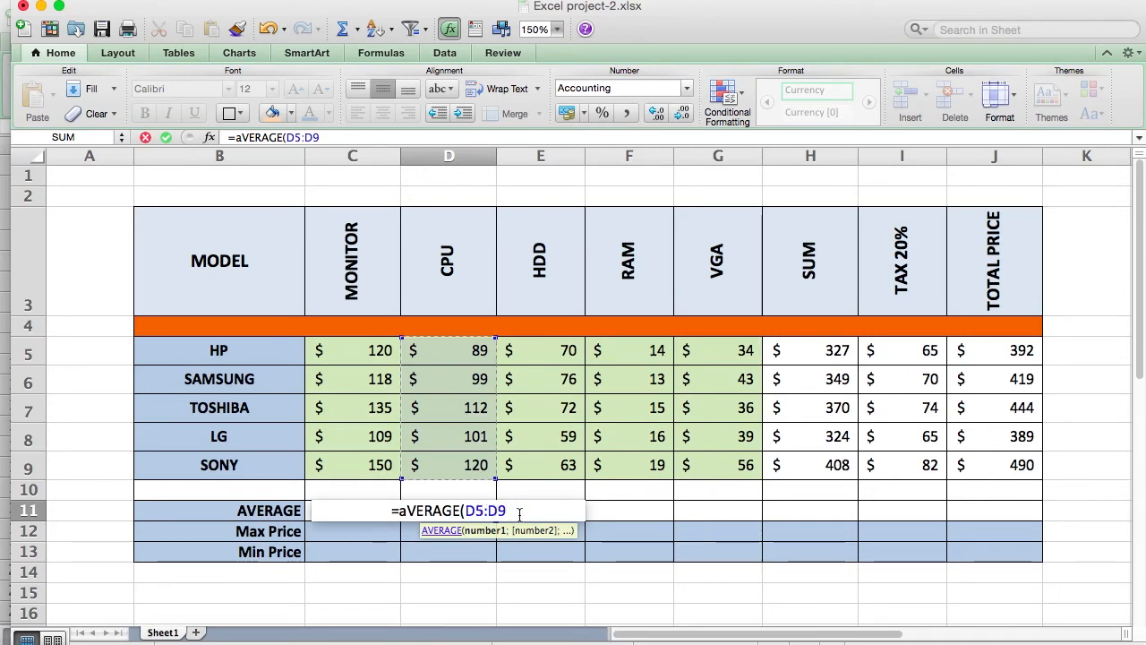
{"action": "key", "text": "Return"}
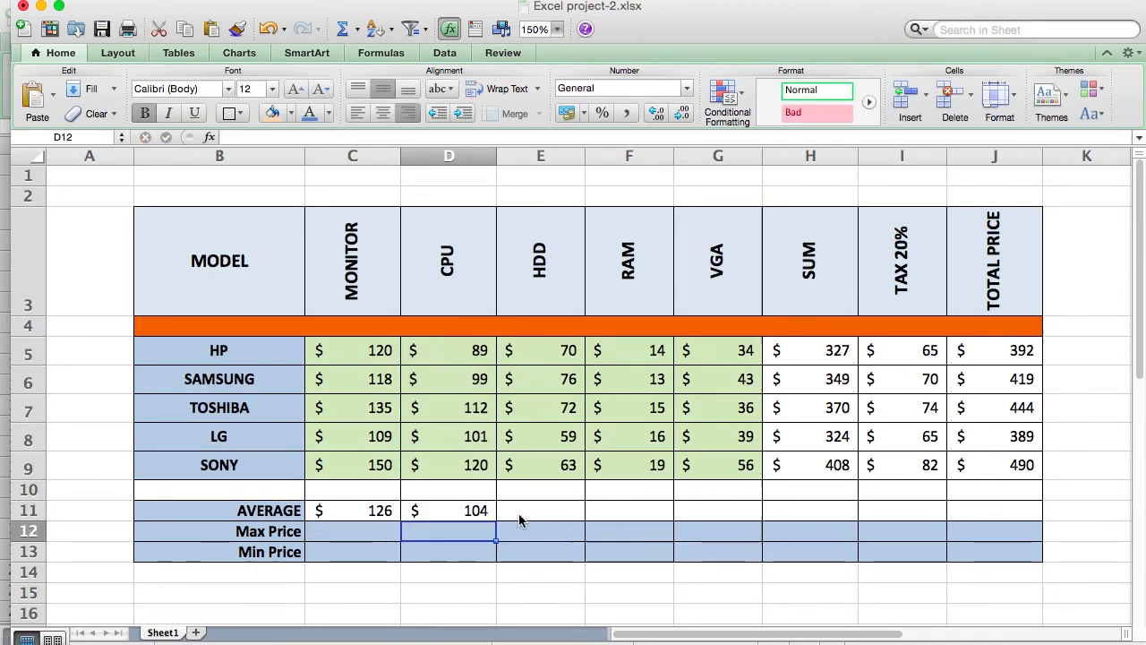
Step: Fill the CPU column's AVERAGE formula from D11 across the row through the TOTAL PRICE column (J11)
{"action": "left_click", "coordinate": [463, 512]}
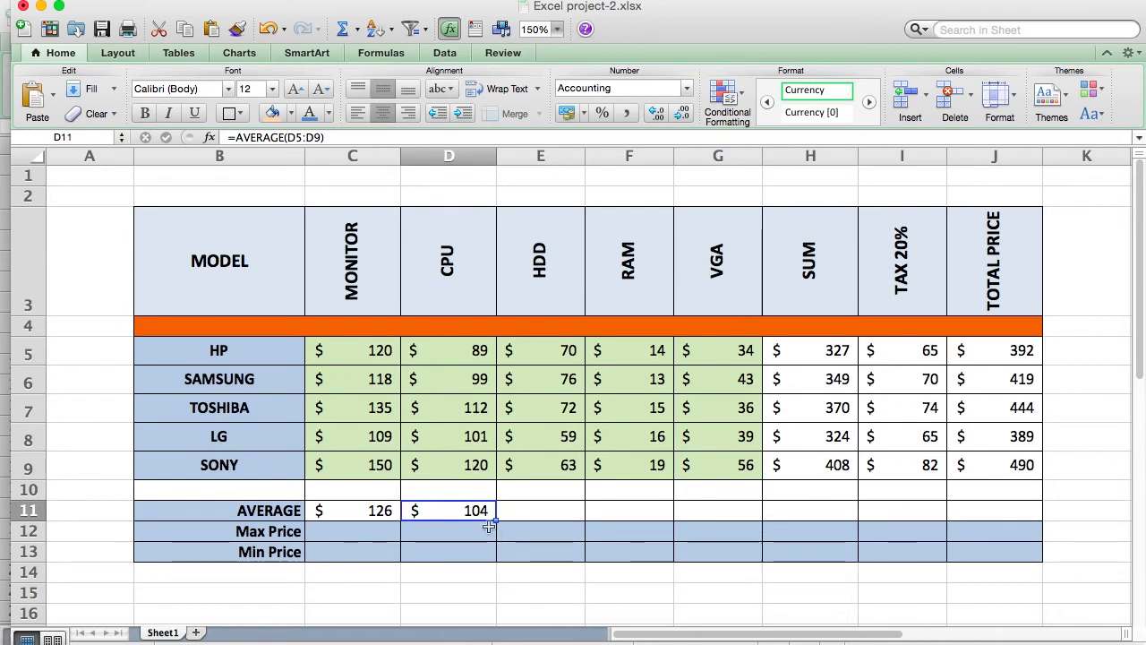
{"action": "left_click_drag", "start_coordinate": [504, 528], "coordinate": [667, 508]}
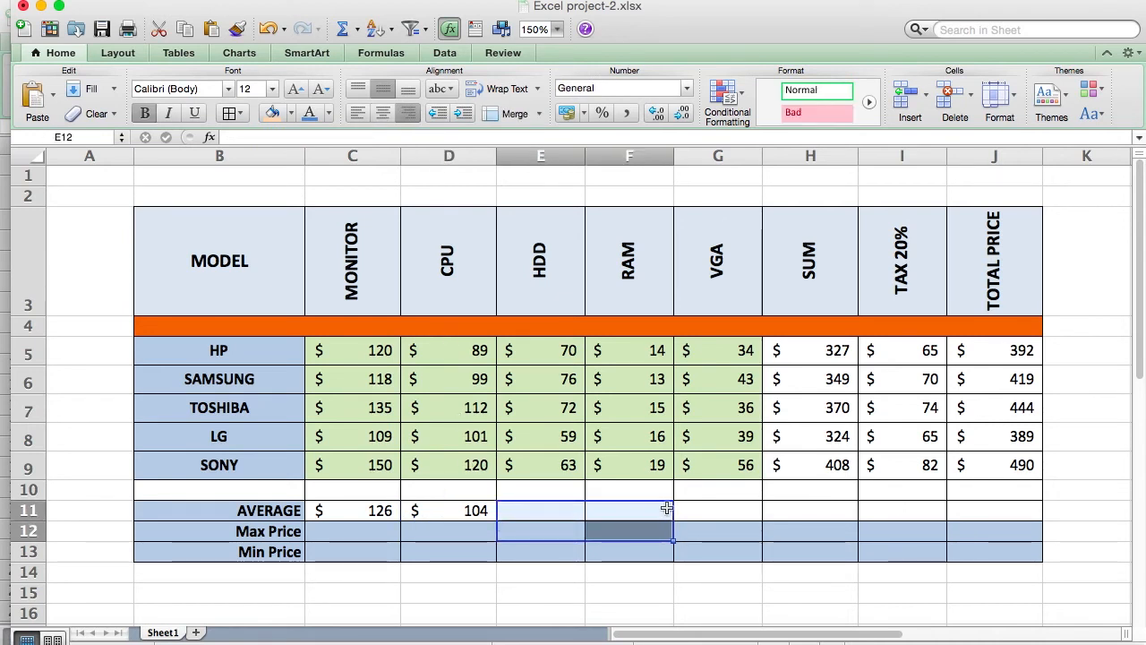
{"action": "left_click", "coordinate": [475, 513]}
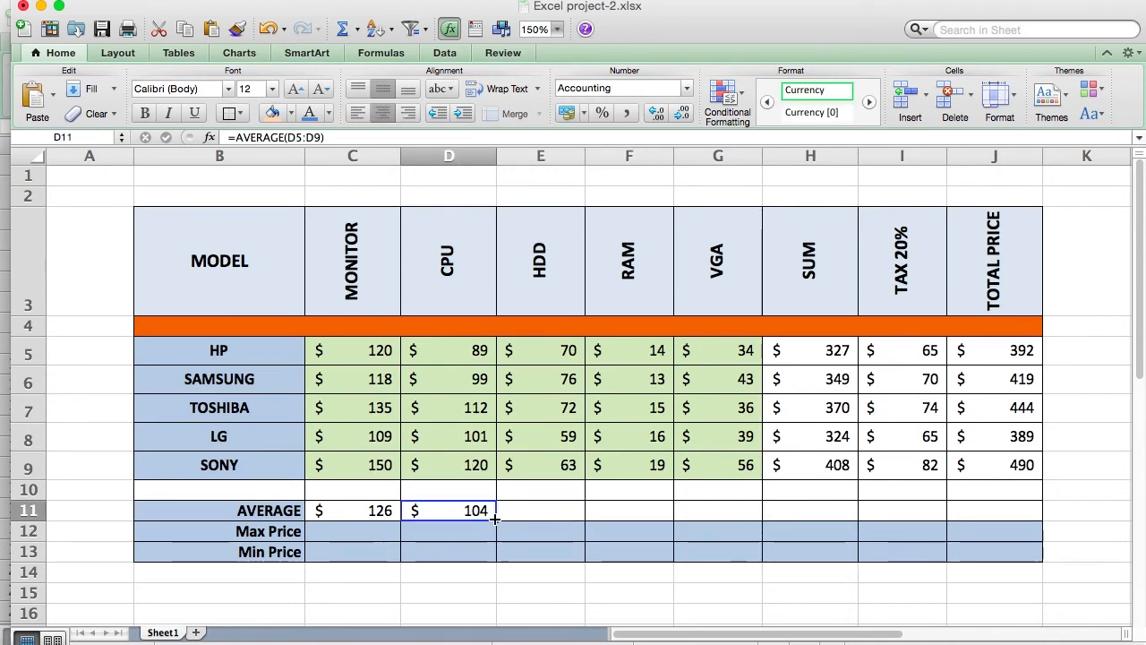
{"action": "left_click_drag", "start_coordinate": [495, 518], "coordinate": [1010, 499]}
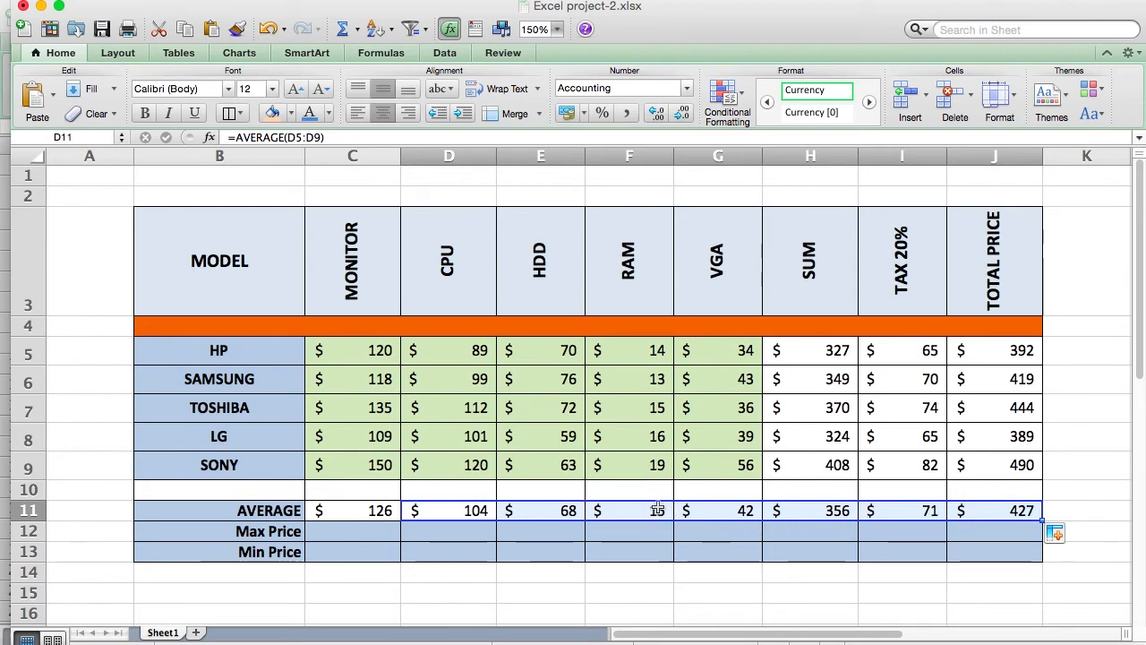
Step: Insert the Max function in the MONITOR column's Max Price cell C12 with the range corrected to =MAX(C5:C9), and check the stored formula
{"action": "left_click", "coordinate": [350, 530]}
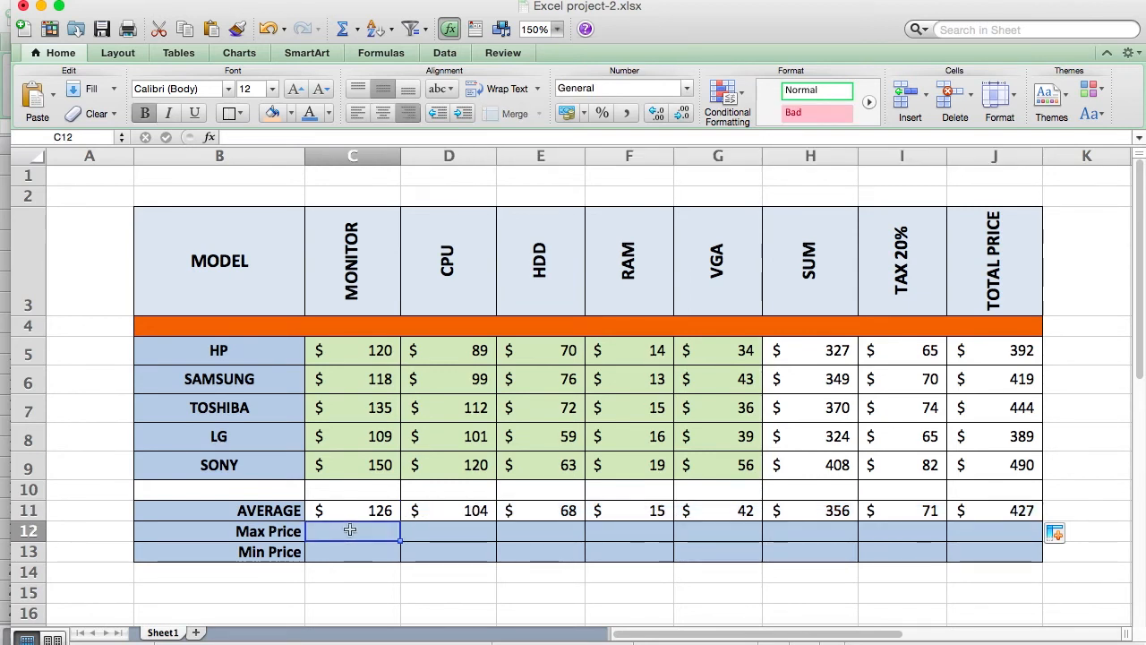
{"action": "left_click", "coordinate": [357, 29]}
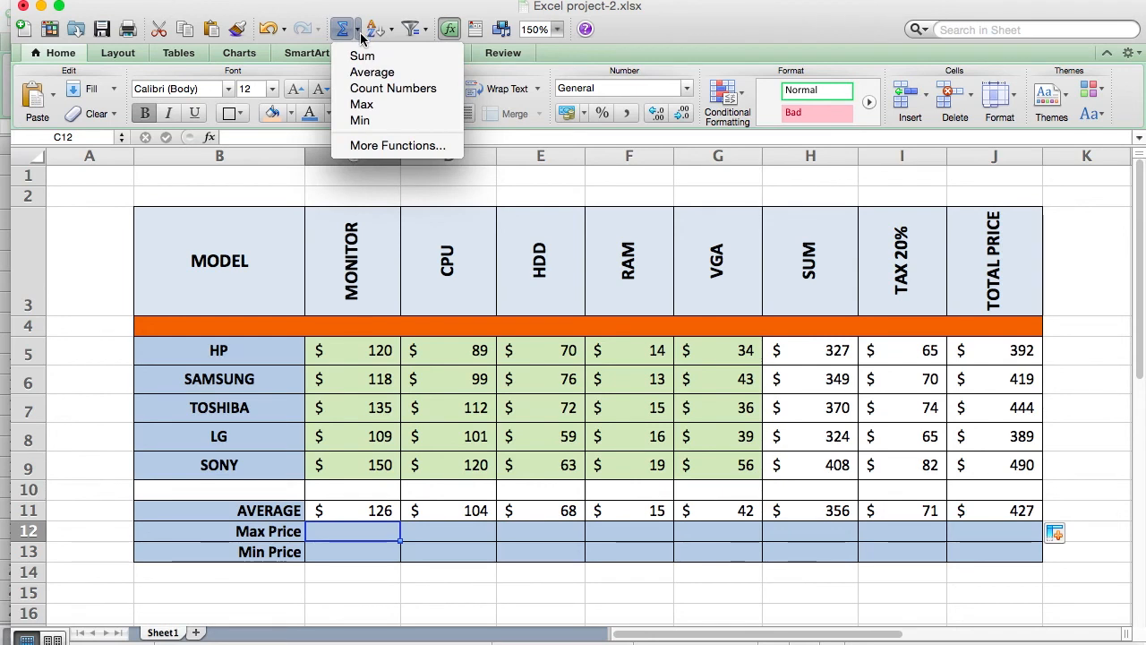
{"action": "left_click", "coordinate": [362, 104]}
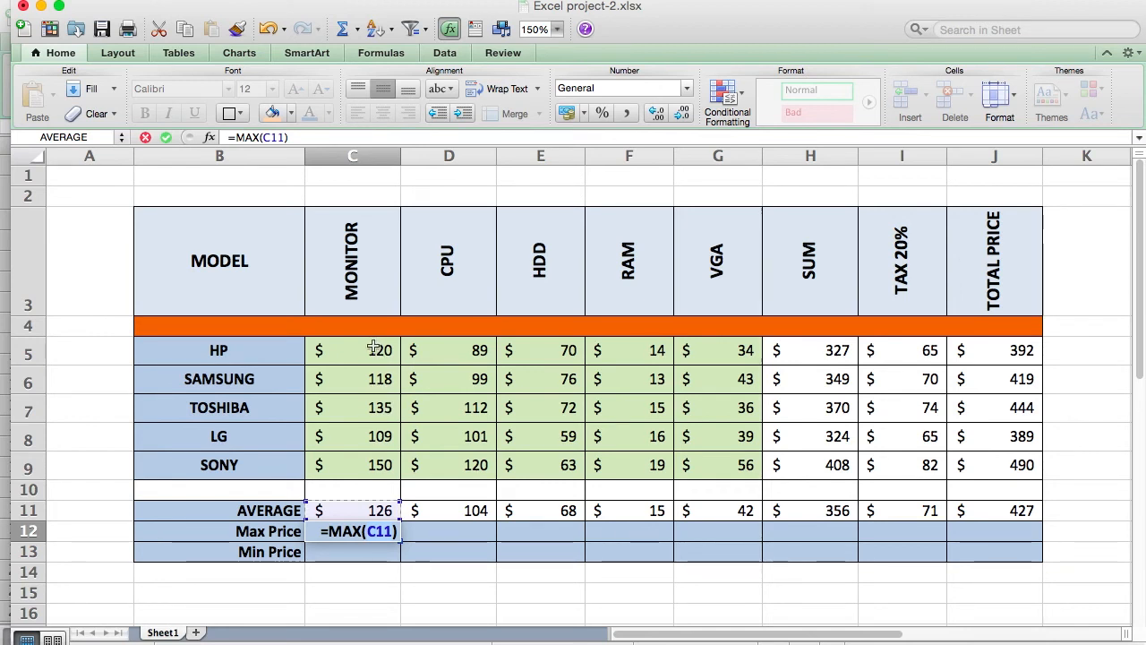
{"action": "left_click", "coordinate": [394, 532]}
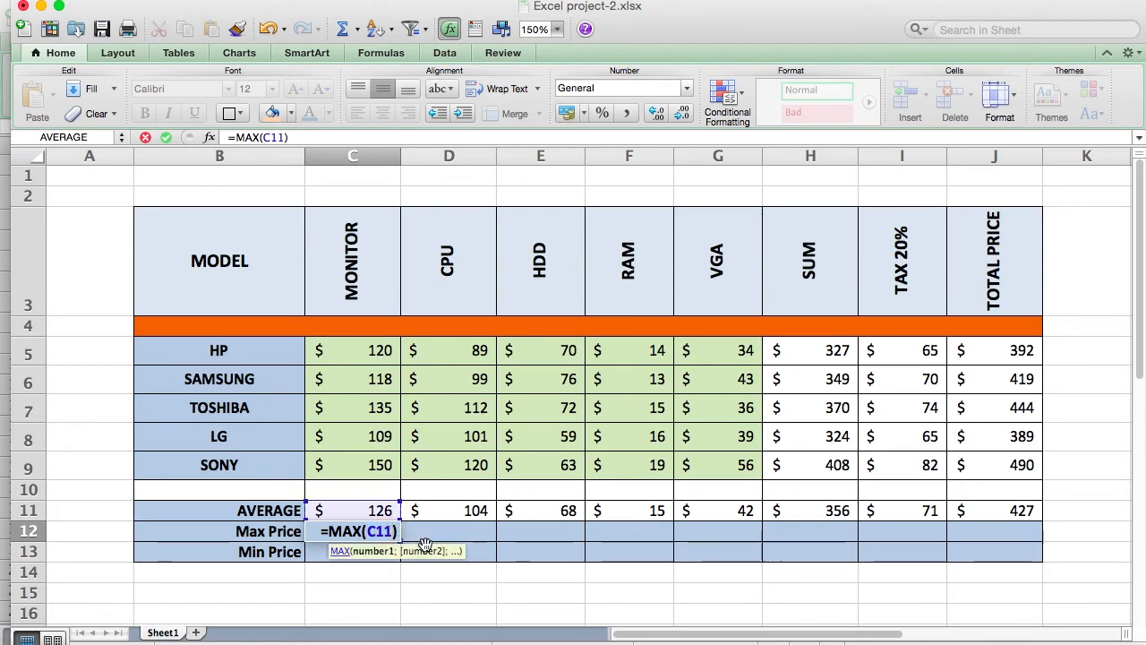
{"action": "key", "text": "BackSpace"}
{"action": "key", "text": "BackSpace"}
{"action": "key", "text": "BackSpace"}
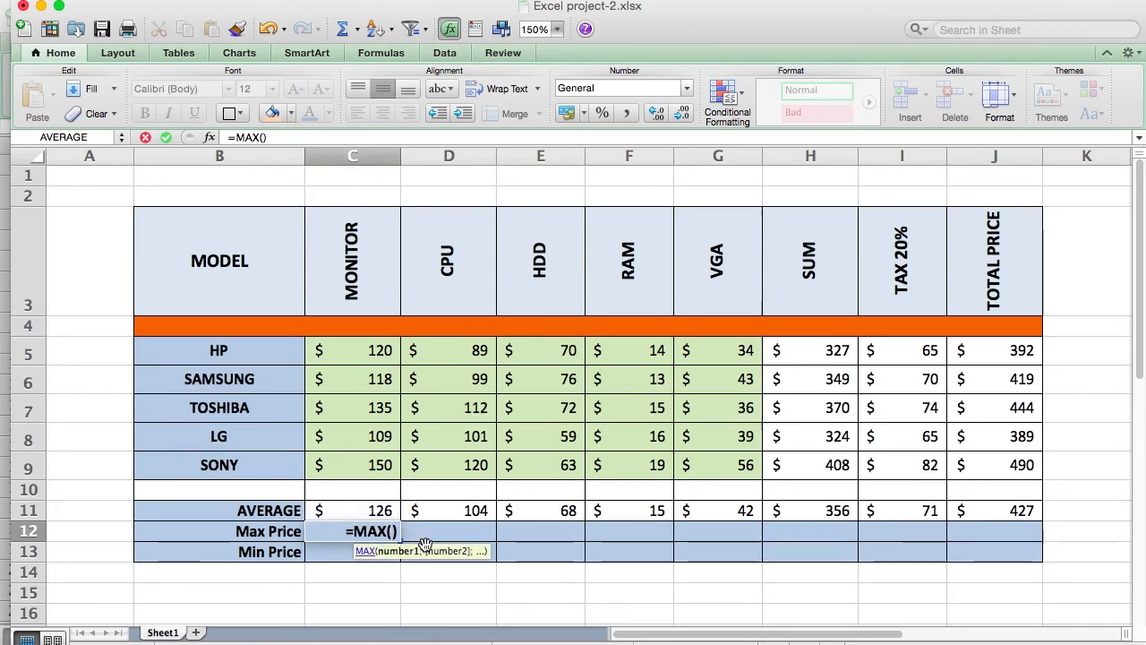
{"action": "left_click_drag", "start_coordinate": [382, 350], "coordinate": [384, 463]}
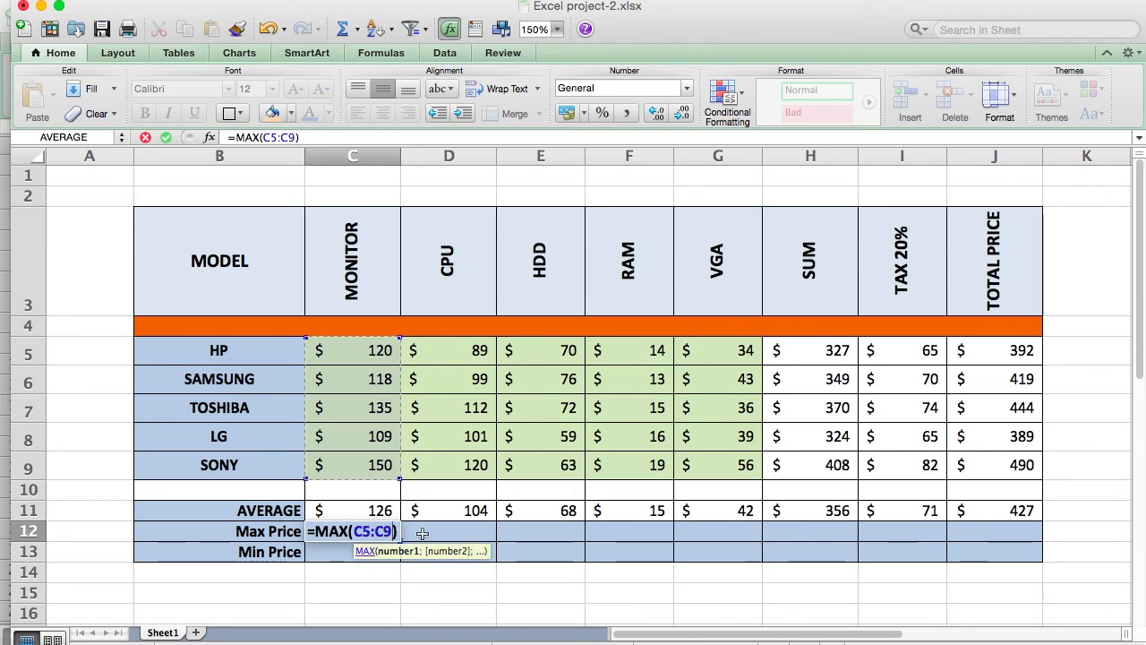
{"action": "key", "text": "Return"}
{"action": "left_click", "coordinate": [374, 533]}
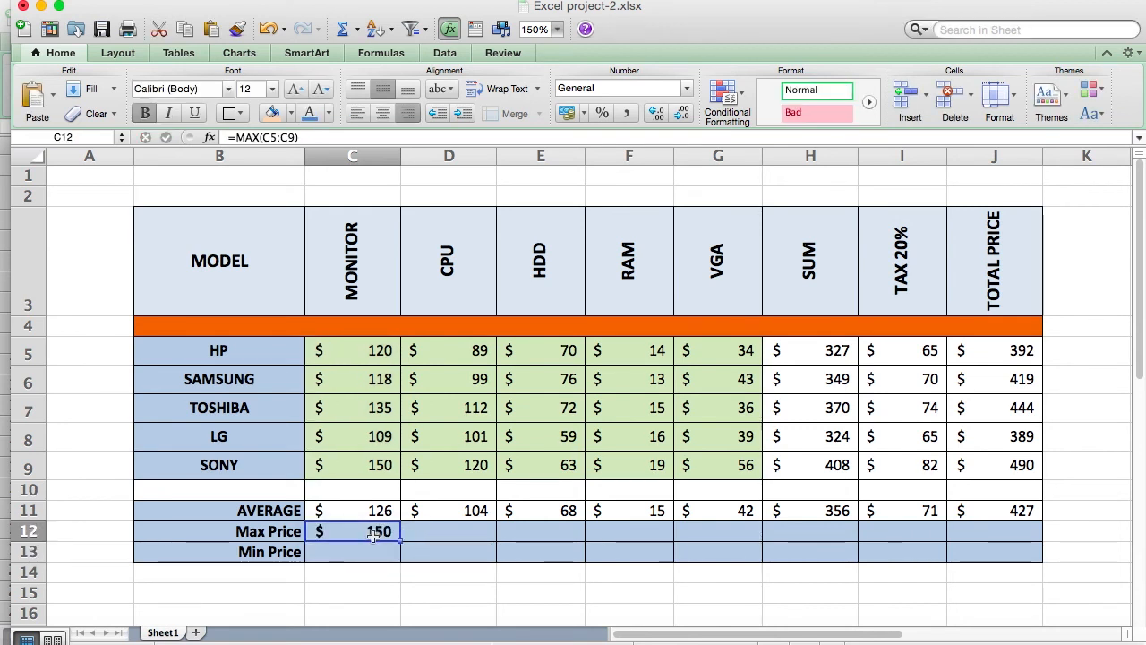
Step: Change the SAMSUNG row's MONITOR price to 180 and check the MONITOR column's Max Price cell
{"action": "left_click", "coordinate": [374, 378]}
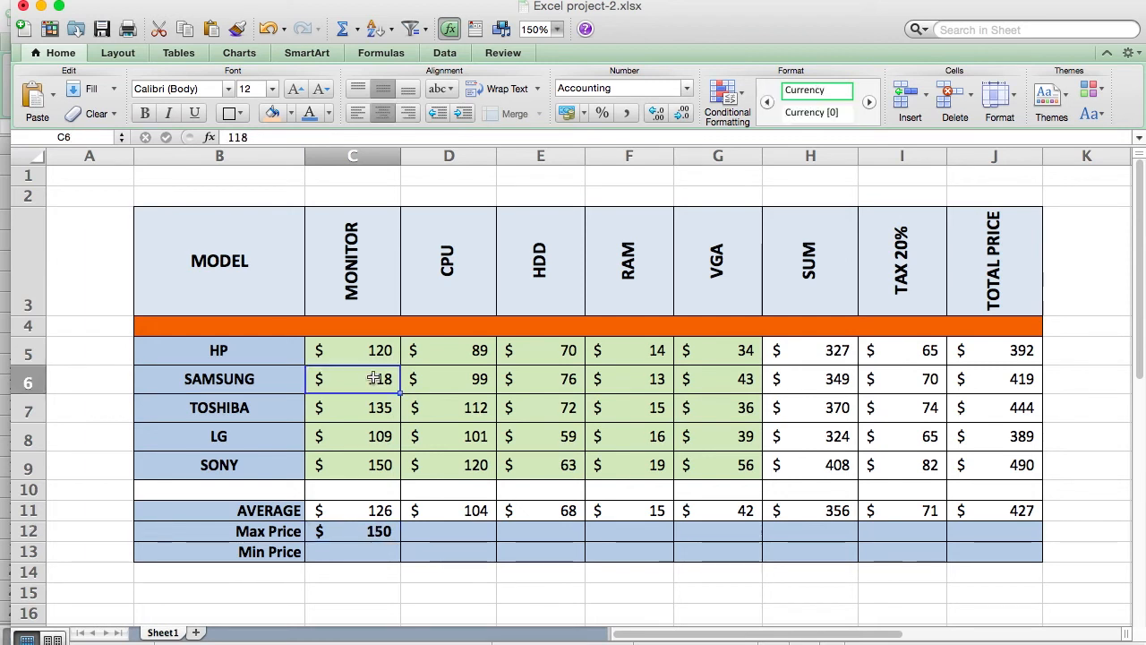
{"action": "double_click", "coordinate": [373, 379]}
{"action": "type", "text": "180"}
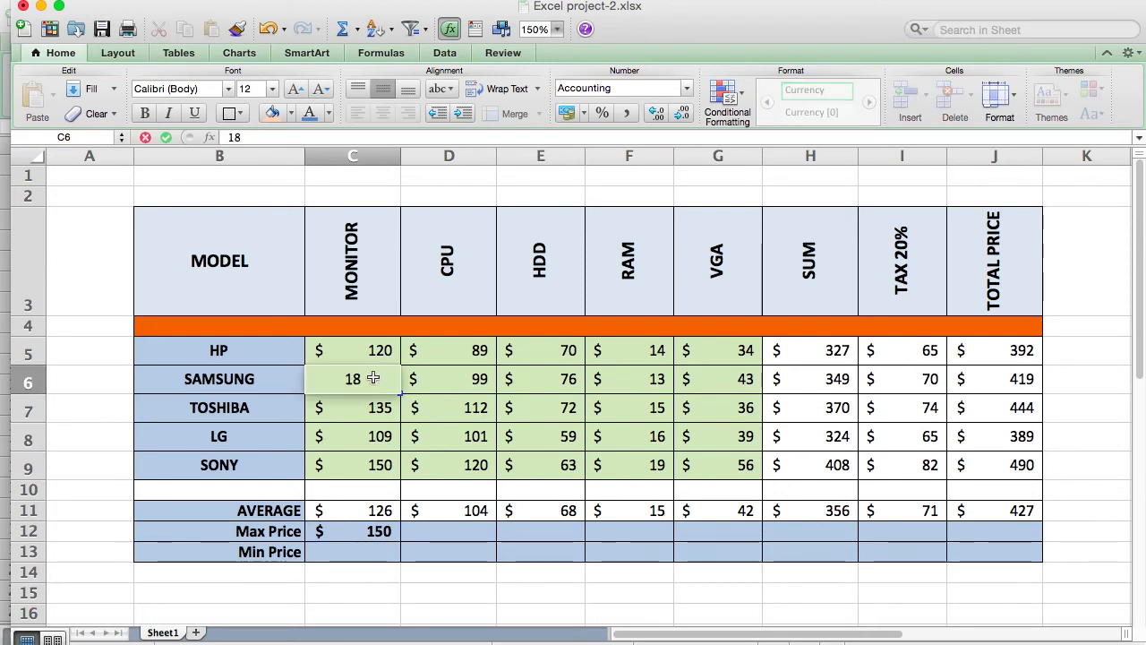
{"action": "key", "text": "Return"}
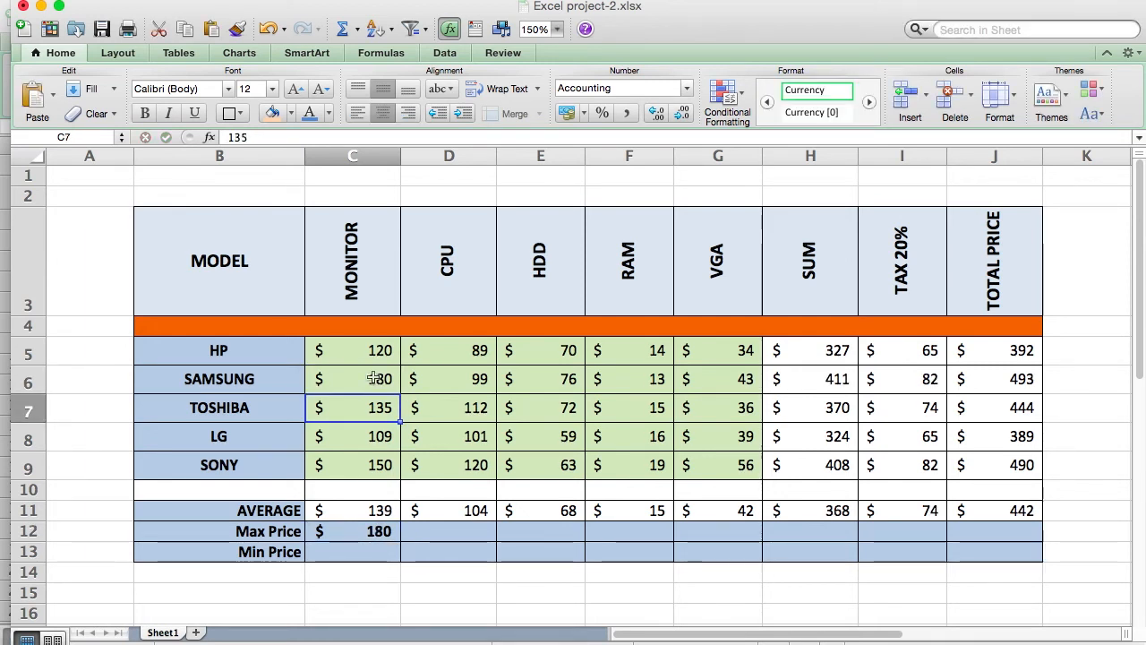
{"action": "left_click", "coordinate": [376, 531]}
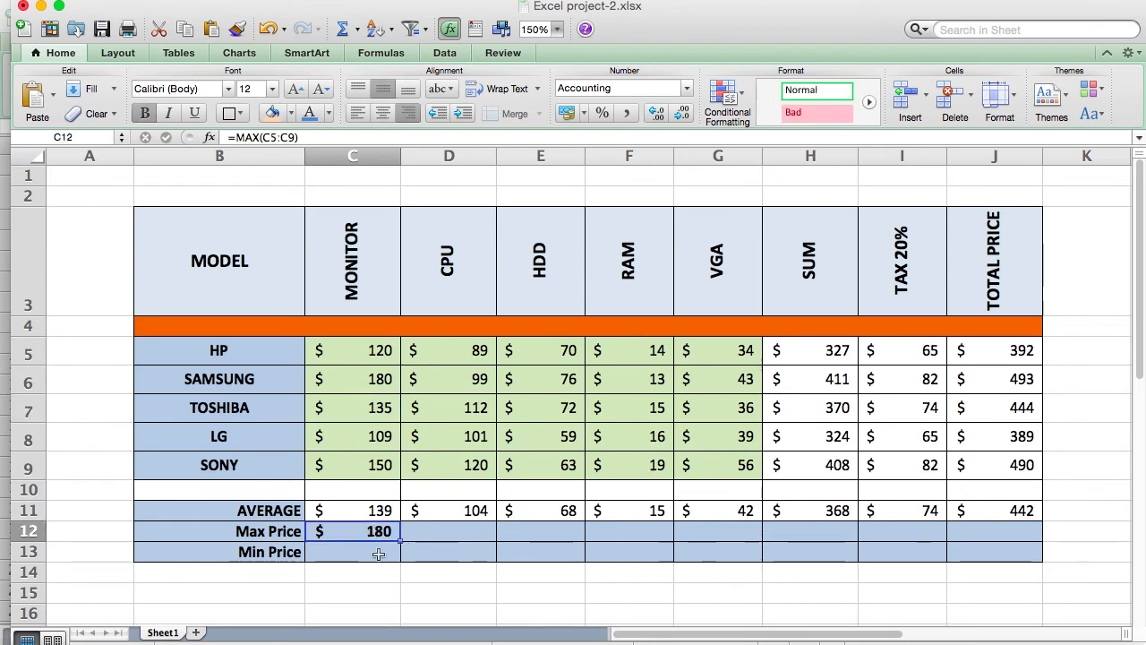
Step: Calculate the MONITOR column's Min Price in C13 with the formula =MIN(C5:C9)
{"action": "left_click", "coordinate": [376, 553]}
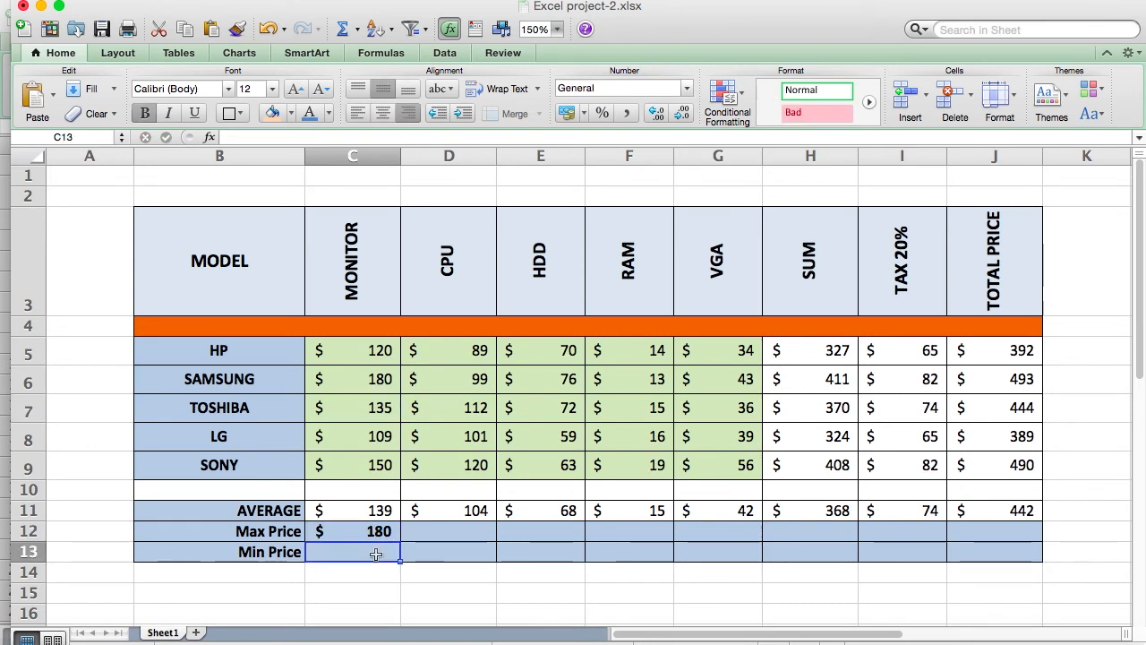
{"action": "type", "text": "=min"}
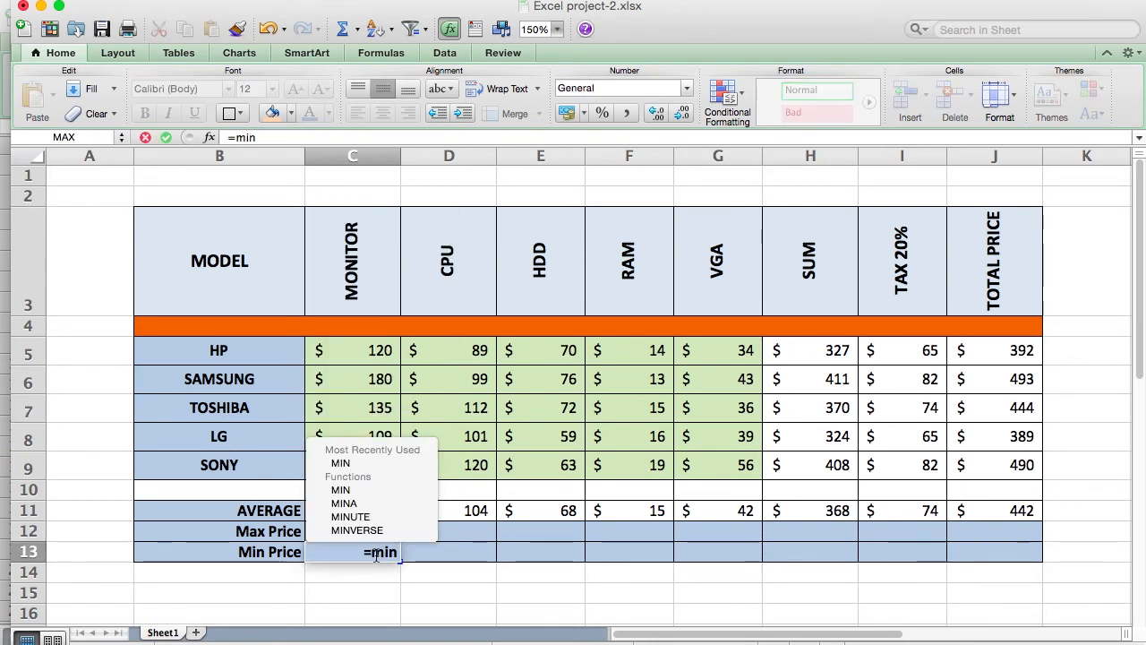
{"action": "type", "text": "("}
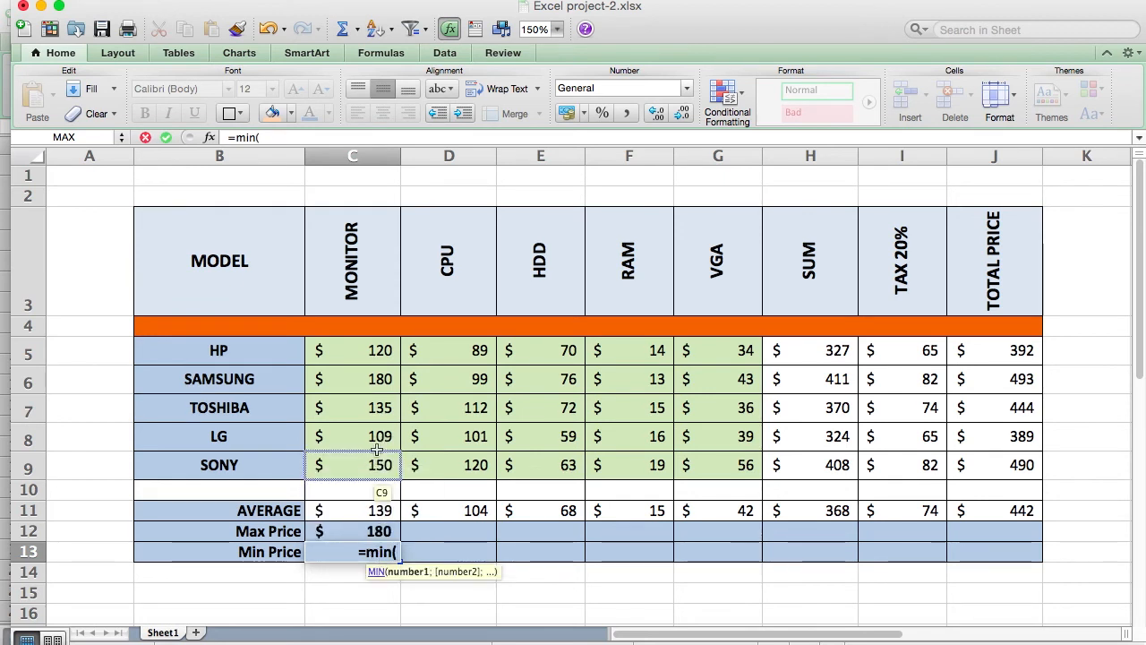
{"action": "left_click_drag", "start_coordinate": [366, 352], "coordinate": [374, 461]}
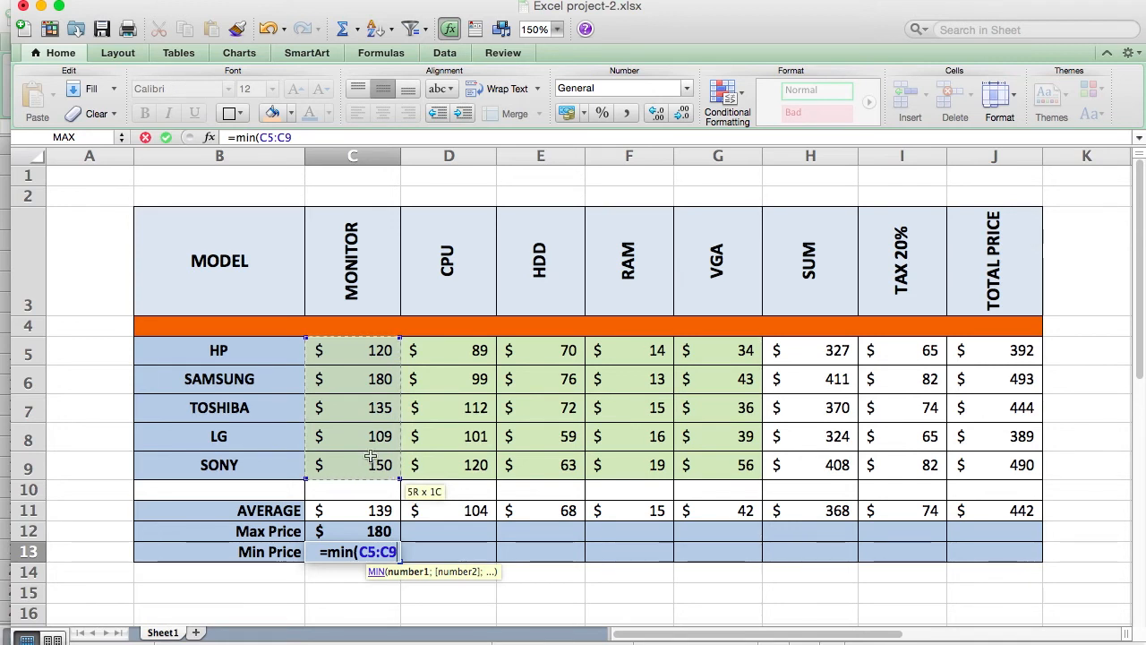
{"action": "type", "text": ")"}
{"action": "key", "text": "Return"}
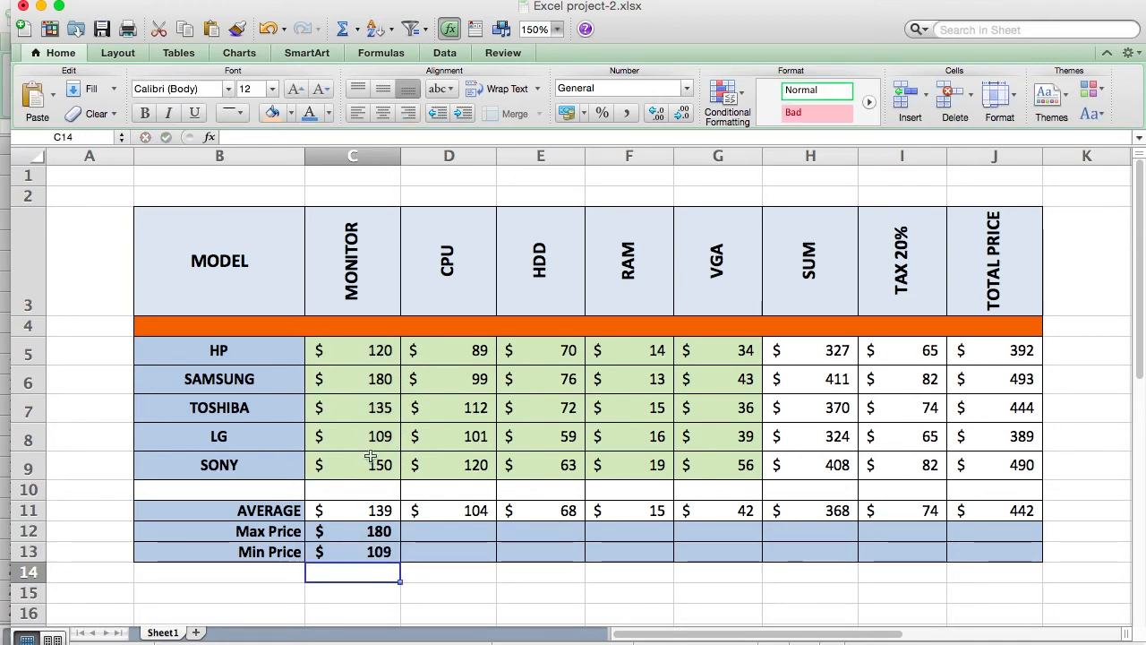
Step: Fill the MONITOR column's Max Price formula from C12 across the row through the TOTAL PRICE column (J12)
{"action": "left_click", "coordinate": [374, 531]}
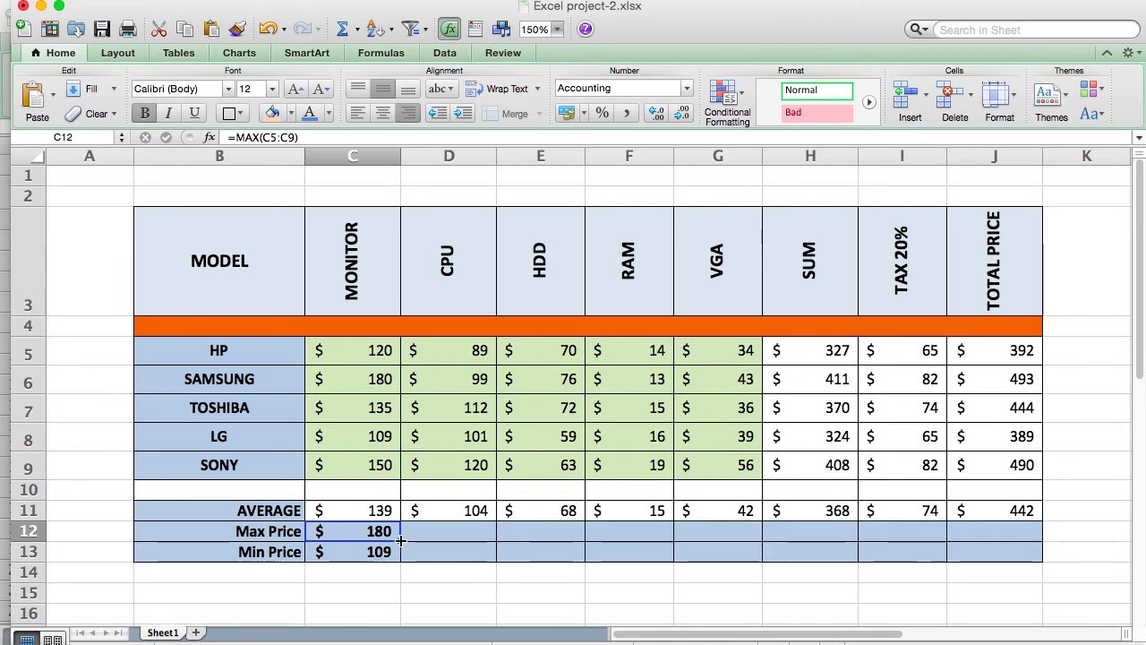
{"action": "left_click_drag", "start_coordinate": [401, 541], "coordinate": [918, 536]}
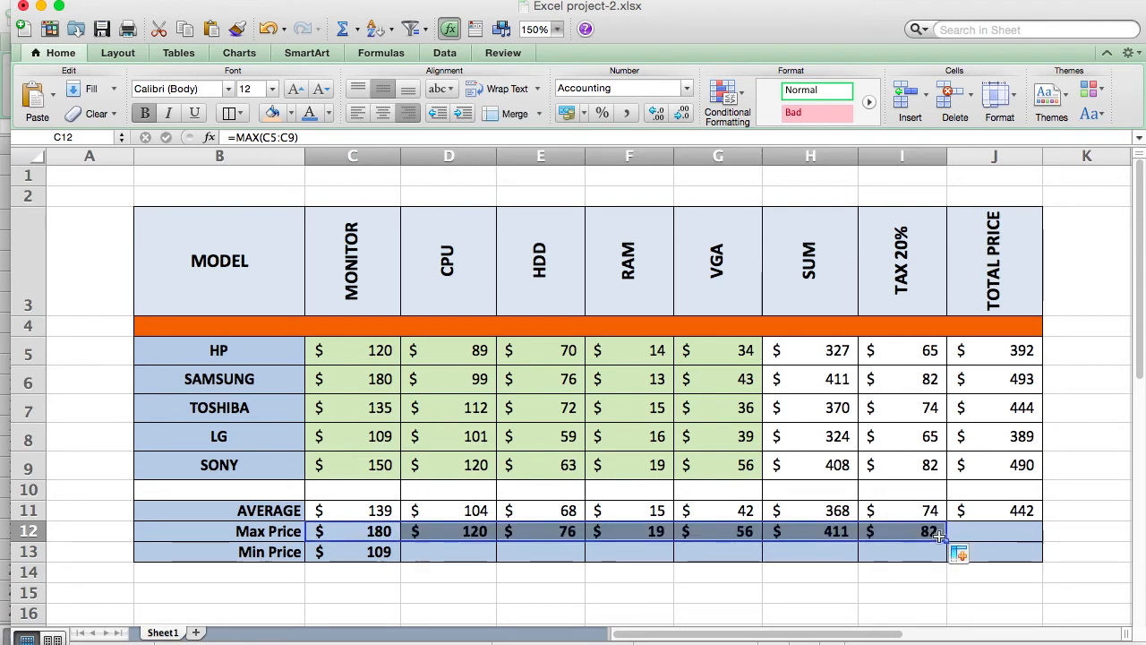
{"action": "left_click", "coordinate": [958, 554]}
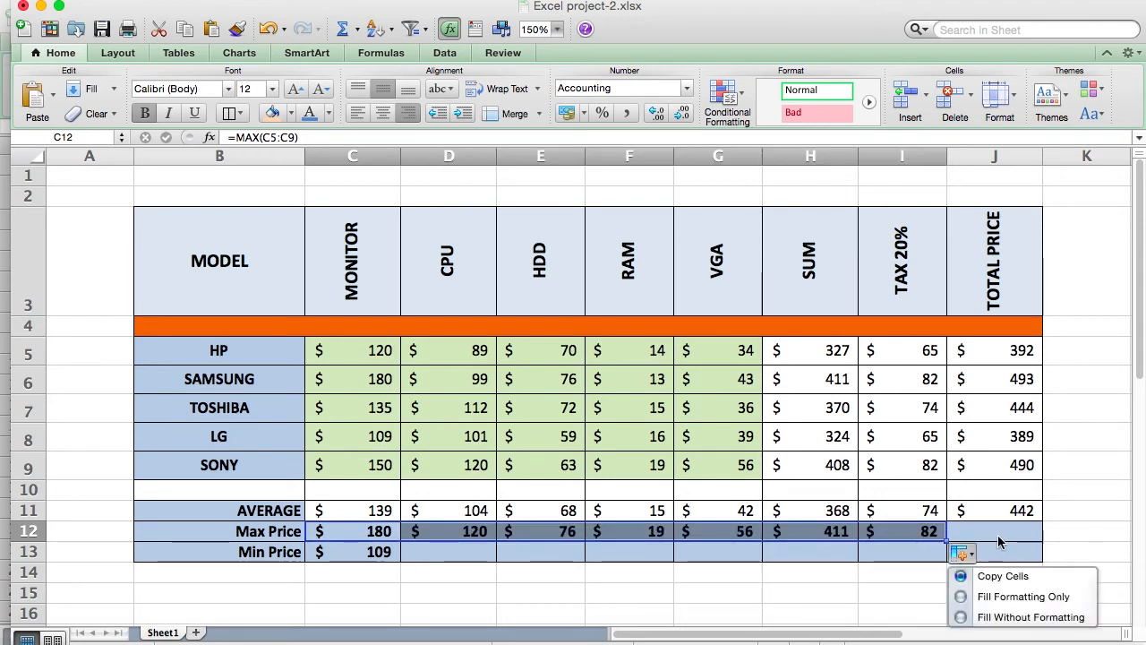
{"action": "left_click", "coordinate": [934, 550]}
{"action": "left_click_drag", "start_coordinate": [946, 541], "coordinate": [993, 542]}
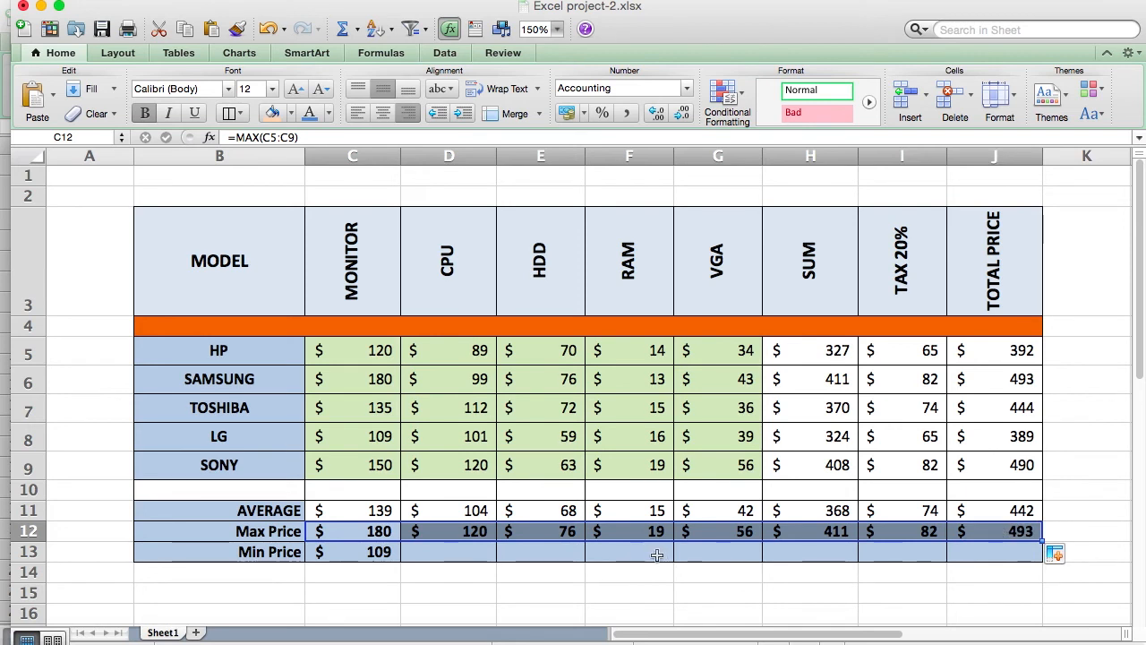
Step: Fill the MONITOR column's Min Price formula from C13 across the row through the TOTAL PRICE column (J13)
{"action": "left_click", "coordinate": [380, 552]}
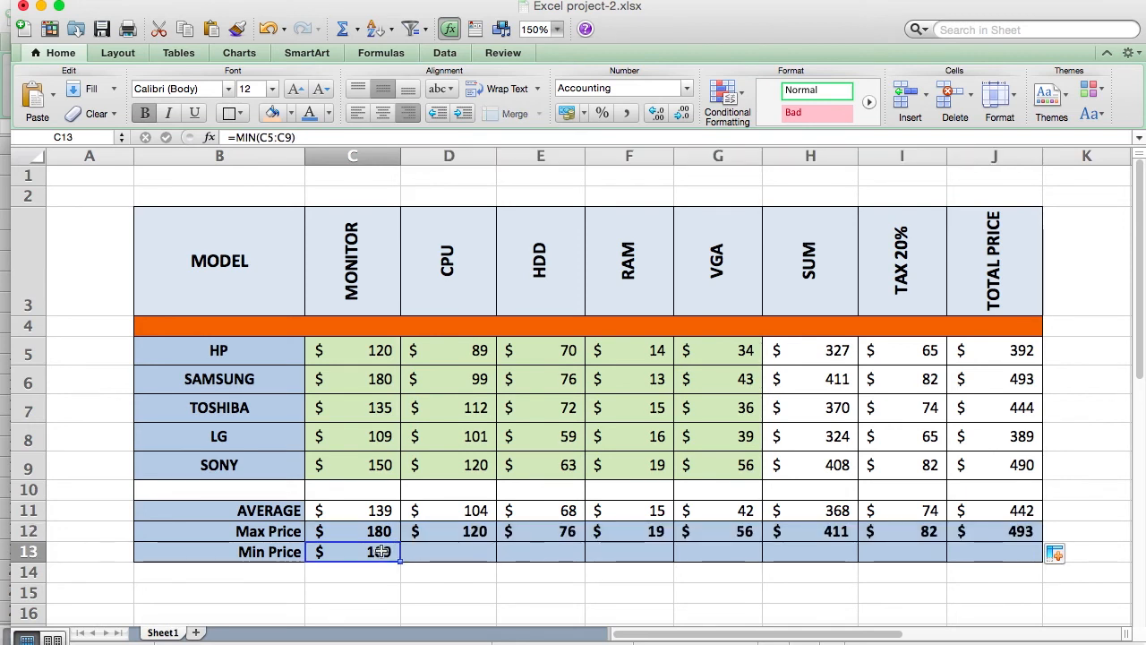
{"action": "left_click_drag", "start_coordinate": [412, 573], "coordinate": [741, 537]}
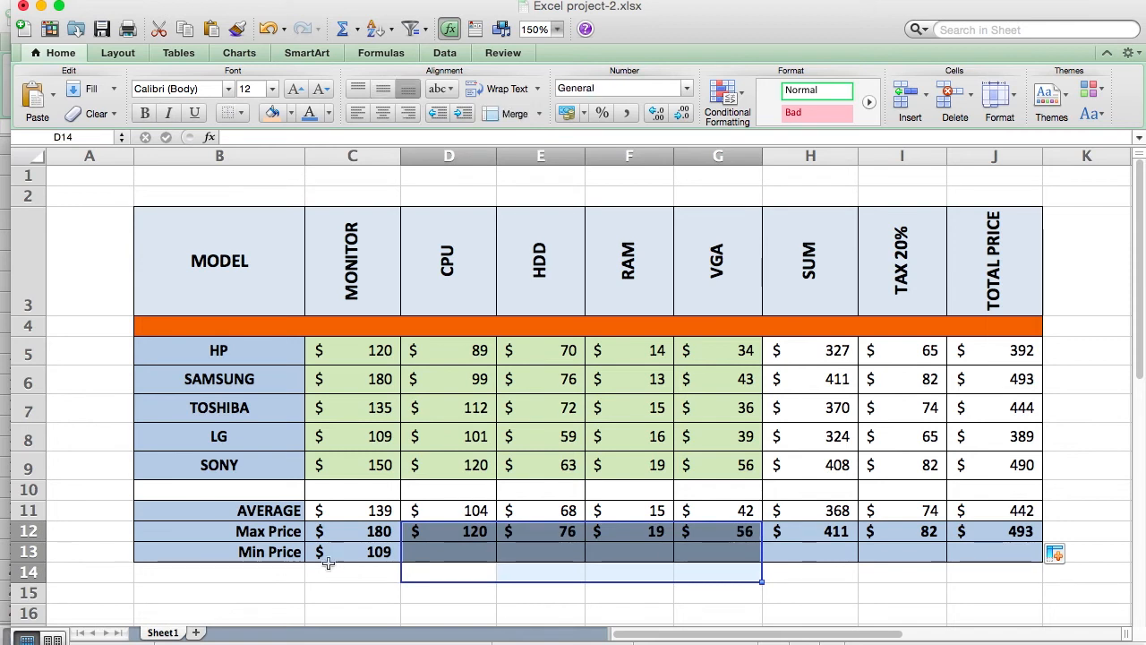
{"action": "left_click", "coordinate": [357, 550]}
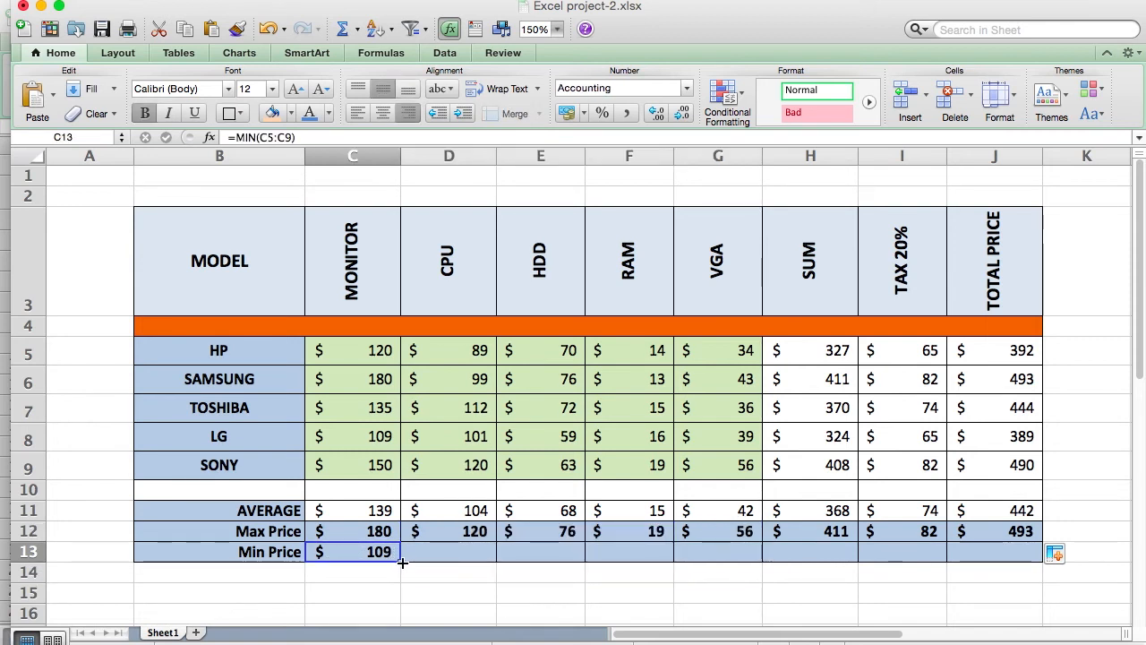
{"action": "left_click_drag", "start_coordinate": [403, 564], "coordinate": [942, 553]}
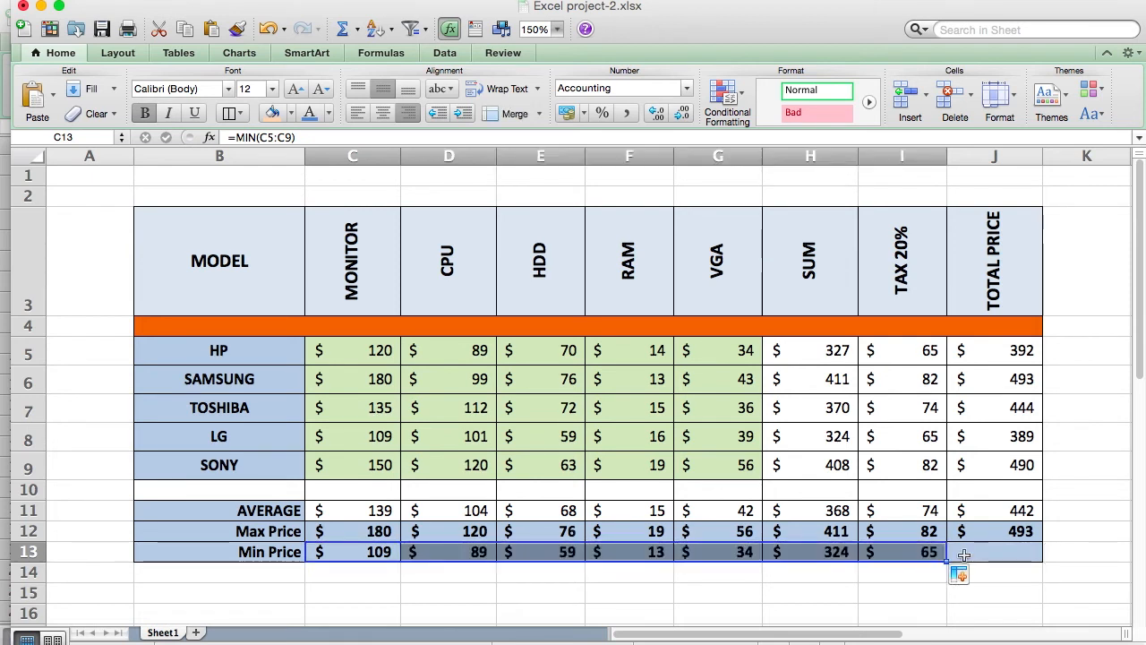
{"action": "left_click_drag", "start_coordinate": [946, 561], "coordinate": [1015, 555]}
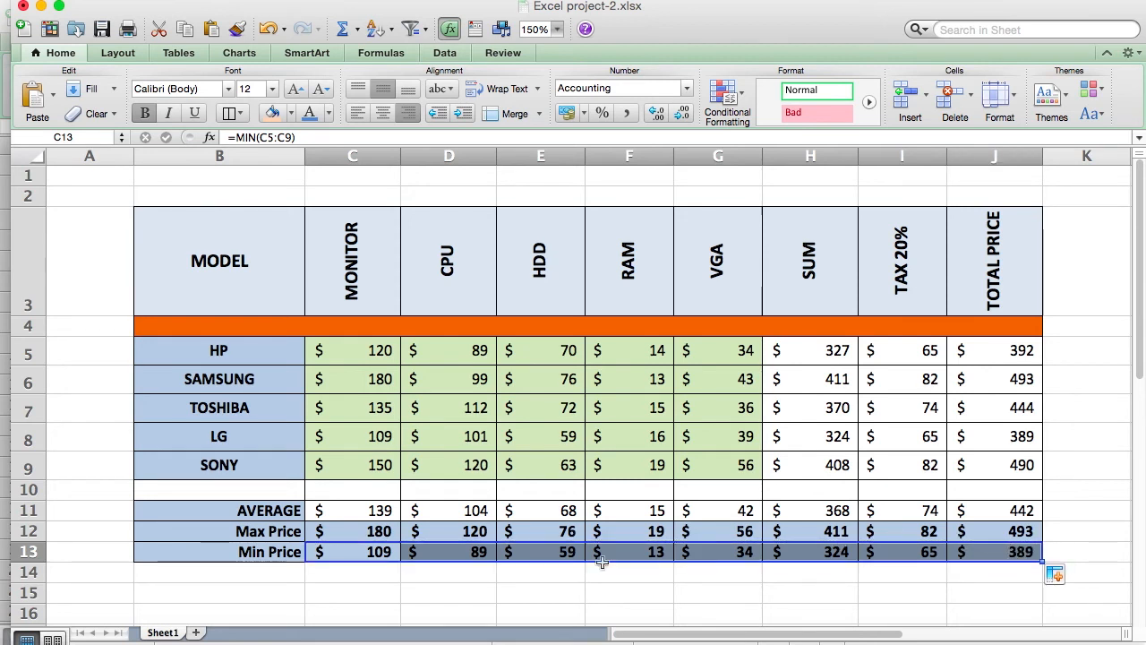
Step: Check the filled Min Price formulas in the HDD and RAM columns and the Max Price formula in the SUM column
{"action": "left_click", "coordinate": [568, 437]}
{"action": "left_click", "coordinate": [571, 553]}
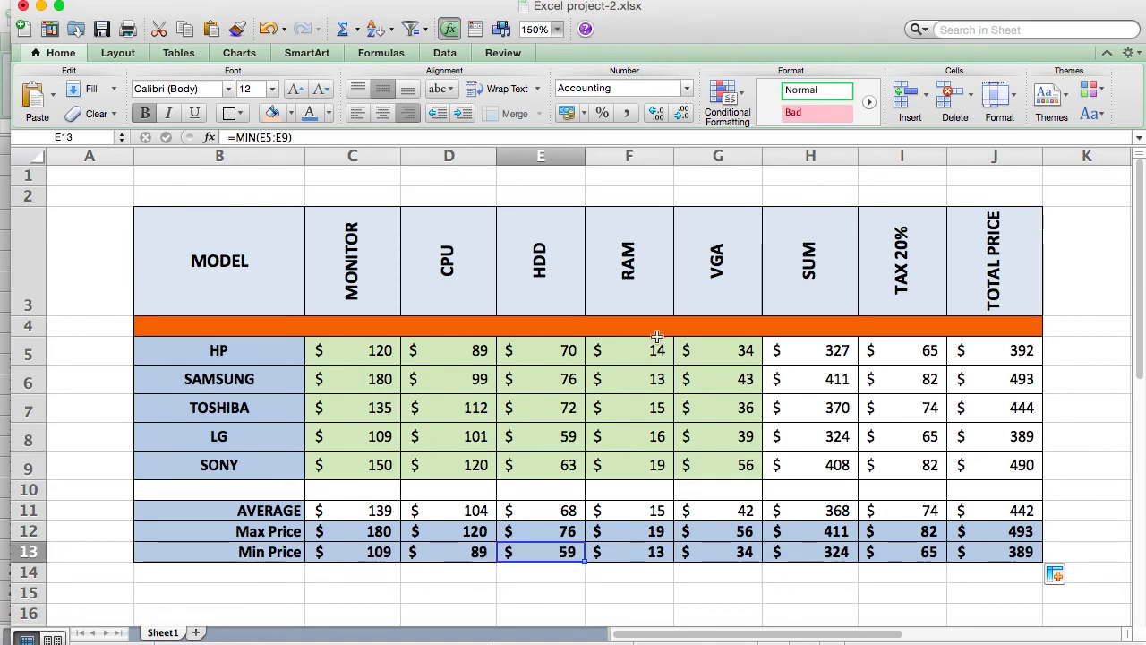
{"action": "left_click", "coordinate": [660, 556]}
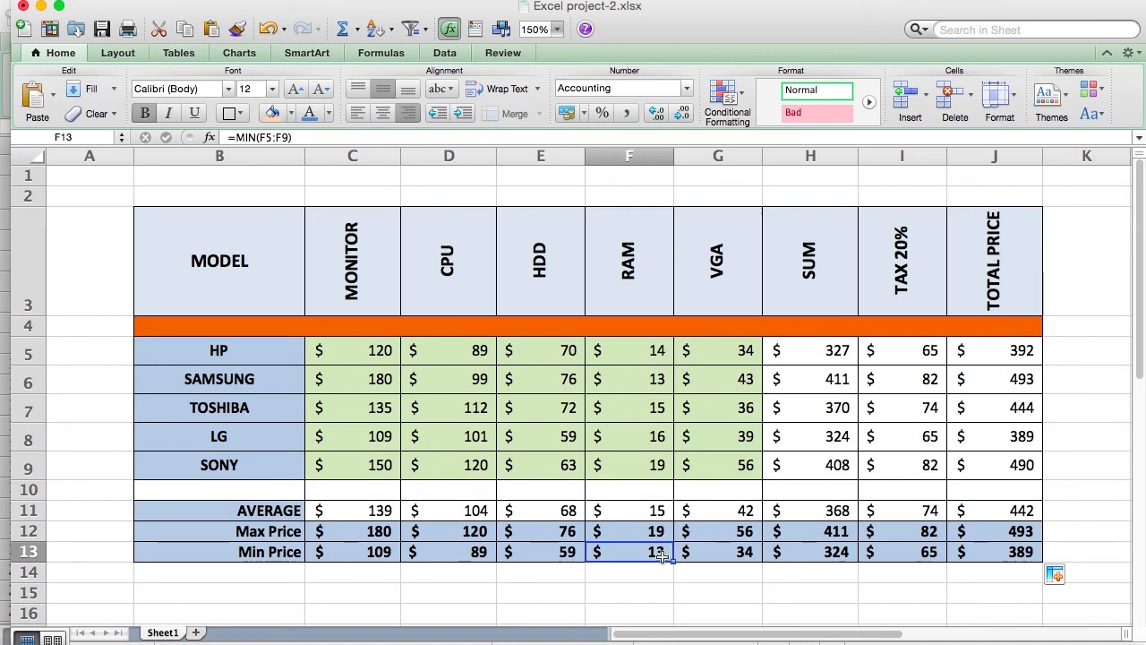
{"action": "left_click", "coordinate": [840, 532]}
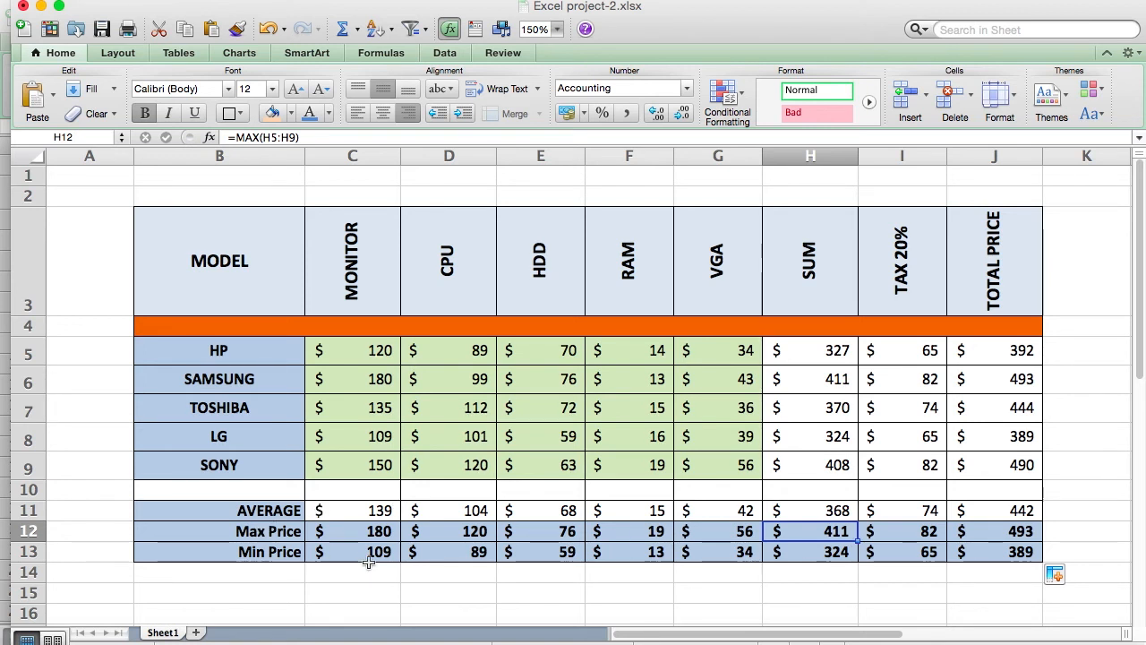
Step: Review the table's price entries, highlighting the number block C5:J9 and the table from B3 through J9
{"action": "left_click_drag", "start_coordinate": [356, 353], "coordinate": [718, 380]}
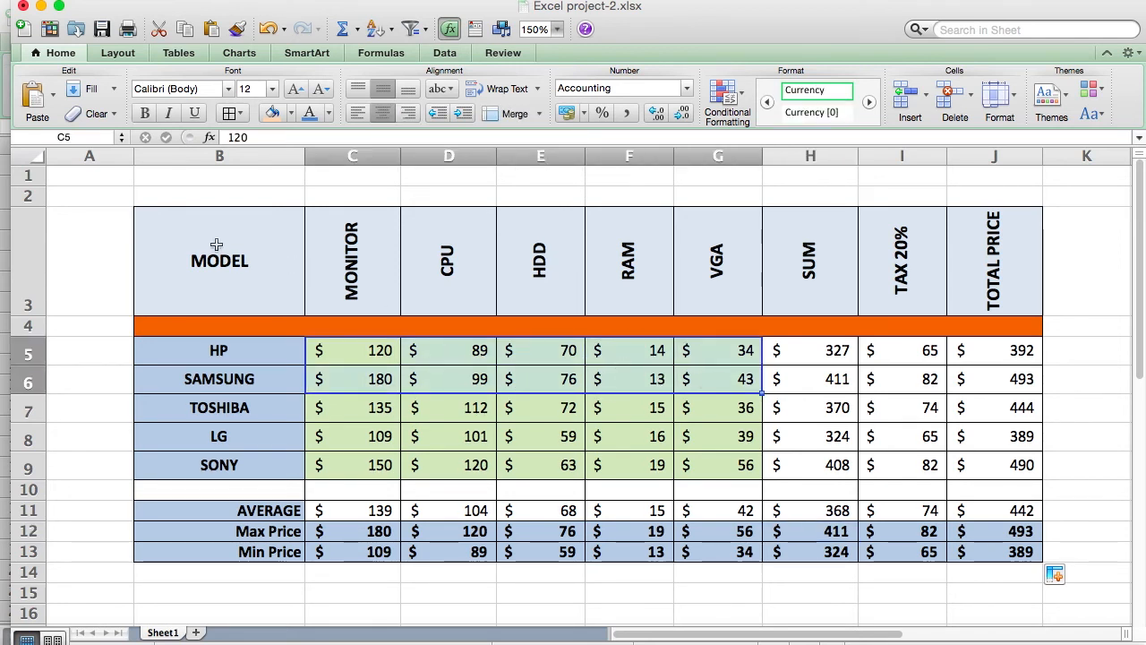
{"action": "left_click_drag", "start_coordinate": [358, 344], "coordinate": [555, 346]}
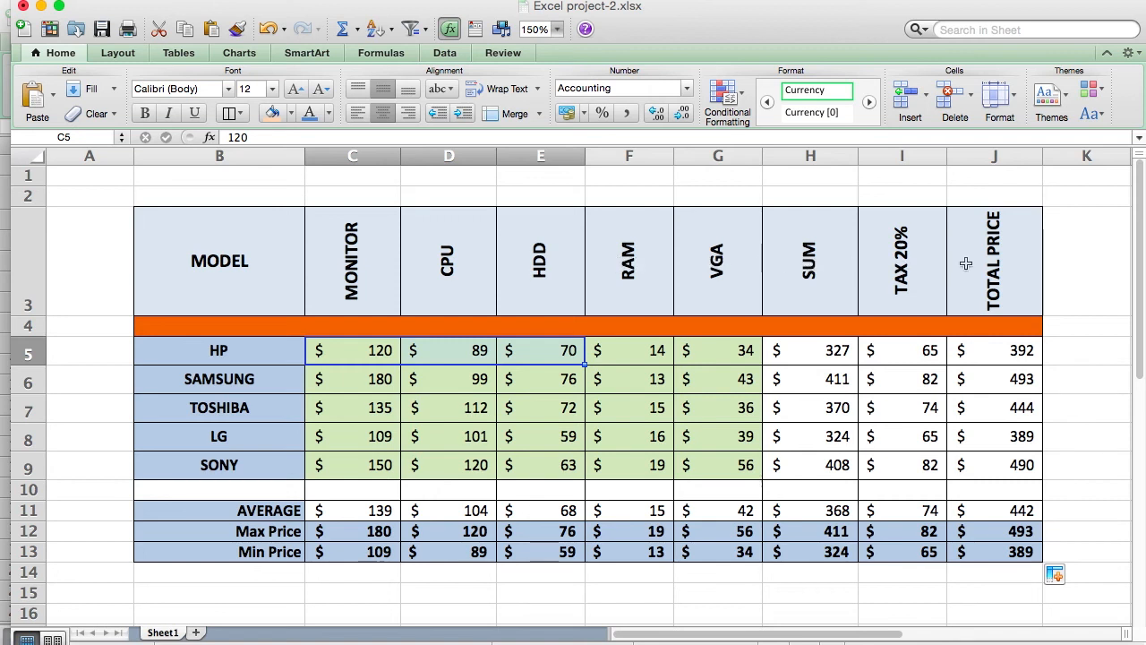
{"action": "left_click", "coordinate": [373, 468]}
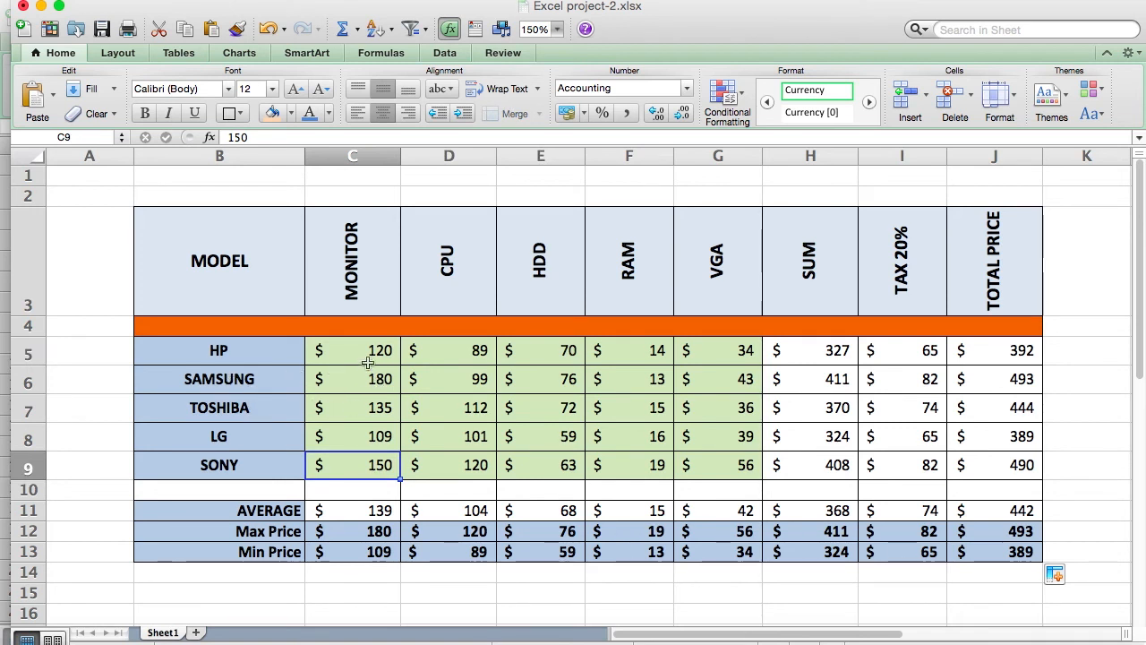
{"action": "left_click_drag", "start_coordinate": [363, 349], "coordinate": [975, 460]}
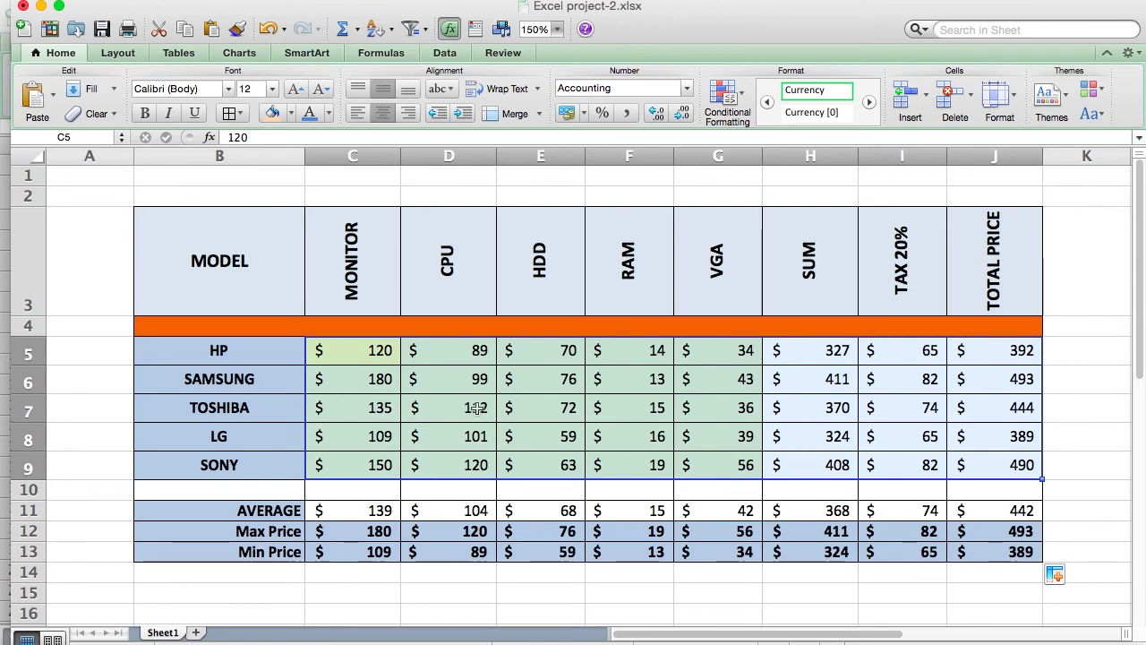
{"action": "left_click_drag", "start_coordinate": [186, 222], "coordinate": [641, 466]}
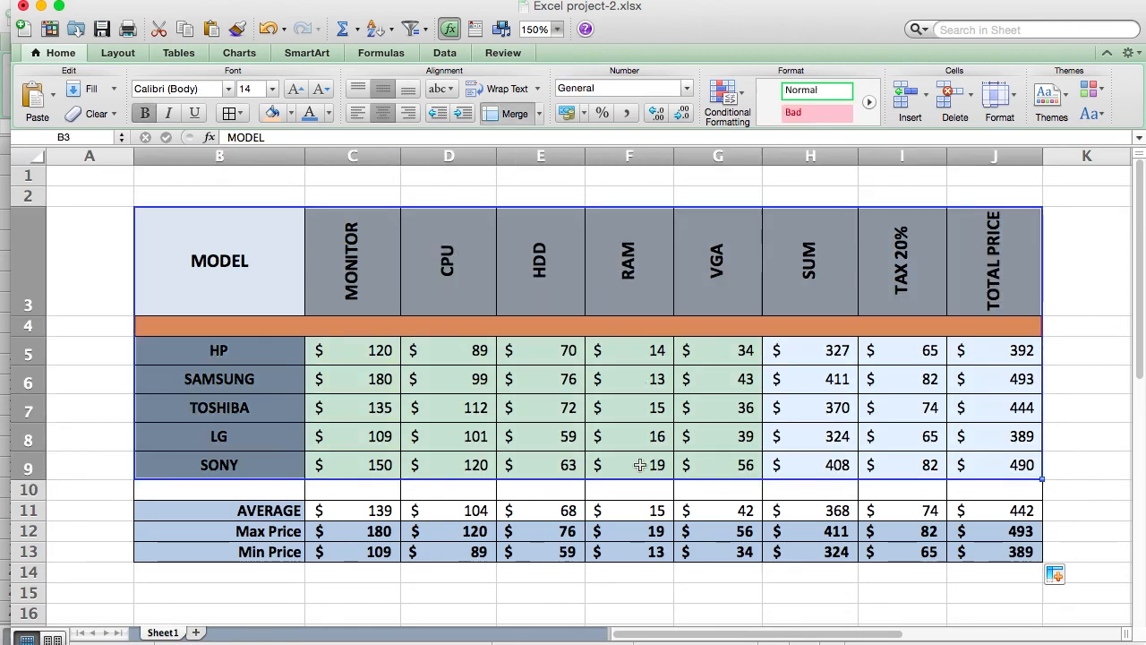
Step: Label B15 "count" and insert the Count Numbers function in C15 over the whole table as =COUNT(B3:J13)
{"action": "left_click", "coordinate": [243, 593]}
{"action": "type", "text": "count"}
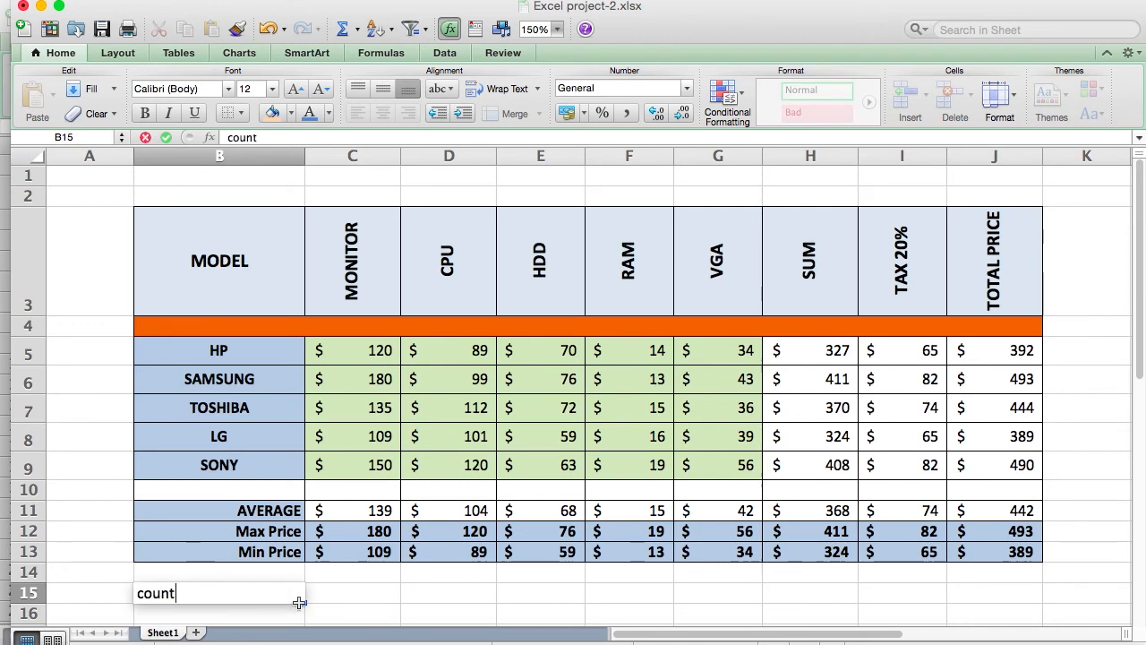
{"action": "left_click", "coordinate": [355, 594]}
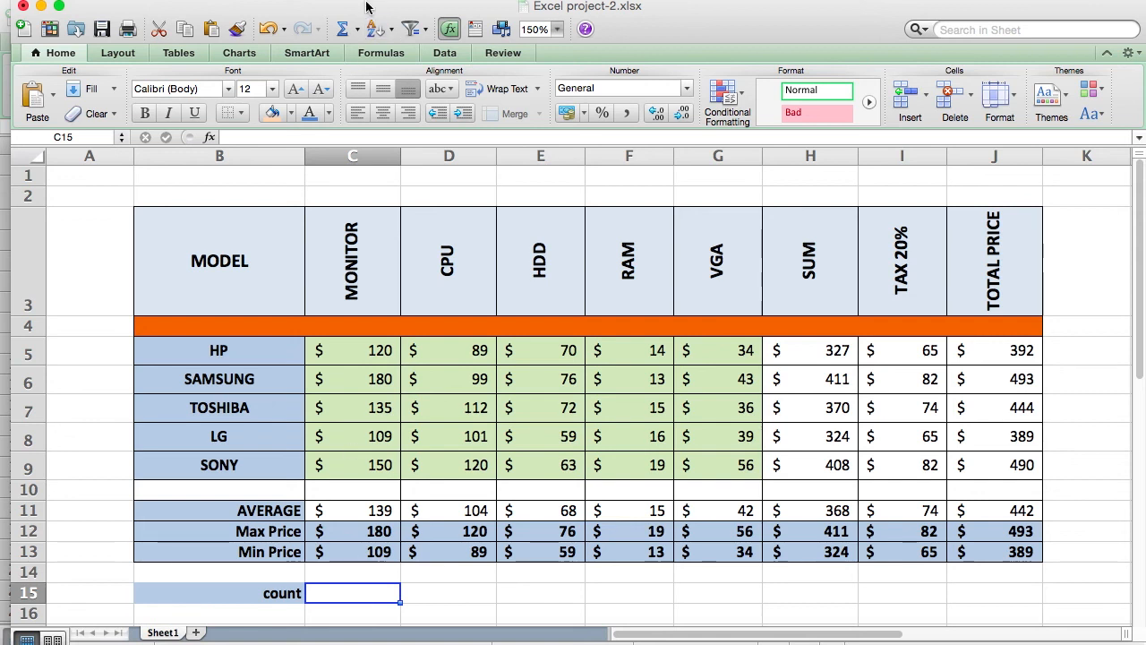
{"action": "left_click", "coordinate": [359, 31]}
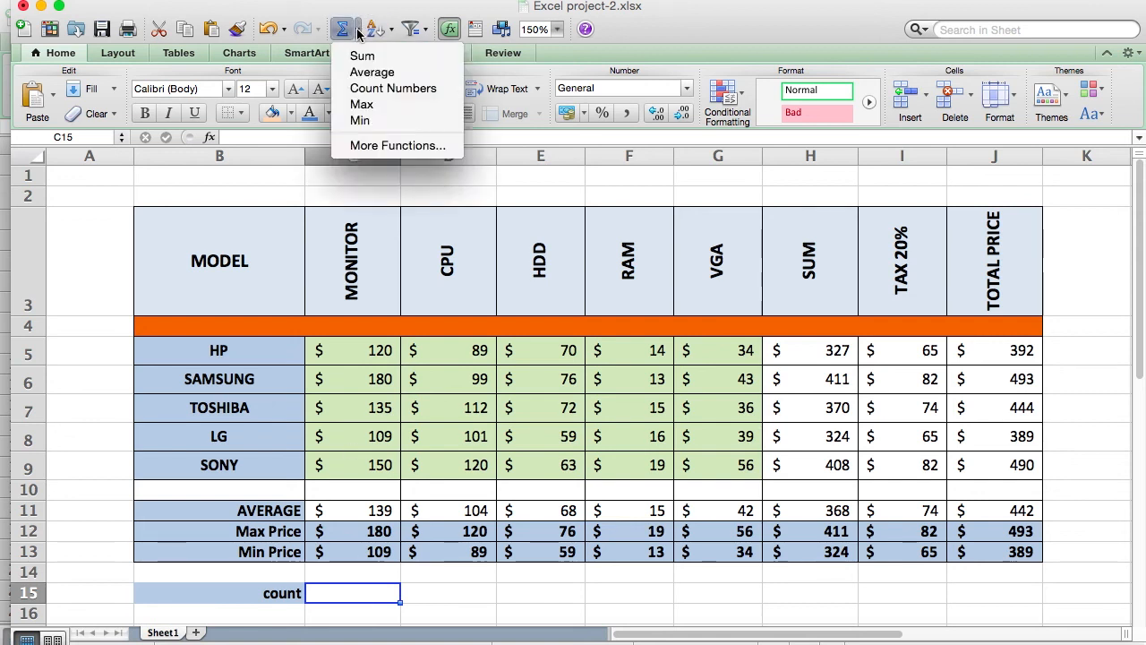
{"action": "left_click", "coordinate": [379, 90]}
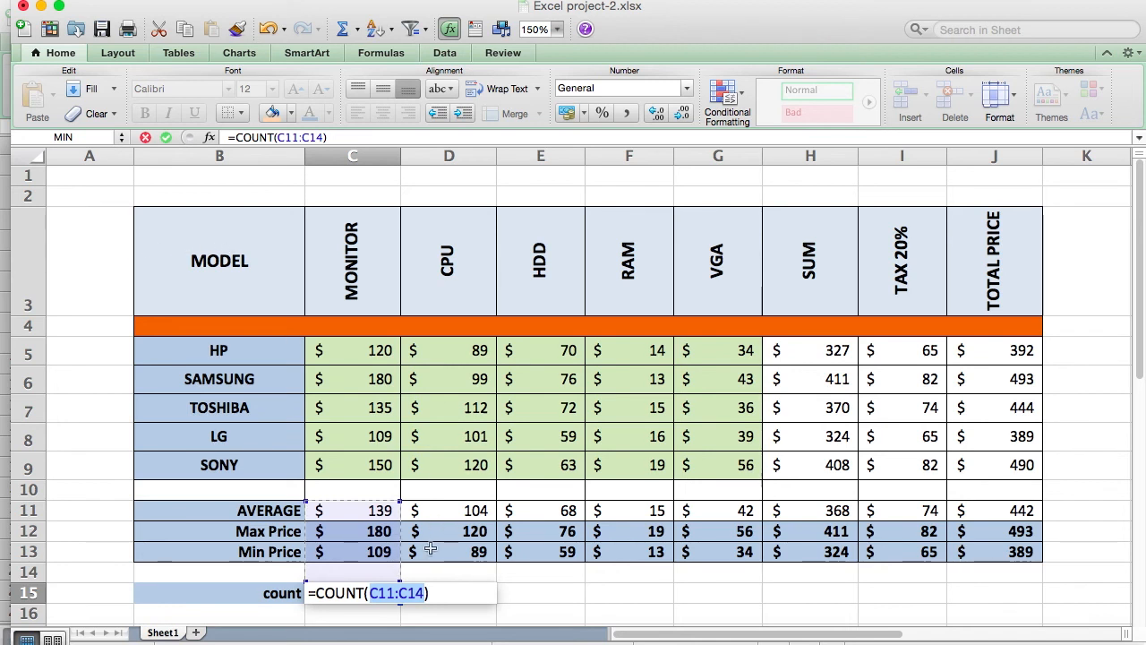
{"action": "left_click", "coordinate": [190, 229]}
{"action": "left_click_drag", "start_coordinate": [367, 275], "coordinate": [991, 561]}
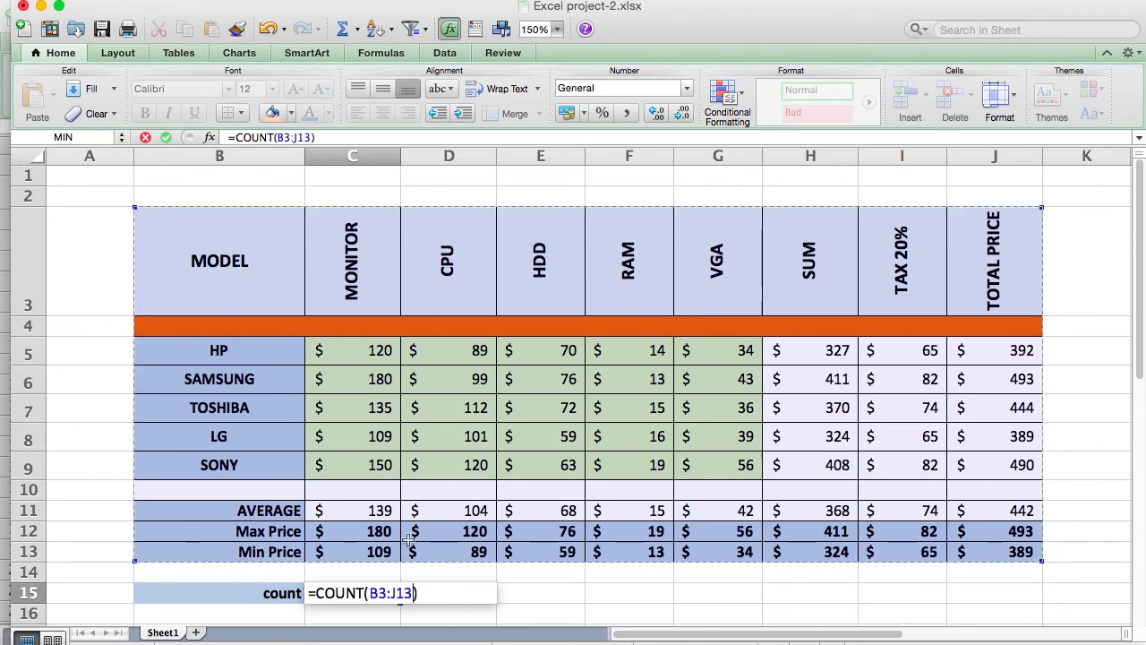
{"action": "key", "text": "Return"}
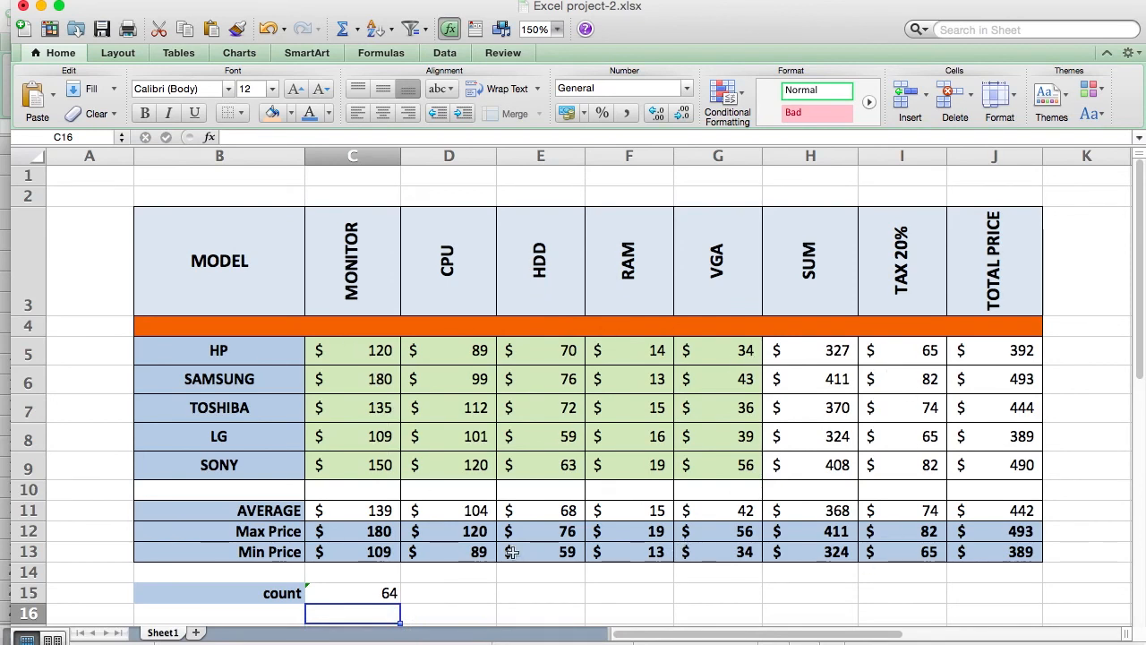
Step: Replace the RAM header in F3 with 90 to test the count formula in C15, and undo the replacement
{"action": "left_click", "coordinate": [634, 294]}
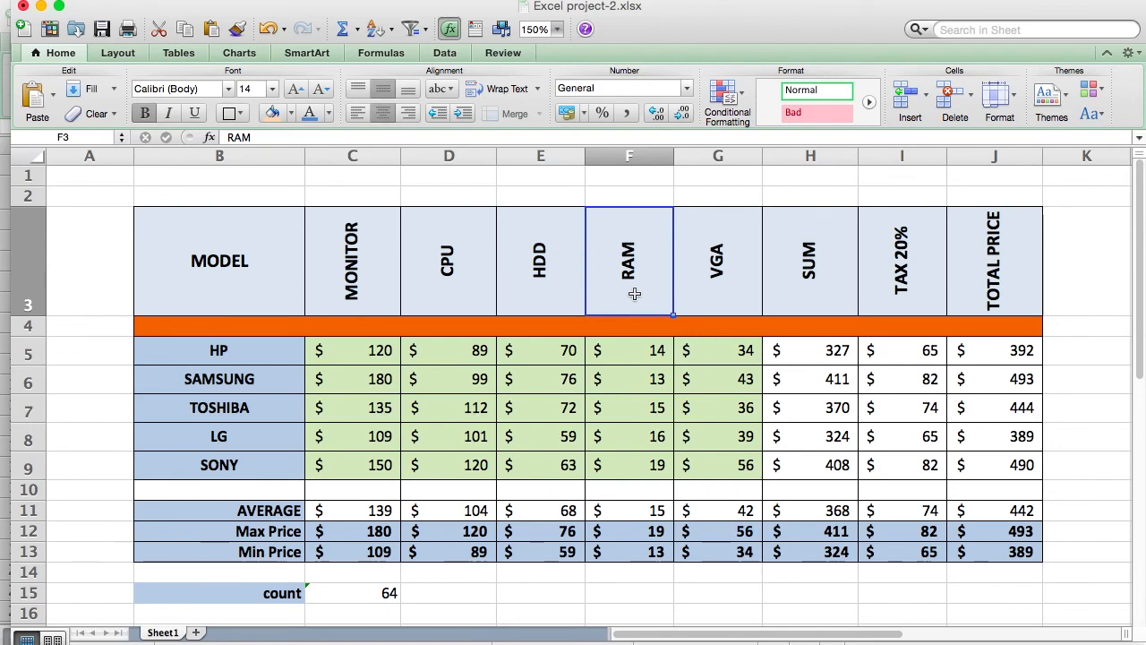
{"action": "type", "text": "90"}
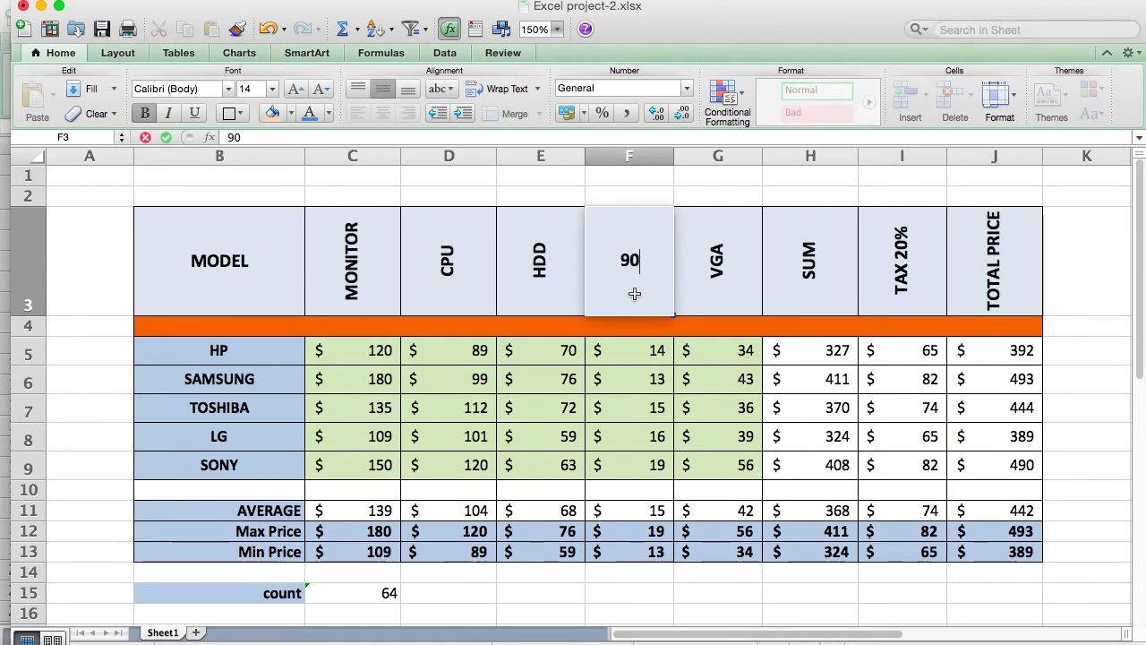
{"action": "key", "text": "Return"}
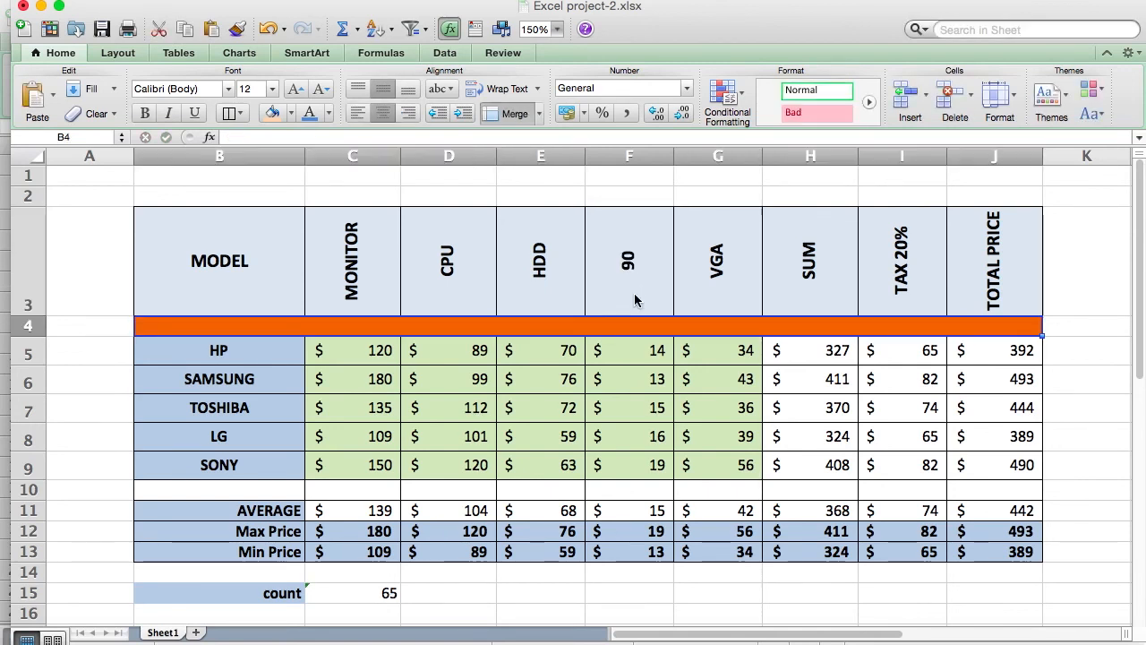
{"action": "left_click", "coordinate": [379, 594]}
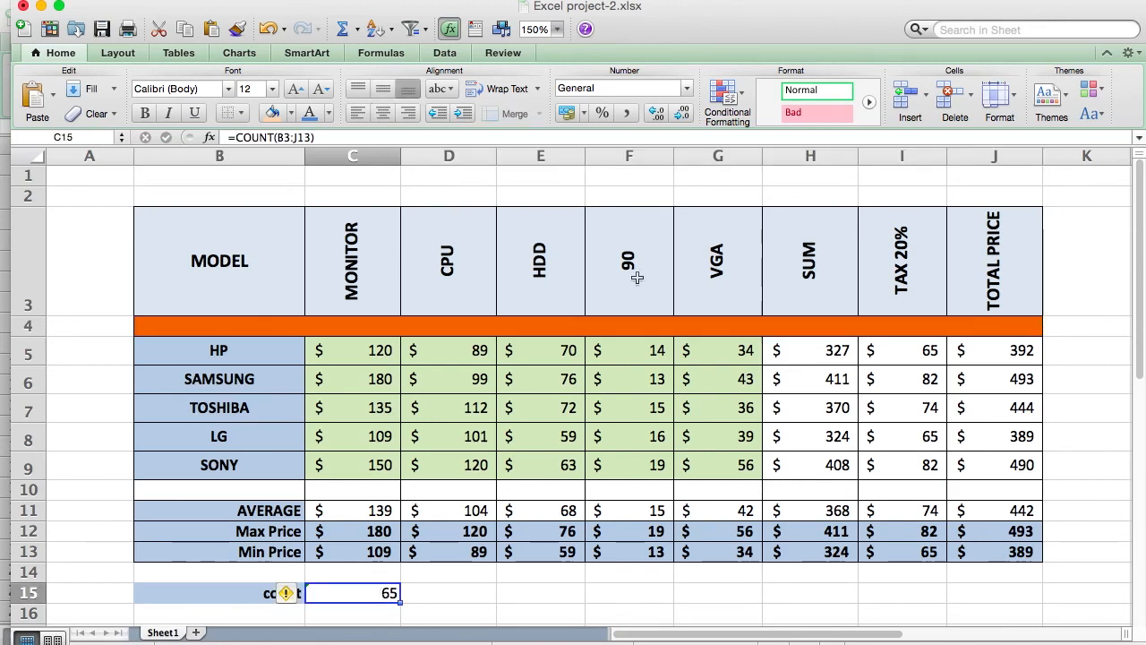
{"action": "key", "text": "super+z"}
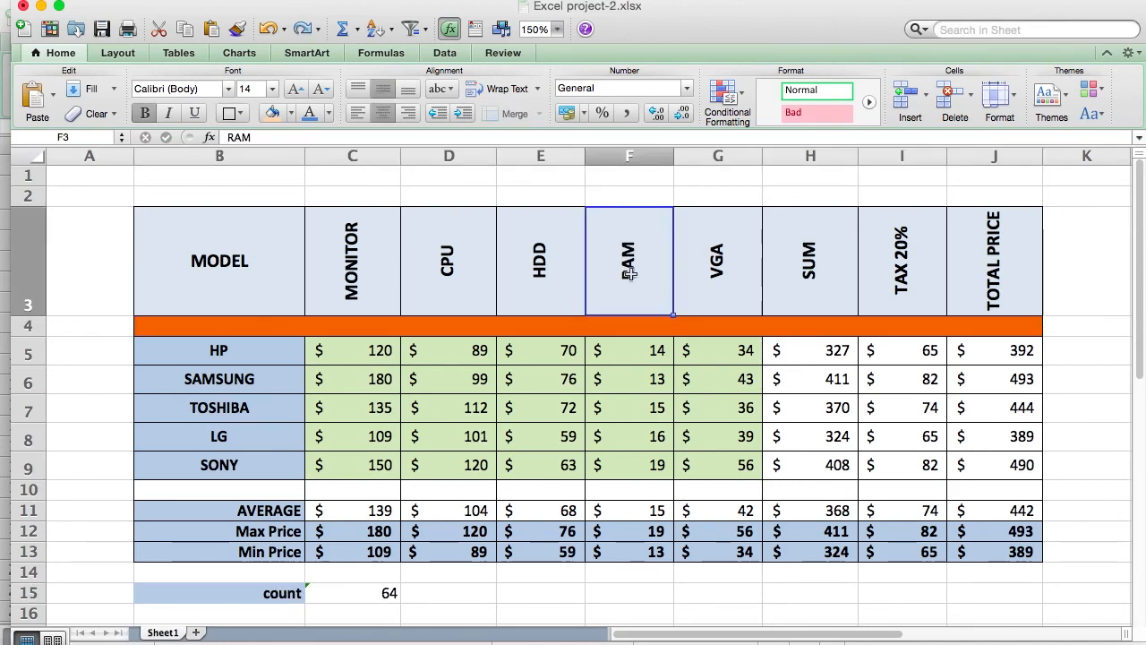
Step: Compare the HP and Samsung formulas in the SUM column, highlighting the cell range inside the SUM function of H6
{"action": "left_click", "coordinate": [441, 594]}
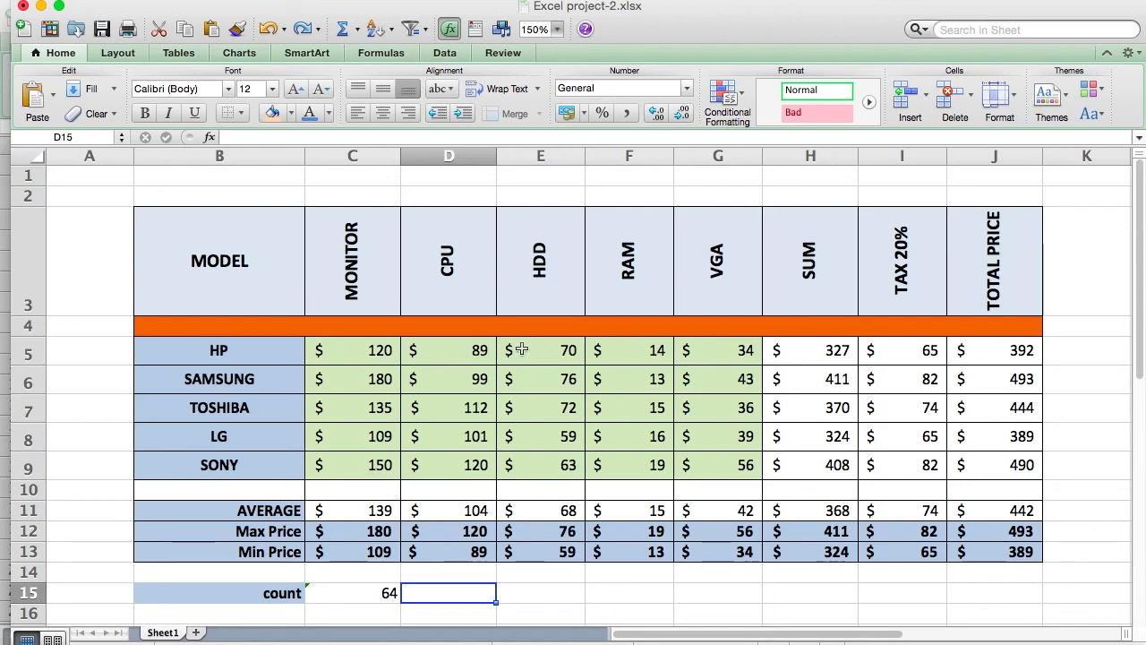
{"action": "left_click", "coordinate": [787, 356]}
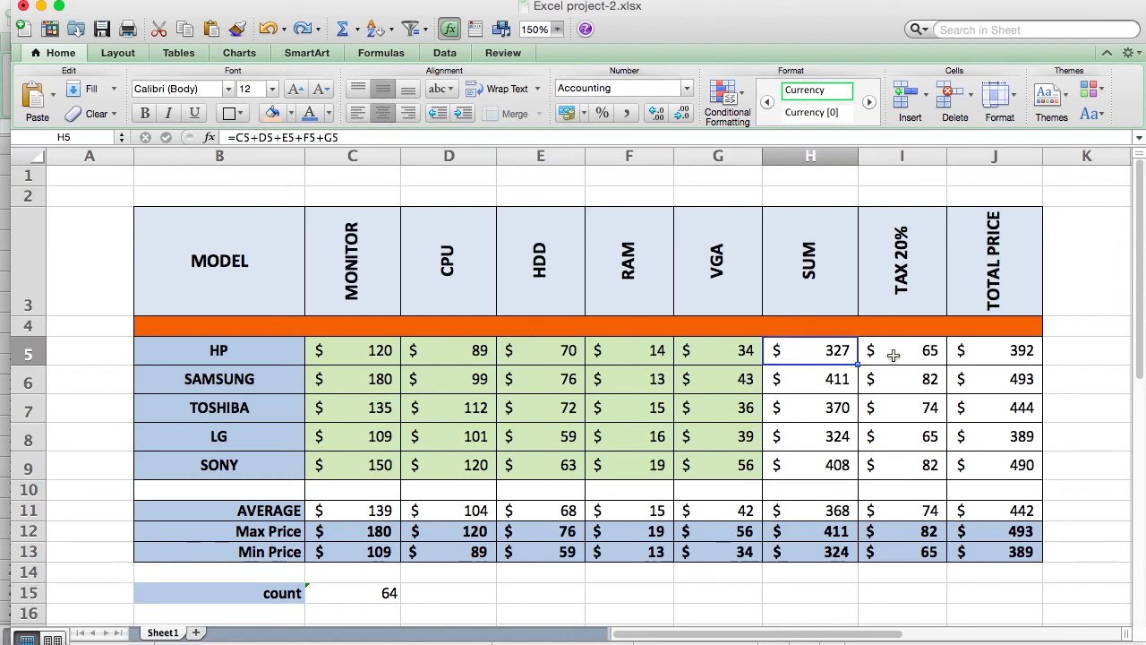
{"action": "left_click", "coordinate": [834, 380]}
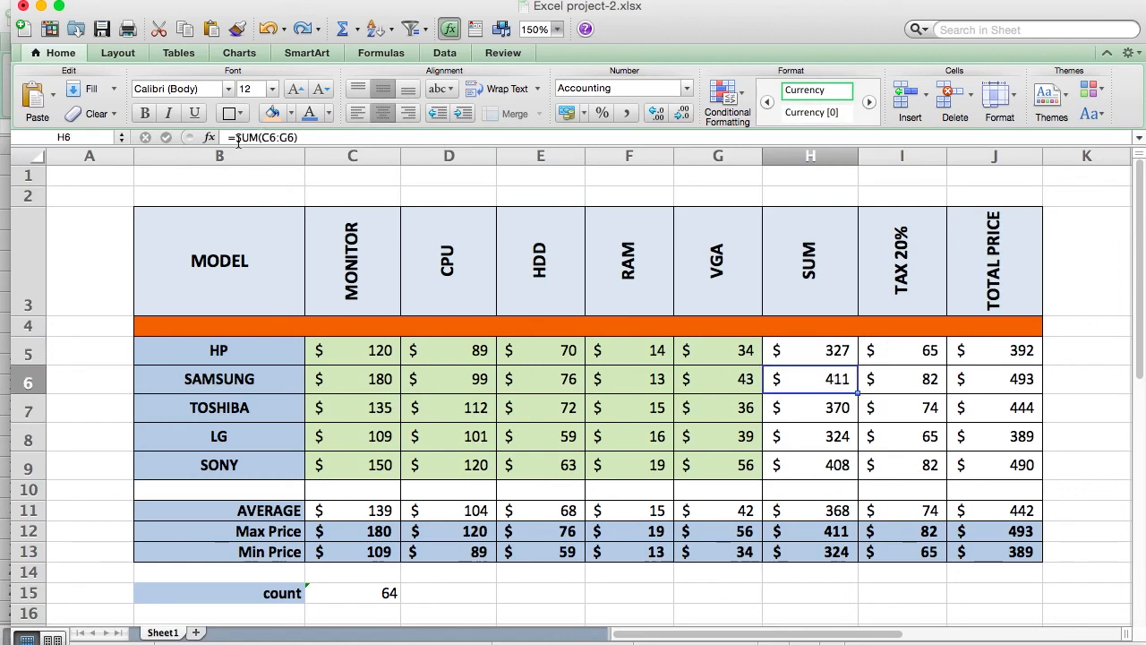
{"action": "left_click", "coordinate": [266, 136]}
{"action": "left_click_drag", "start_coordinate": [262, 136], "coordinate": [279, 136]}
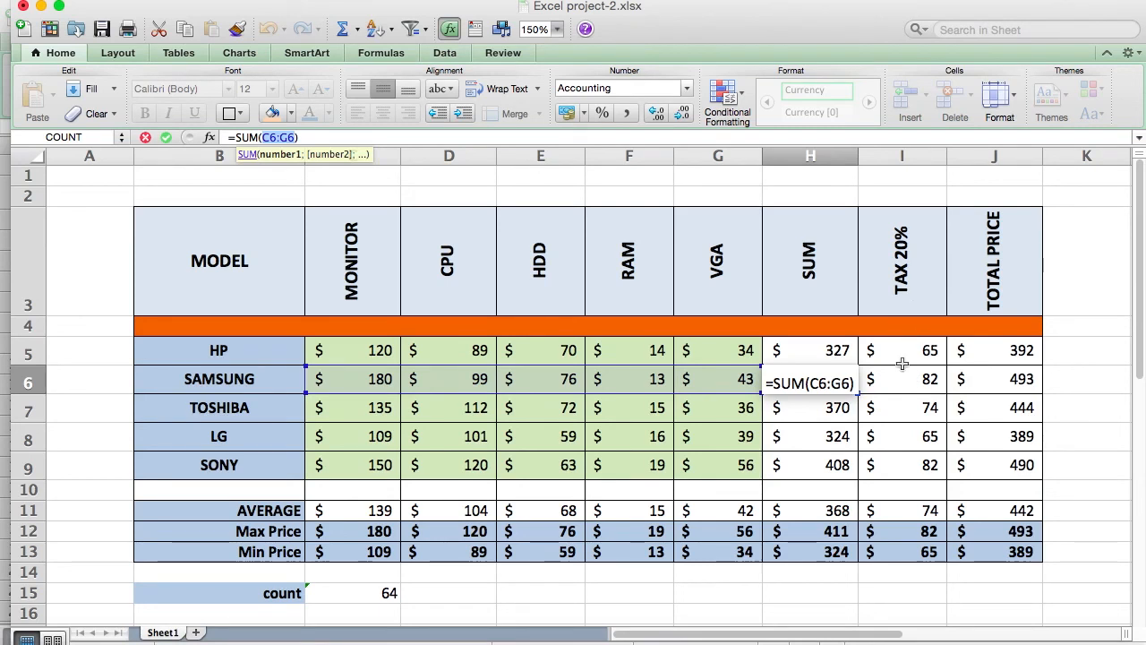
{"action": "key", "text": "Return"}
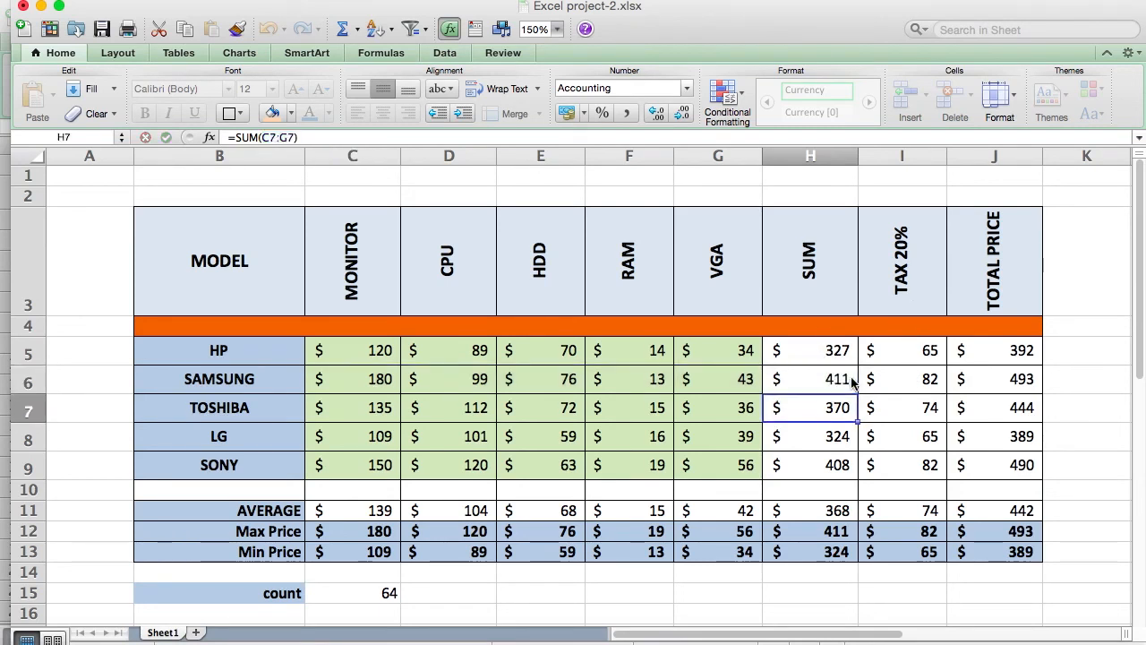
Step: Review the Samsung Total Price formula in J6, and the Average, Max Price, Min Price and count formulas in column C
{"action": "left_click", "coordinate": [1000, 382]}
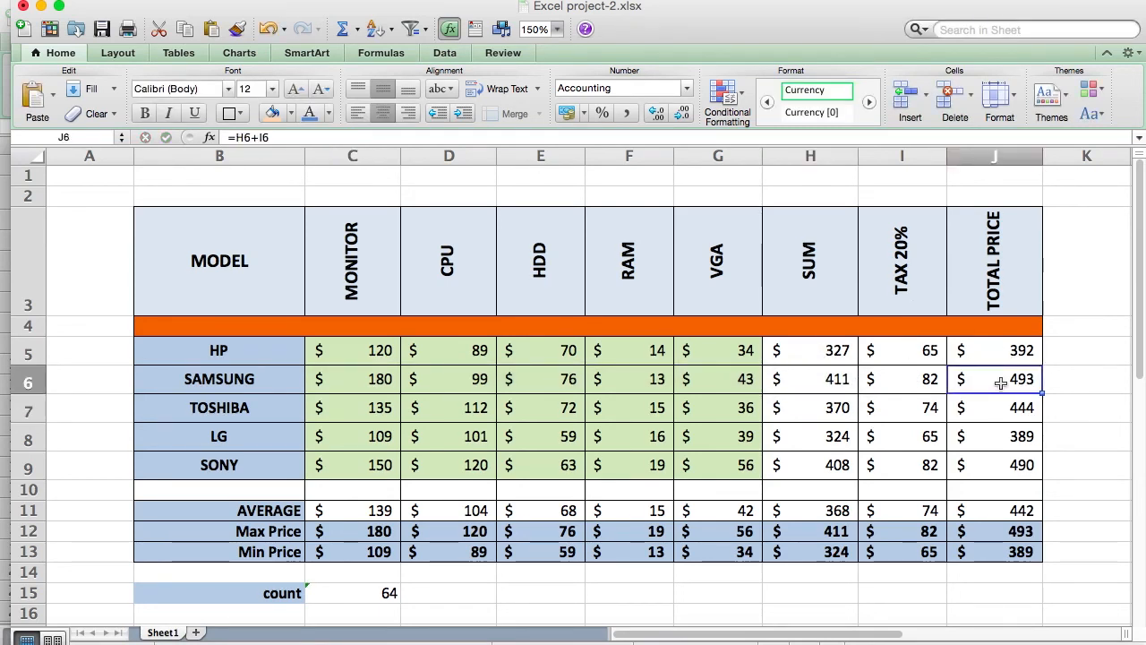
{"action": "left_click", "coordinate": [354, 511]}
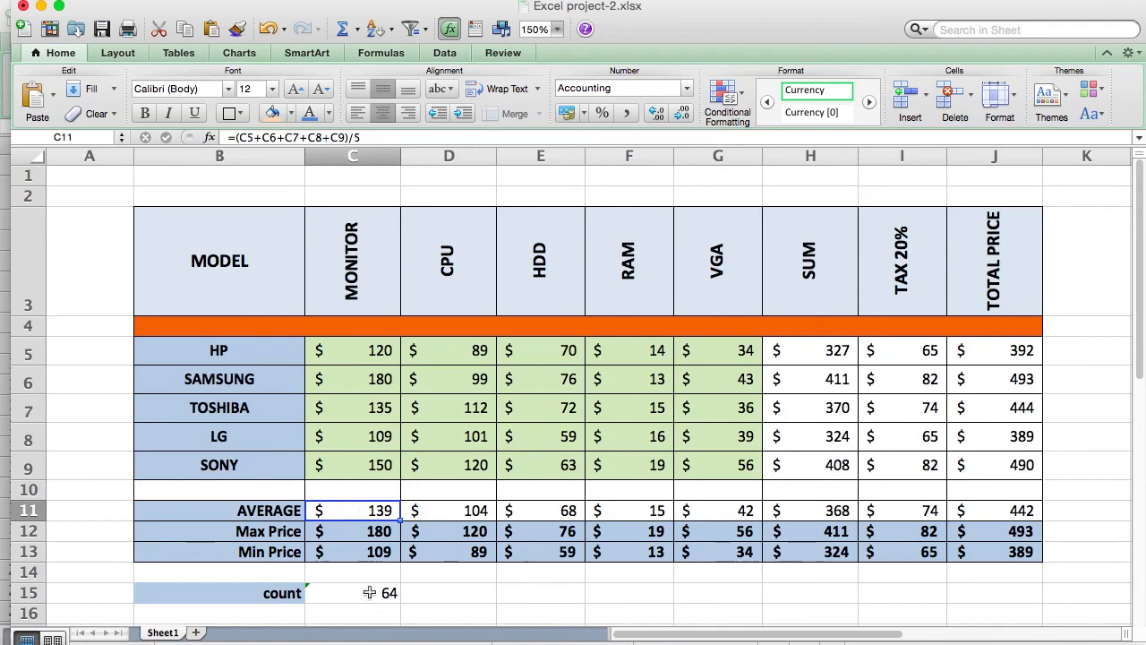
{"action": "left_click", "coordinate": [343, 533]}
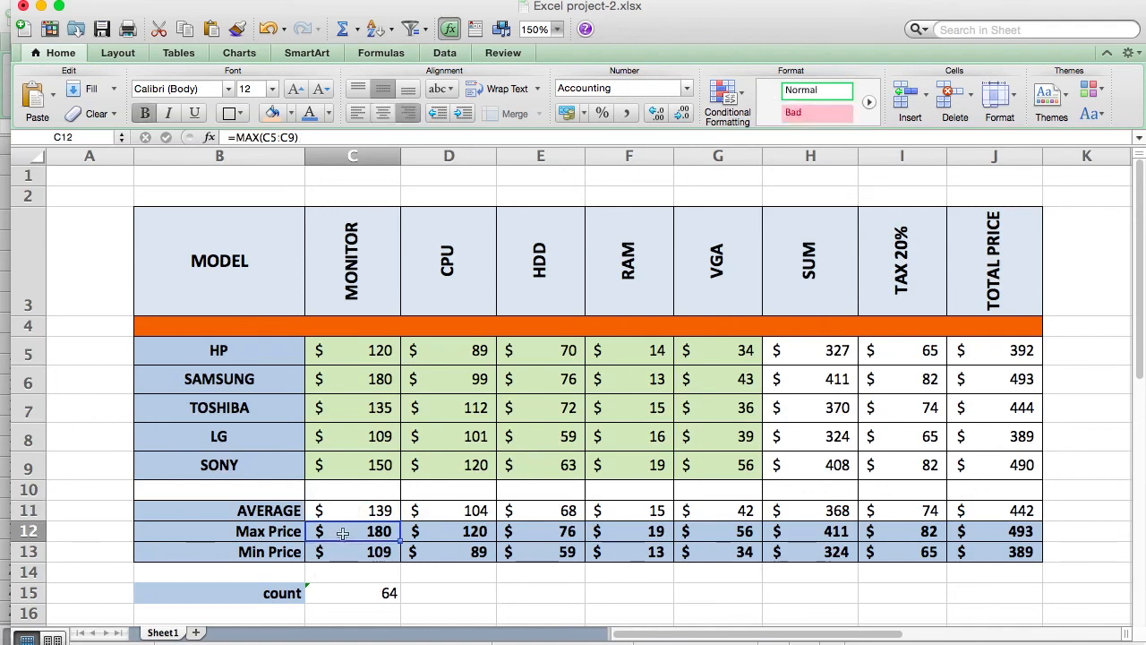
{"action": "left_click", "coordinate": [358, 553]}
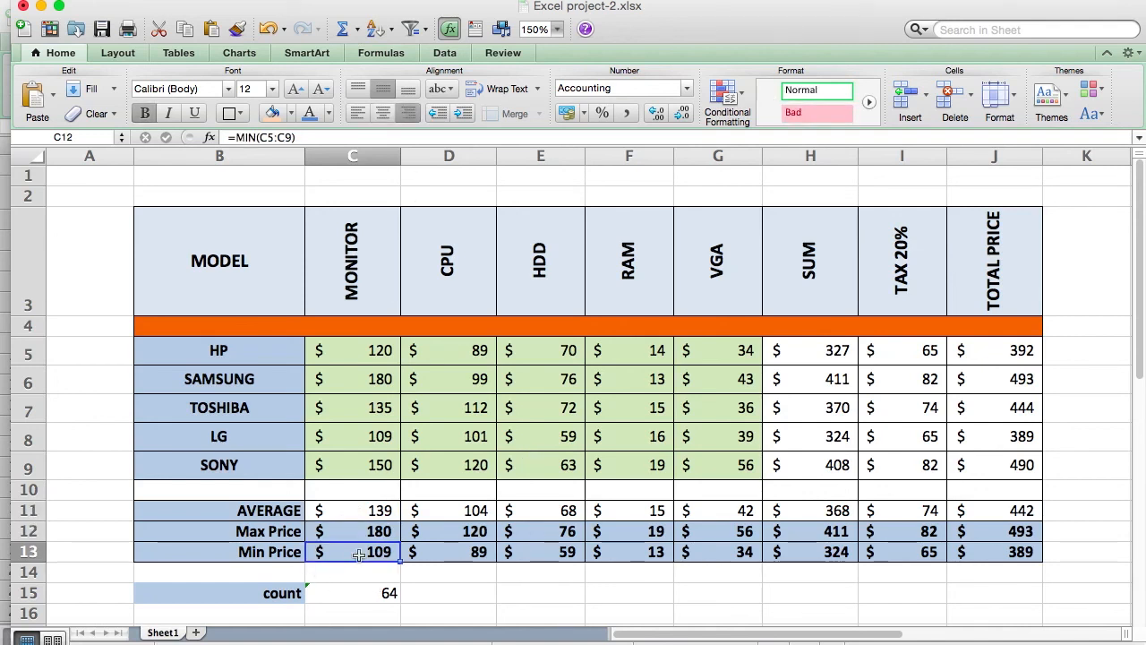
{"action": "left_click", "coordinate": [371, 596]}
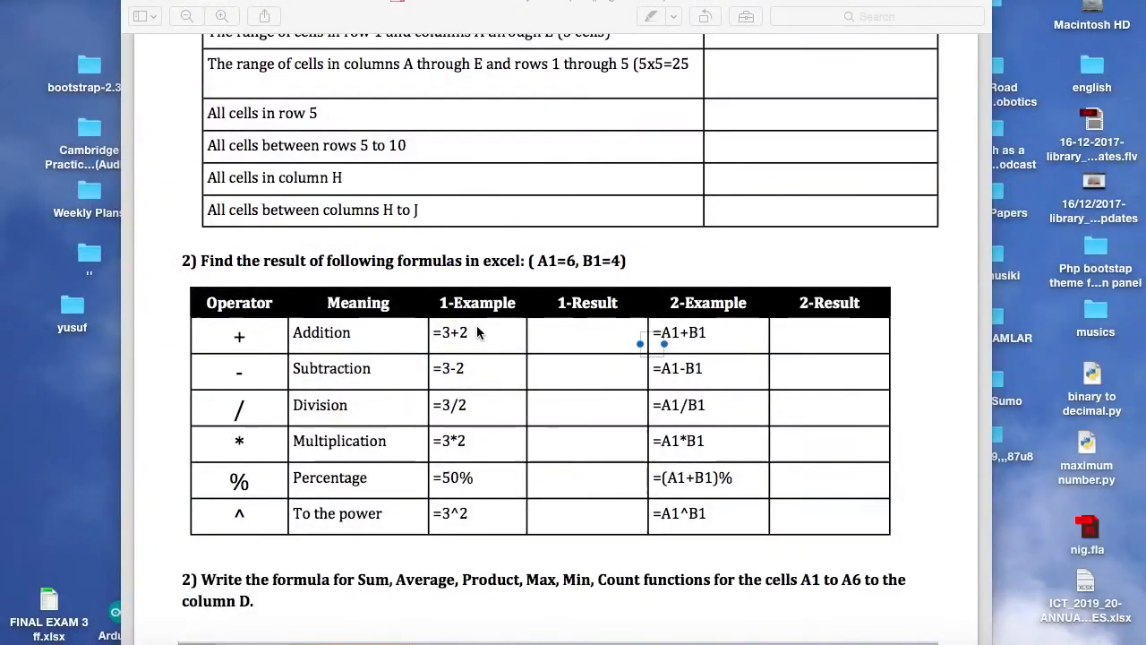
Step: Examine the PDF worksheet's exercises on operators, Sum to Count functions, the employee salary table and the x and y math formulas
{"action": "scroll", "coordinate": [476, 333], "scroll_direction": "down", "scroll_amount": 10}
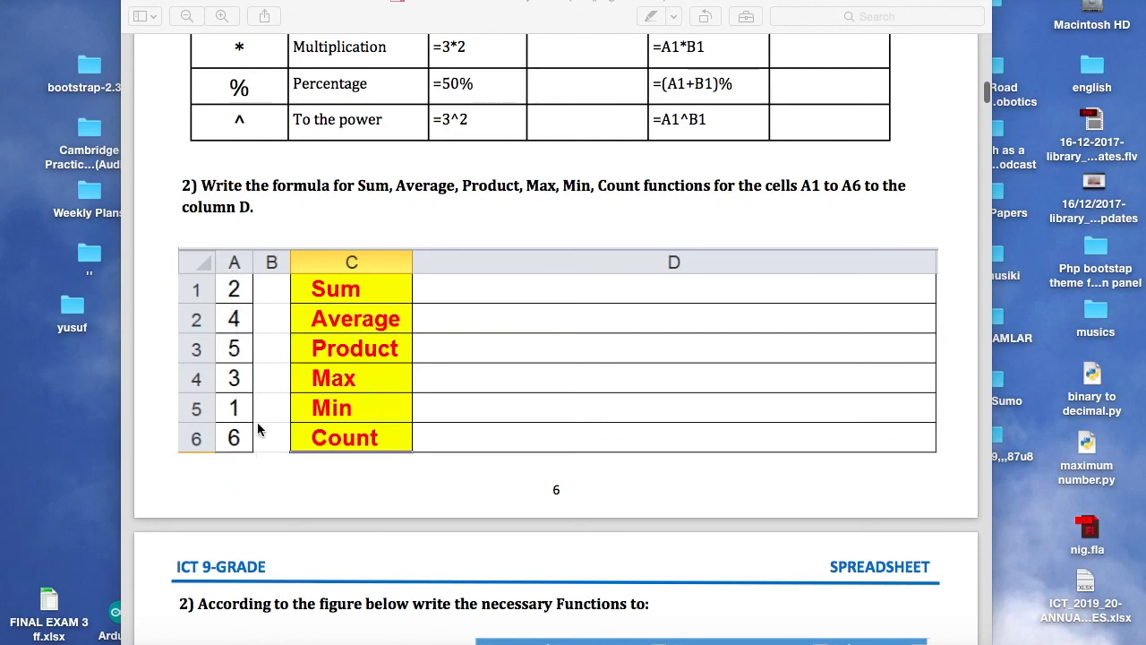
{"action": "scroll", "coordinate": [379, 457], "scroll_direction": "down", "scroll_amount": 5}
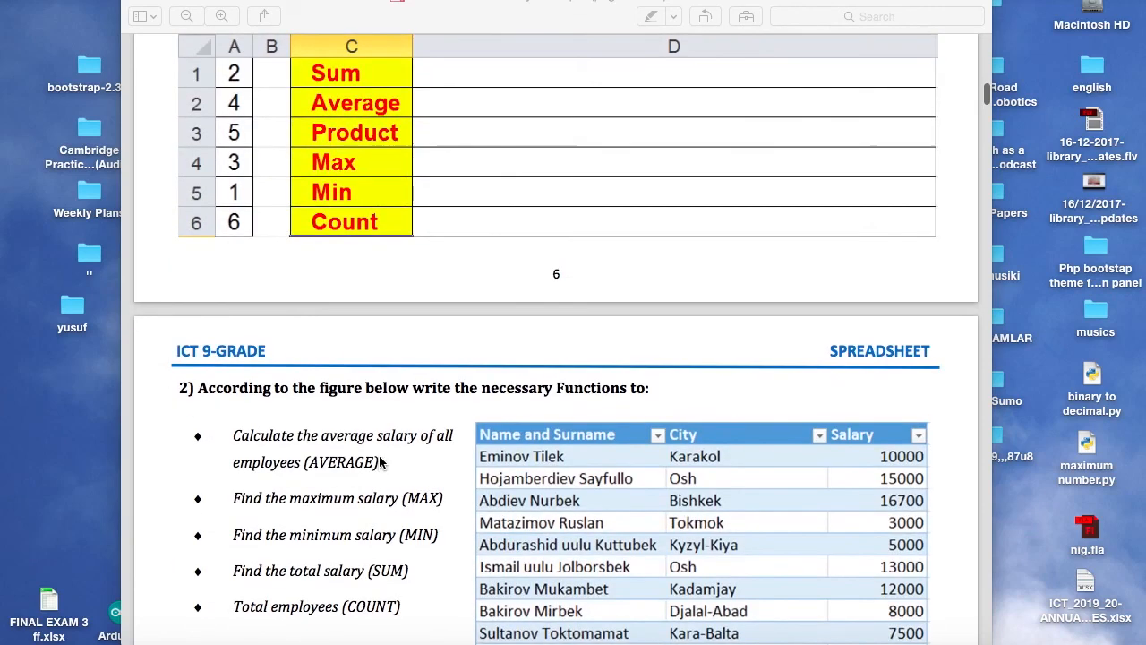
{"action": "scroll", "coordinate": [509, 305], "scroll_direction": "down", "scroll_amount": 5}
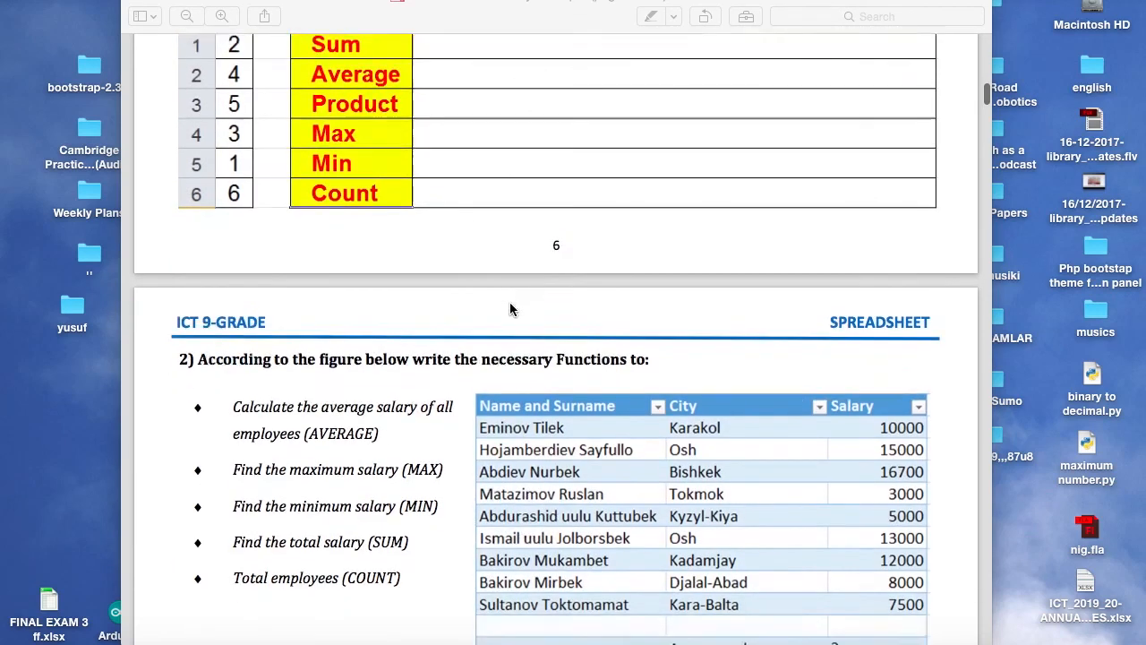
{"action": "scroll", "coordinate": [511, 308], "scroll_direction": "down", "scroll_amount": 3}
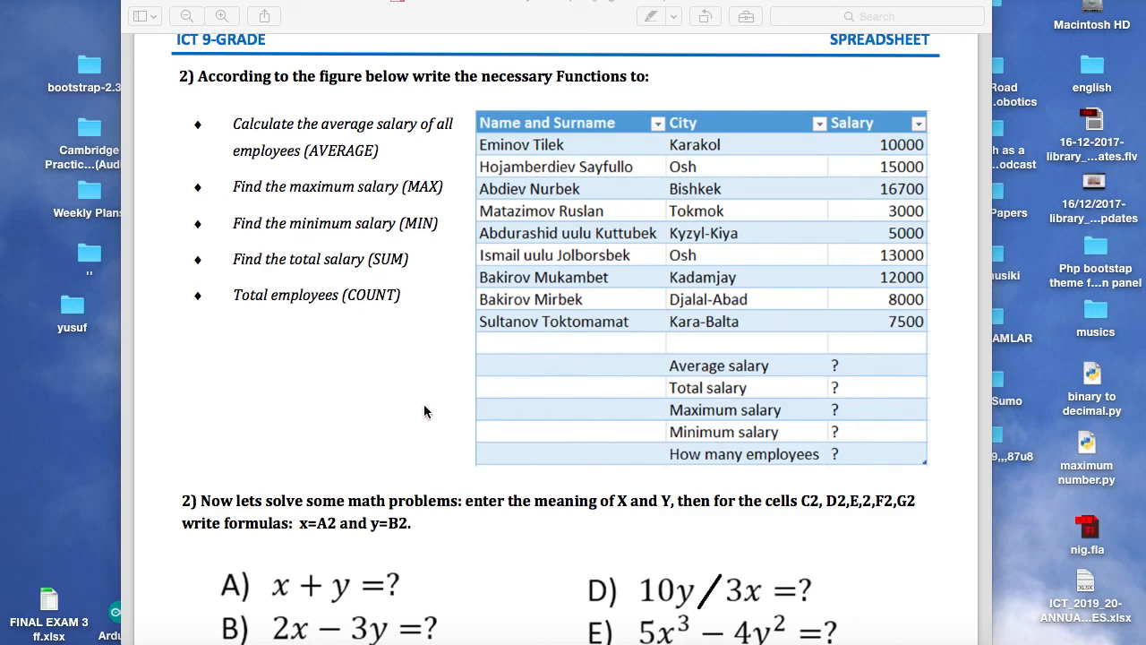
{"action": "scroll", "coordinate": [424, 410], "scroll_direction": "down", "scroll_amount": 8}
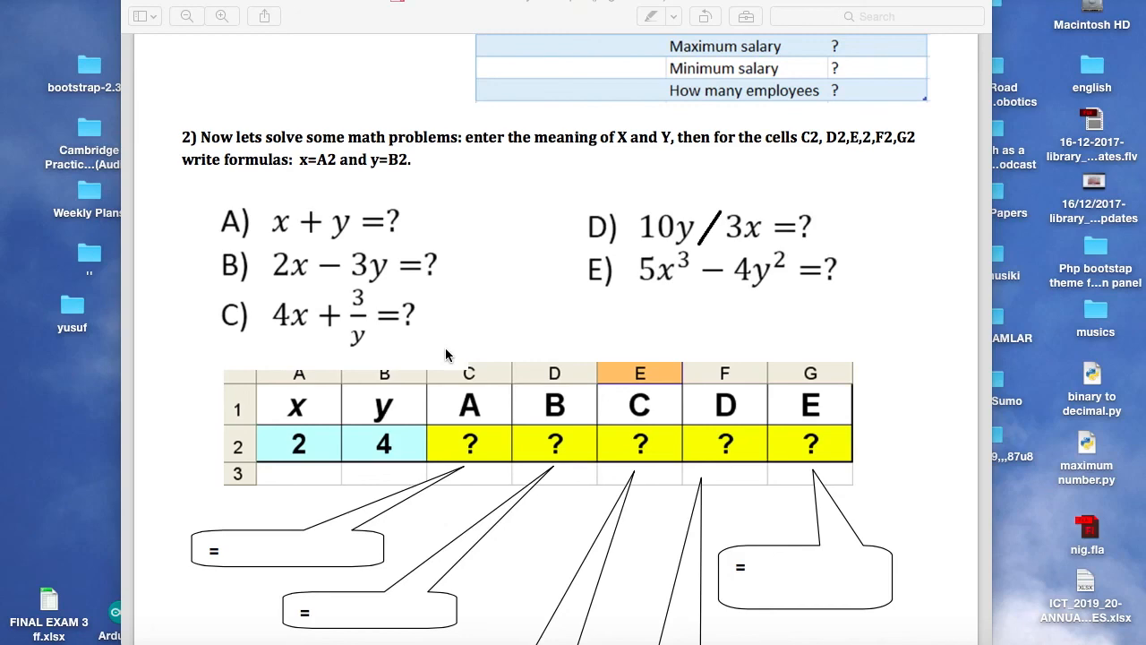
{"action": "scroll", "coordinate": [445, 348], "scroll_direction": "up", "scroll_amount": 10}
{"action": "scroll", "coordinate": [445, 356], "scroll_direction": "down", "scroll_amount": 2}
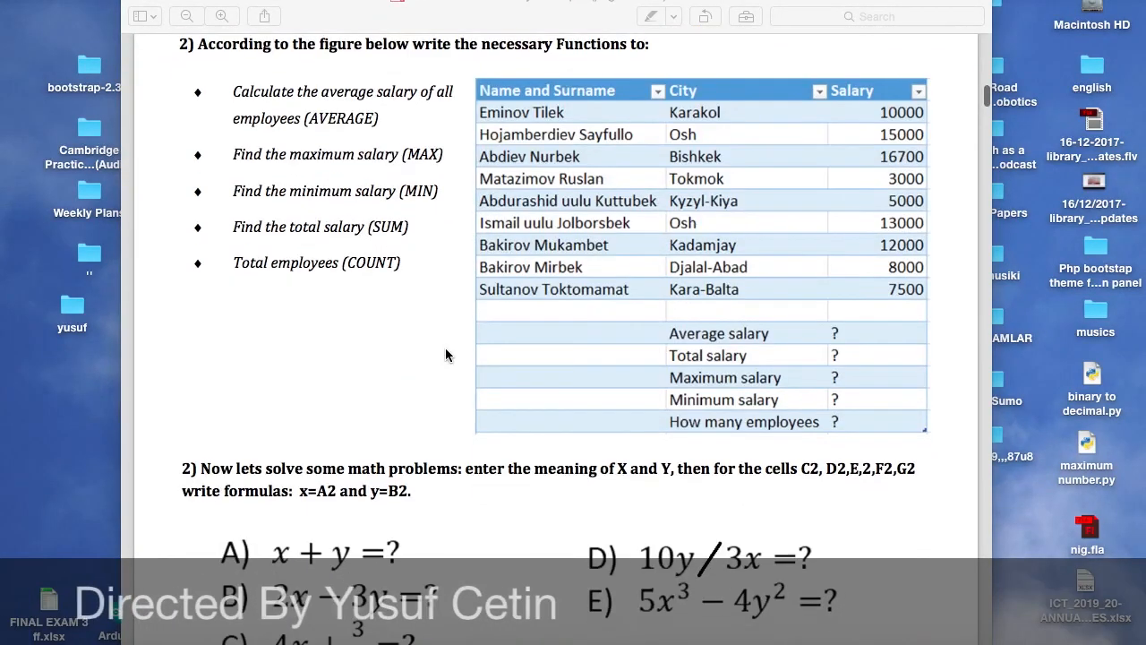
{"action": "scroll", "coordinate": [445, 355], "scroll_direction": "up", "scroll_amount": 2}
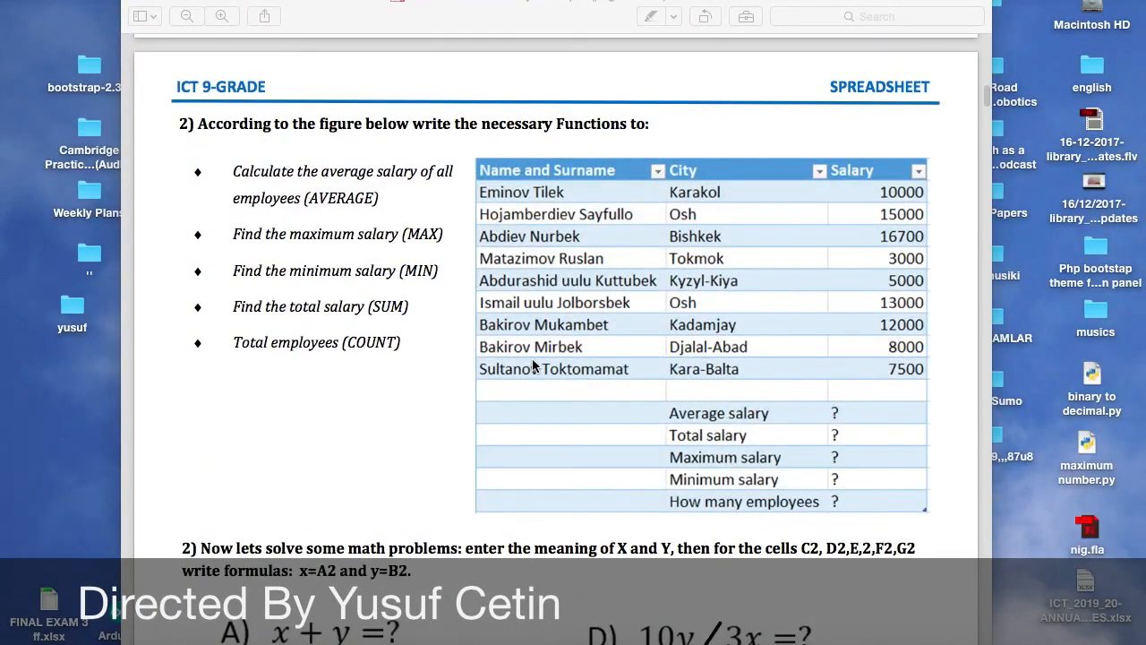